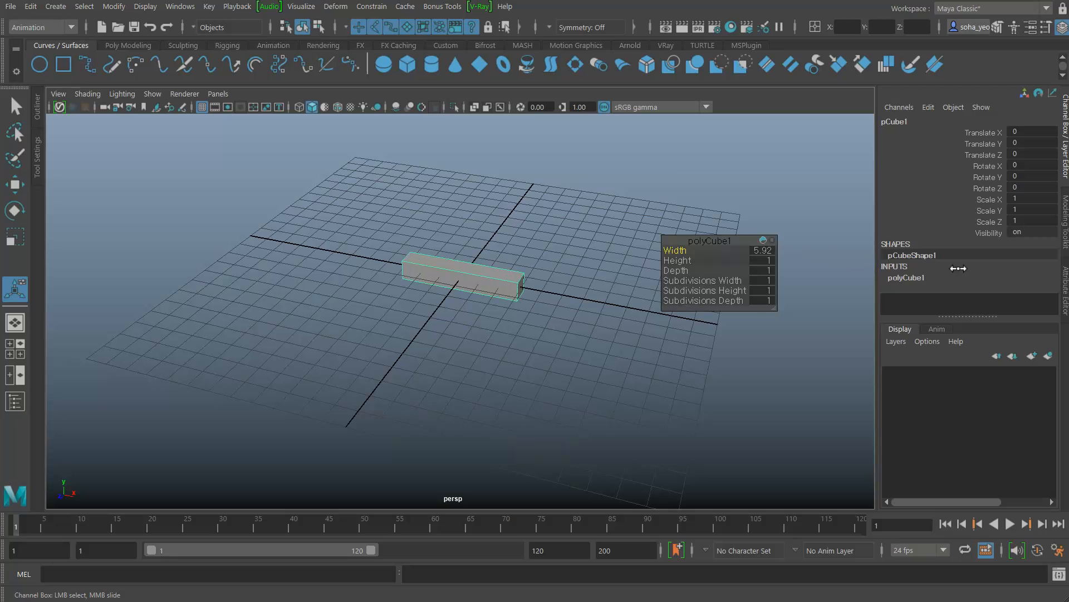
Size the cube to width 7.42, height 2.45 and depth 0.53, with 14 width and 2 height subdivisions
left_click_drag(685, 260, 765, 261, "ctrl")
left_click_drag(681, 270, 670, 272)
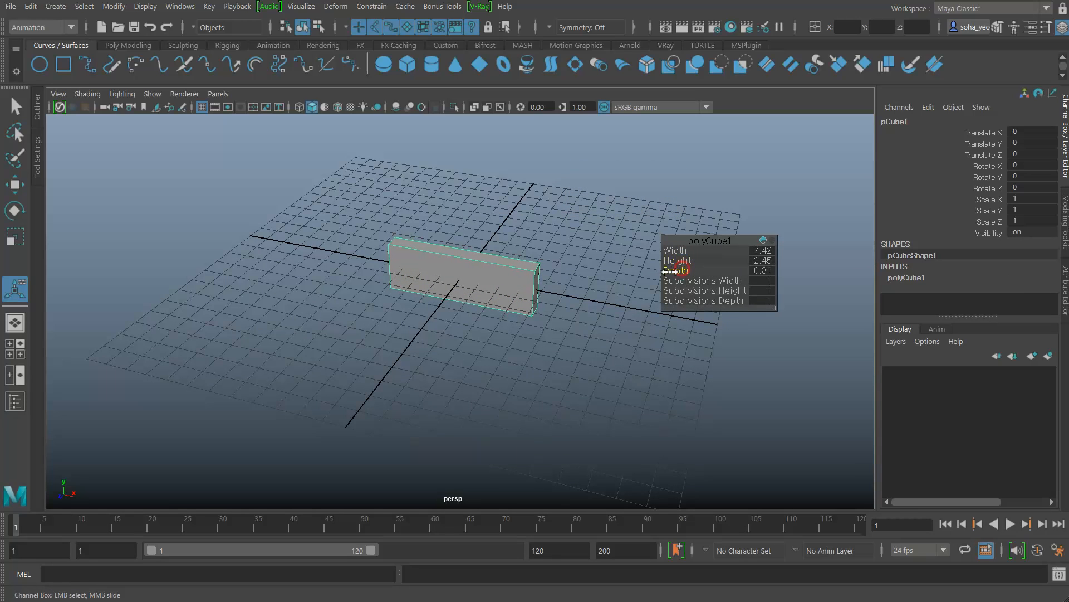
left_click_drag(516, 327, 591, 314, "alt")
left_click_drag(712, 280, 755, 281)
left_click_drag(560, 298, 524, 282, "alt")
left_click_drag(691, 290, 701, 290)
left_click_drag(529, 296, 547, 296, "alt")
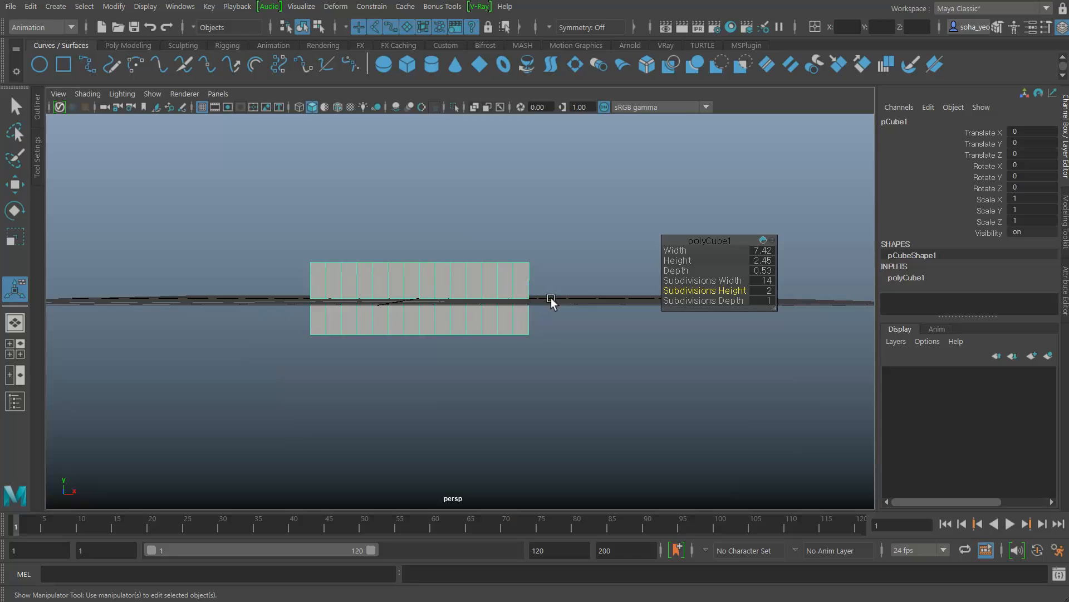
Move the cube's middle row of vertices along X to form an arrow-shaped block, then return to object mode
key("alt+1")
left_click_drag(267, 282, 551, 309)
left_click_drag(546, 304, 536, 350, "alt")
key("w")
right_click_drag(536, 350, 642, 362, "alt")
left_click_drag(642, 362, 617, 343, "alt")
key("alt+grave")
middle_click_drag(617, 343, 586, 292, "alt")
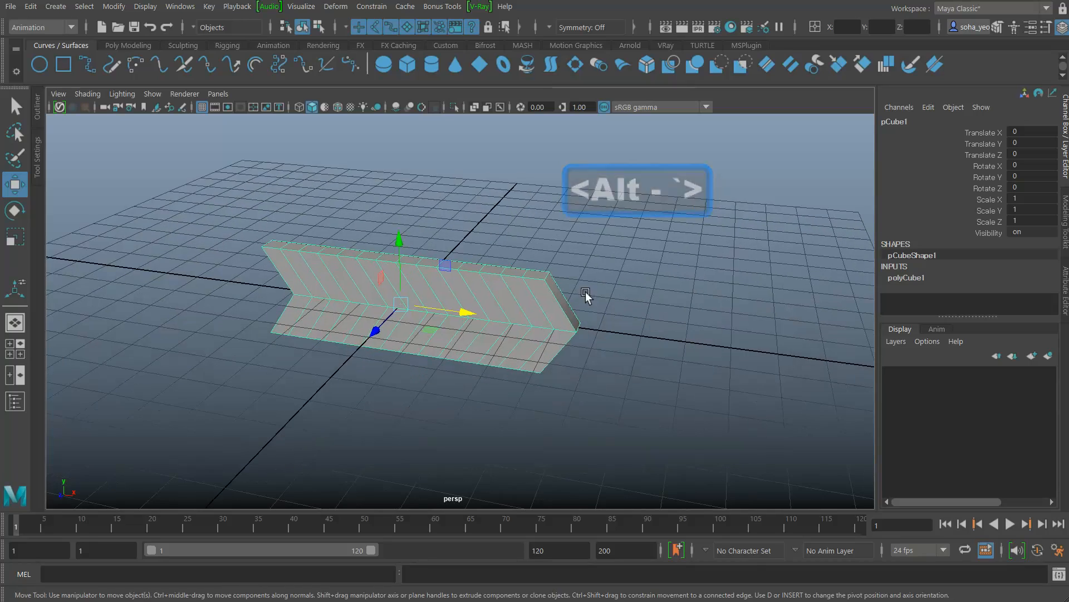
Bevel the outline edges of the arrow block with a fraction of 0.5 and adjust the bevel's segments
key("u")
mouse_move(569, 333)
right_mouse_down("alt")
mouse_move(596, 342)
mouse_move(582, 338)
right_mouse_up("alt")
key("alt+2")
double_click(577, 332, "shift")
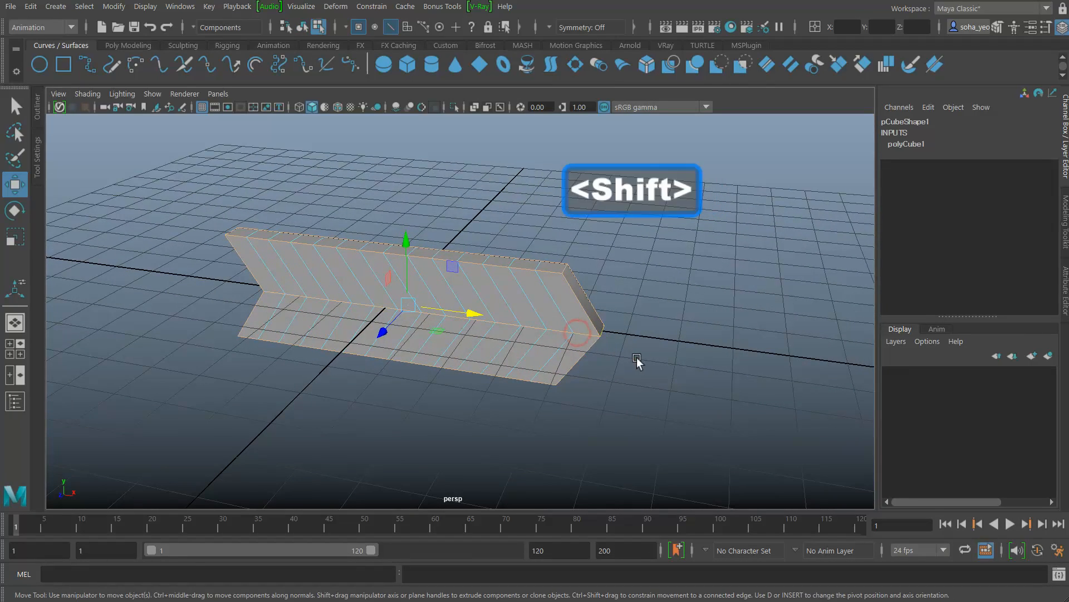
left_click_drag(636, 356, 633, 349, "alt")
right_click_drag(634, 348, 602, 343, "alt")
key("shift+b")
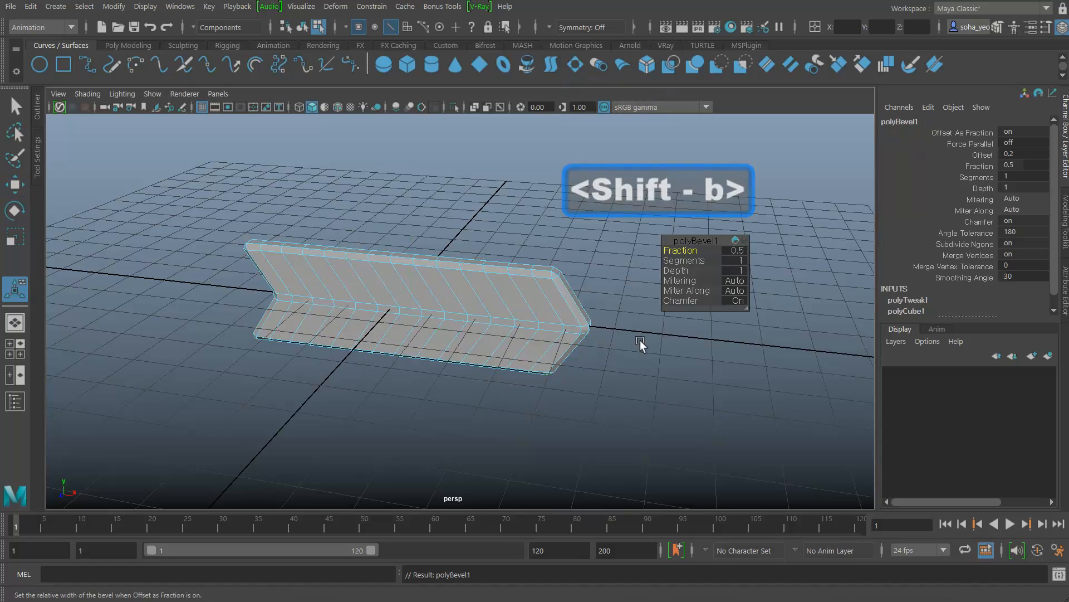
left_click_drag(685, 260, 690, 260)
right_click_drag(587, 306, 448, 292, "alt")
key("alt+grave")
left_click_drag(600, 346, 590, 353, "alt")
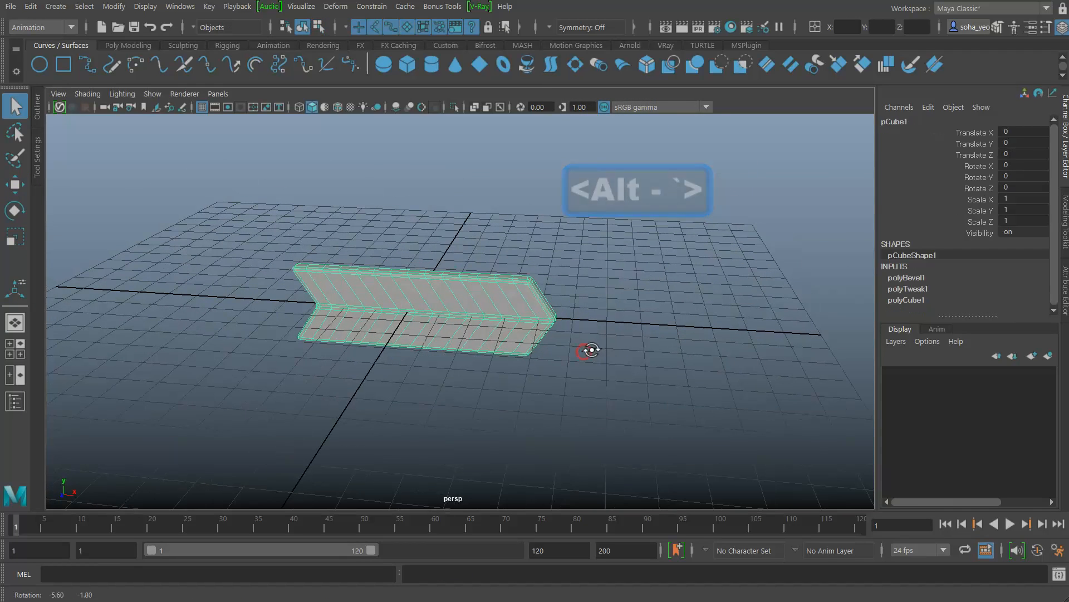
Duplicate the arrow block and move the copy in front of its tip, to Translate X 7.747
key("ctrl+d")
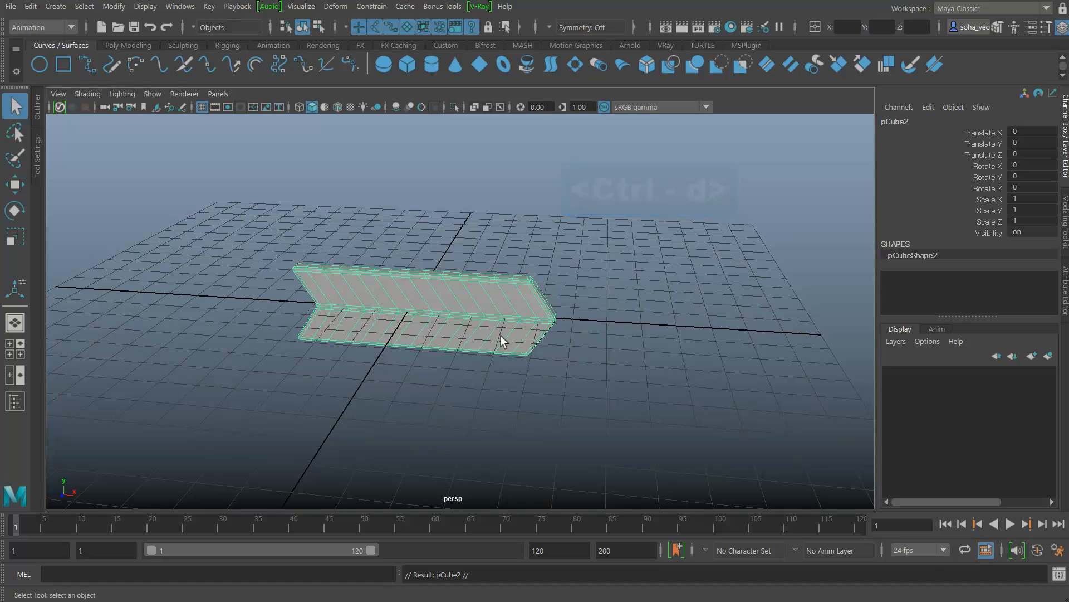
key("w")
left_click_drag(479, 312, 734, 341)
right_click_drag(595, 351, 454, 334, "alt")
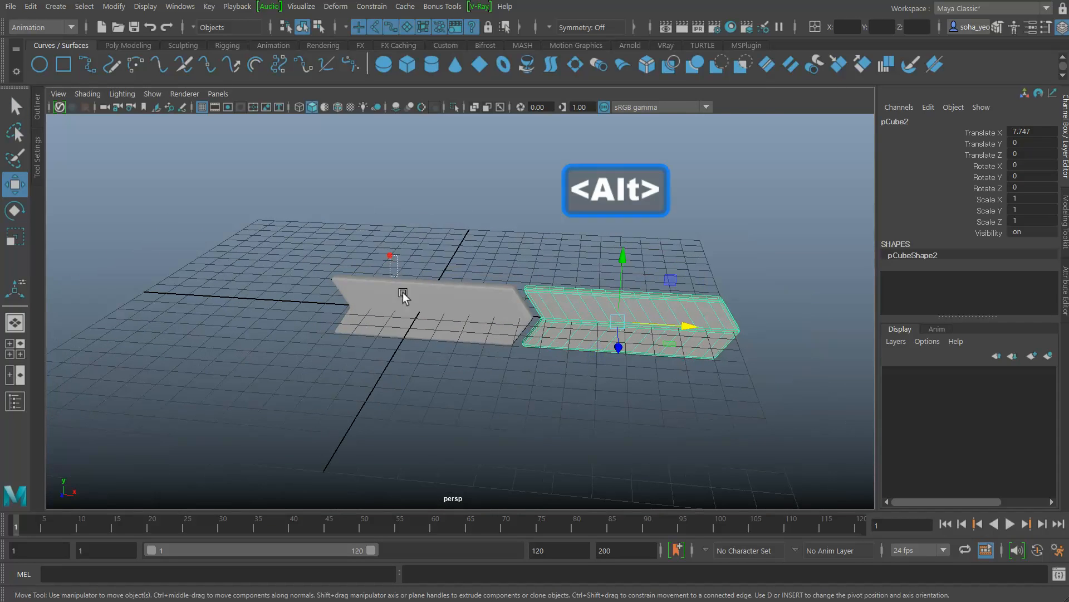
Duplicate the original arrow block and move the copy behind it, to Translate X -7.842
left_click(401, 293)
key("ctrl+d")
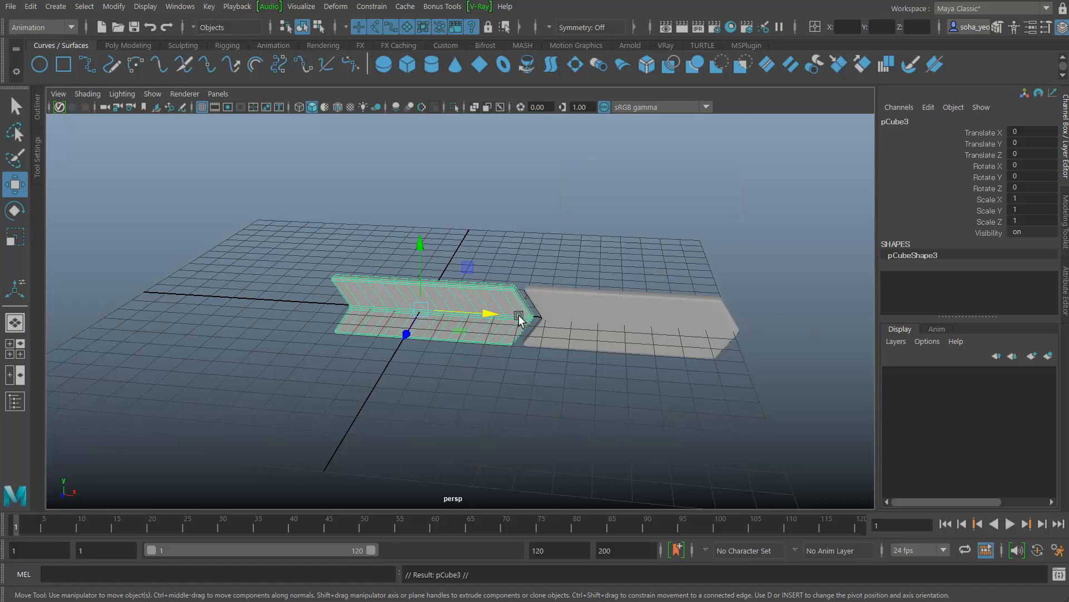
left_click_drag(485, 314, 294, 298)
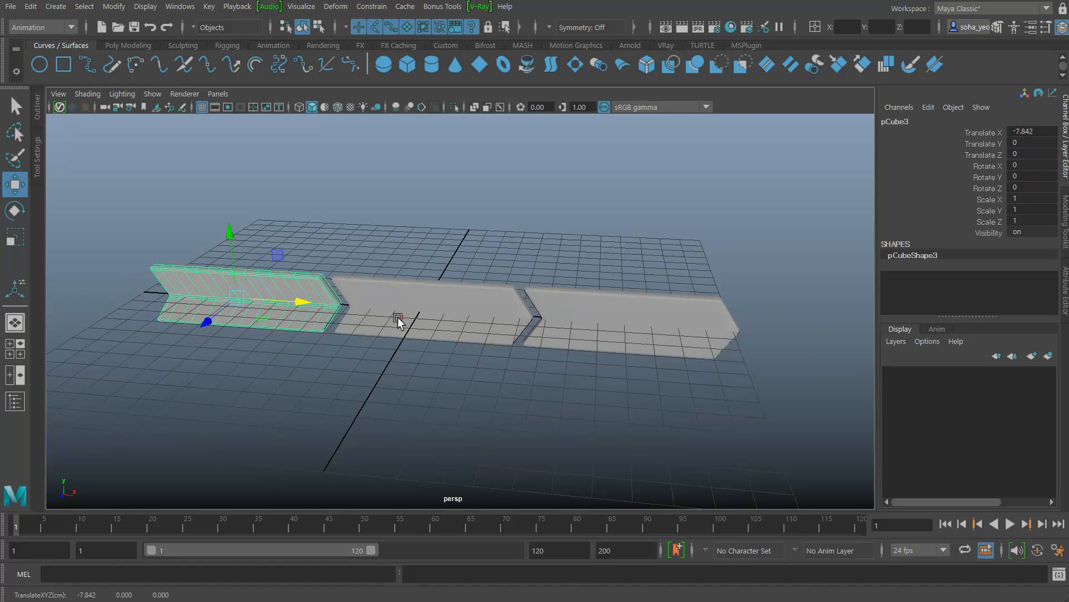
Combine the three arrow blocks into a single mesh
left_click_drag(399, 316, 585, 402, "alt")
left_click_drag(800, 394, 239, 203)
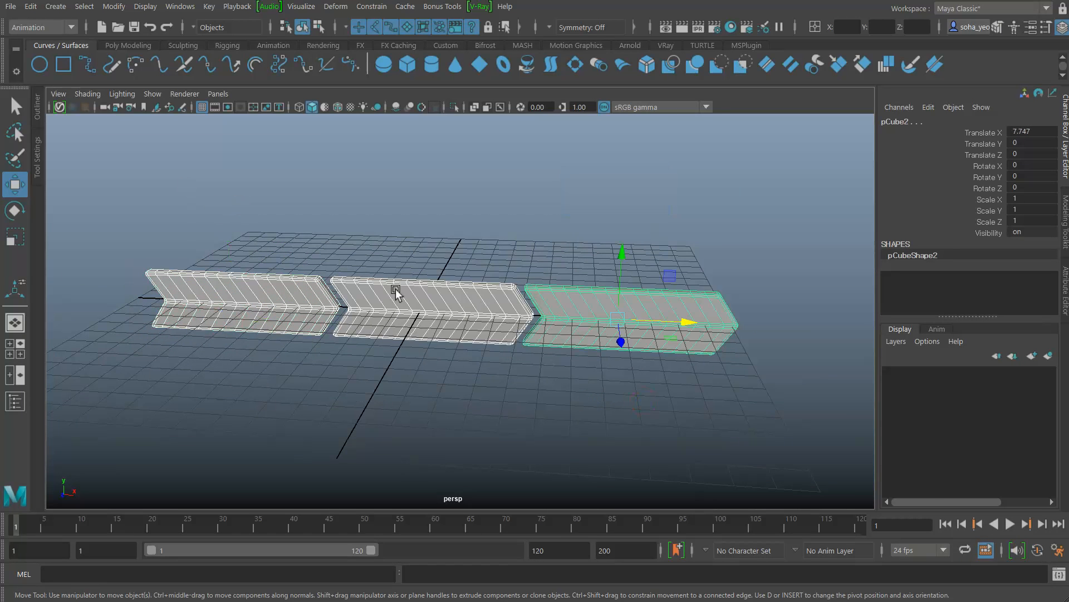
key("shift+a")
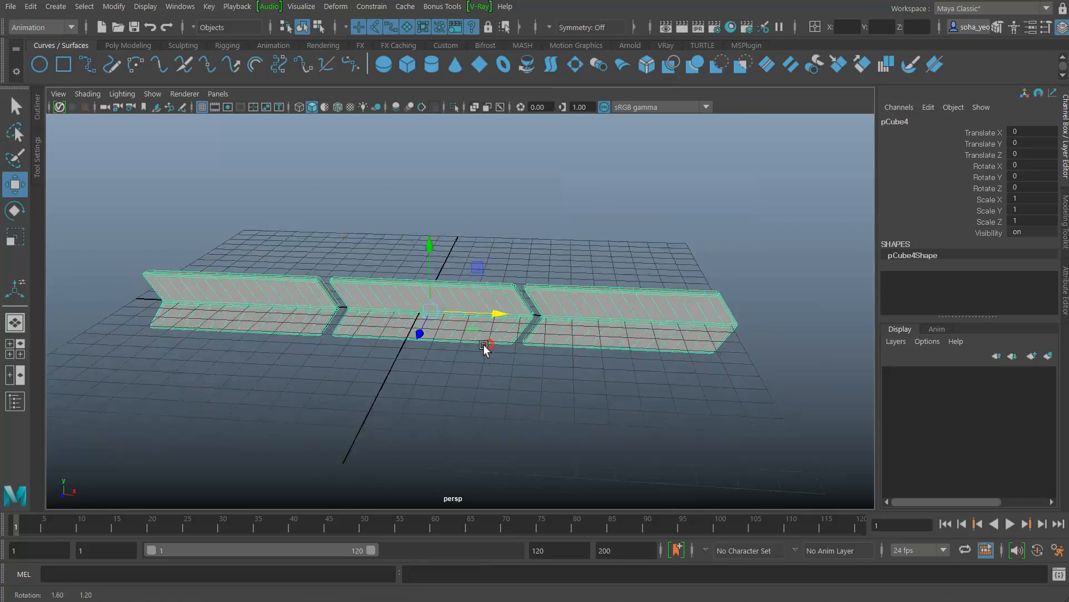
left_click_drag(484, 348, 550, 354, "alt")
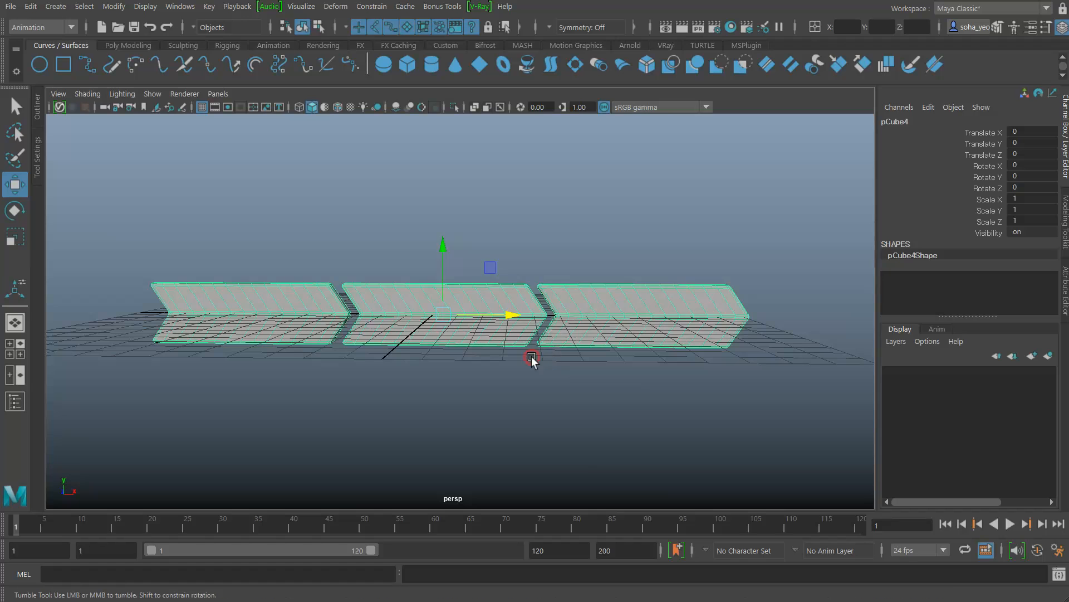
Apply planar UV mapping to the combined mesh, projected from the Z axis with the image width/height ratio kept
left_click(42, 25)
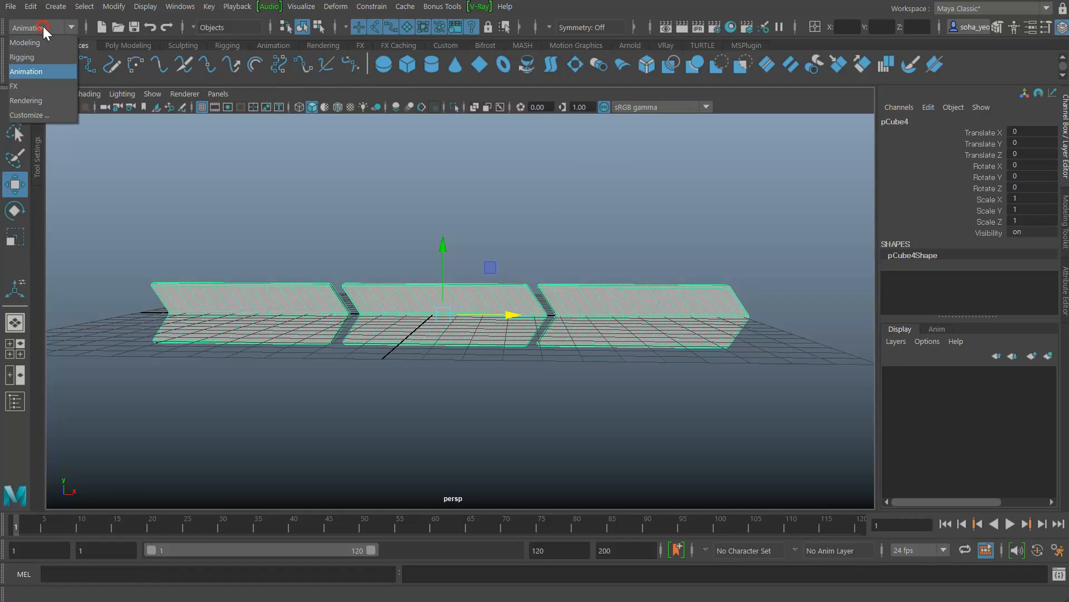
left_click(42, 46)
left_click(468, 8)
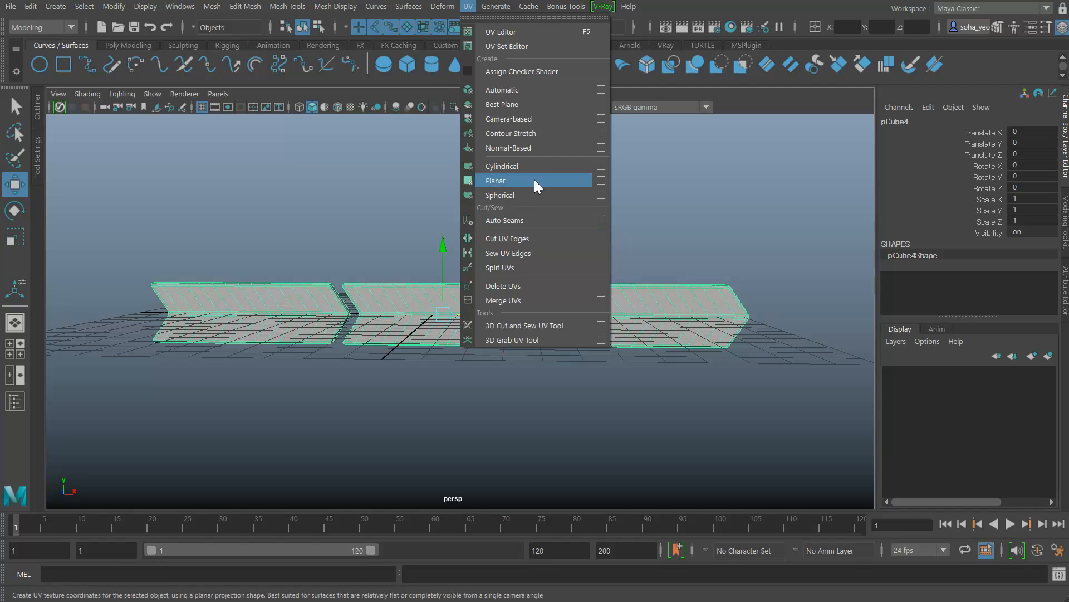
left_click(601, 180)
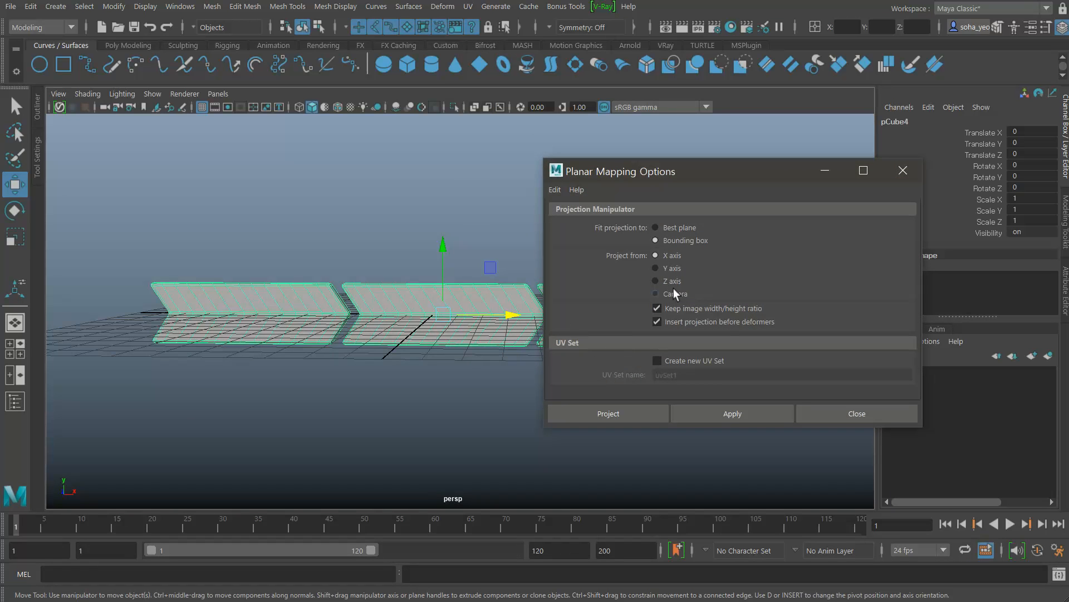
left_click(563, 413)
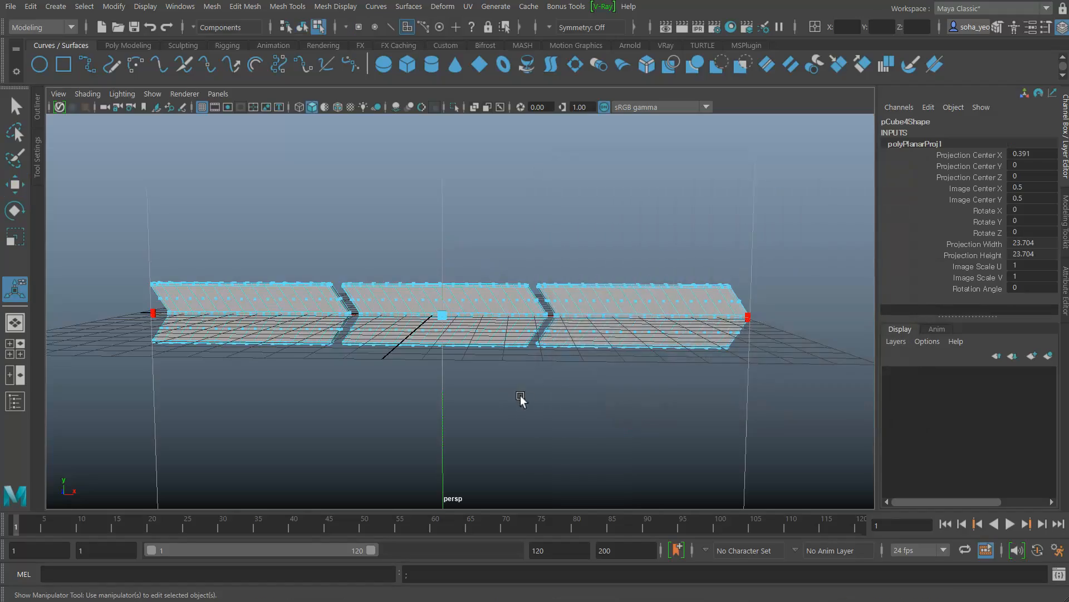
left_click_drag(520, 399, 580, 395, "alt")
mouse_move(509, 370)
left_mouse_down("alt")
mouse_move(568, 365)
mouse_move(520, 377)
left_mouse_up("alt")
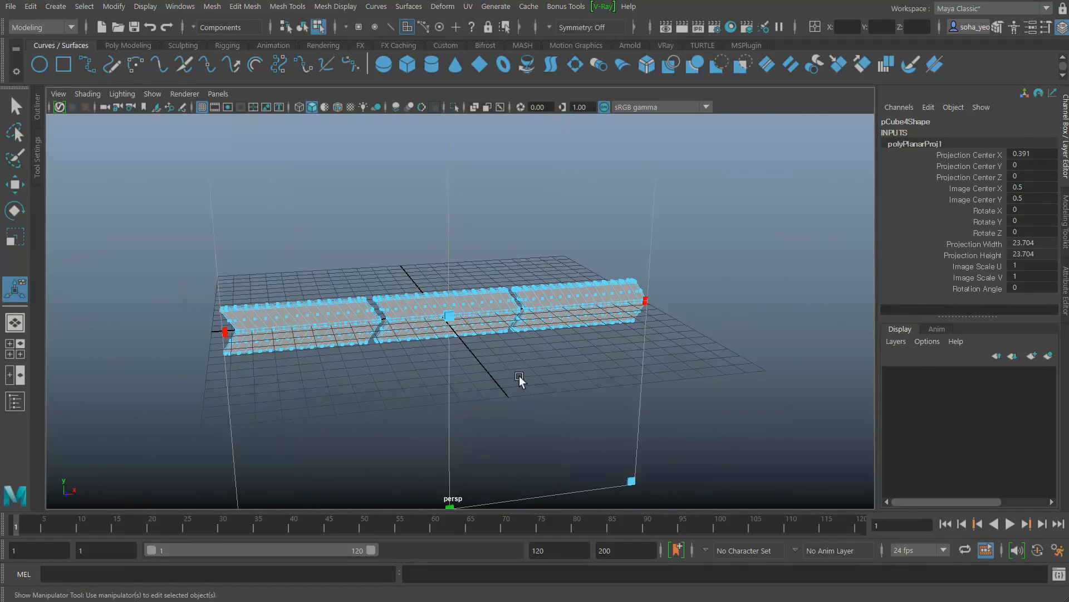
key("alt+grave")
left_click_drag(608, 373, 583, 362, "alt")
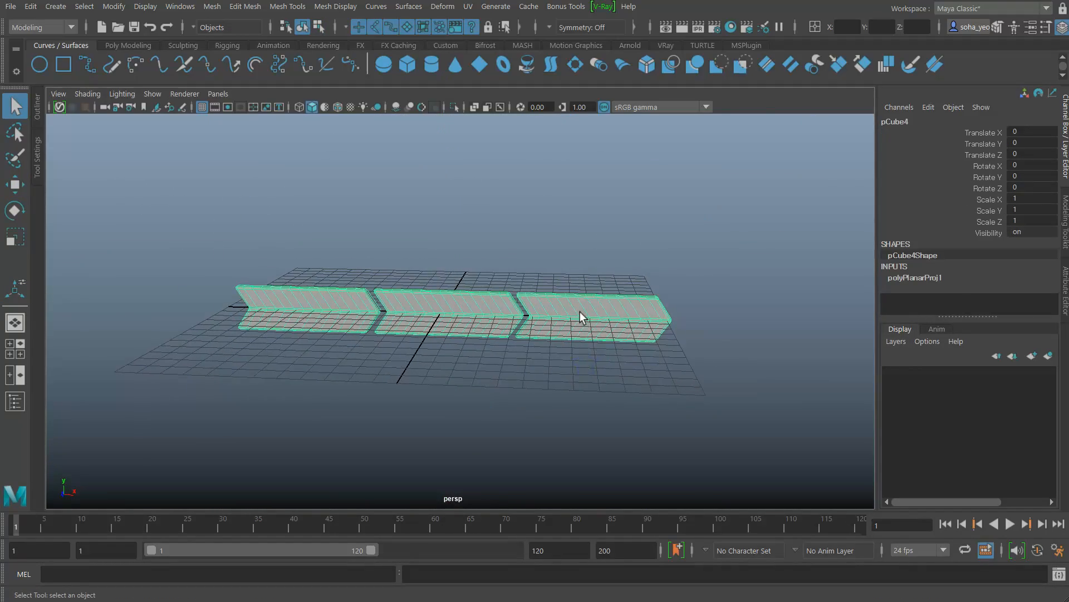
Assign a new Blinn material to the combined arrow mesh
left_click_drag(642, 330, 635, 246, "alt")
key("shift+t")
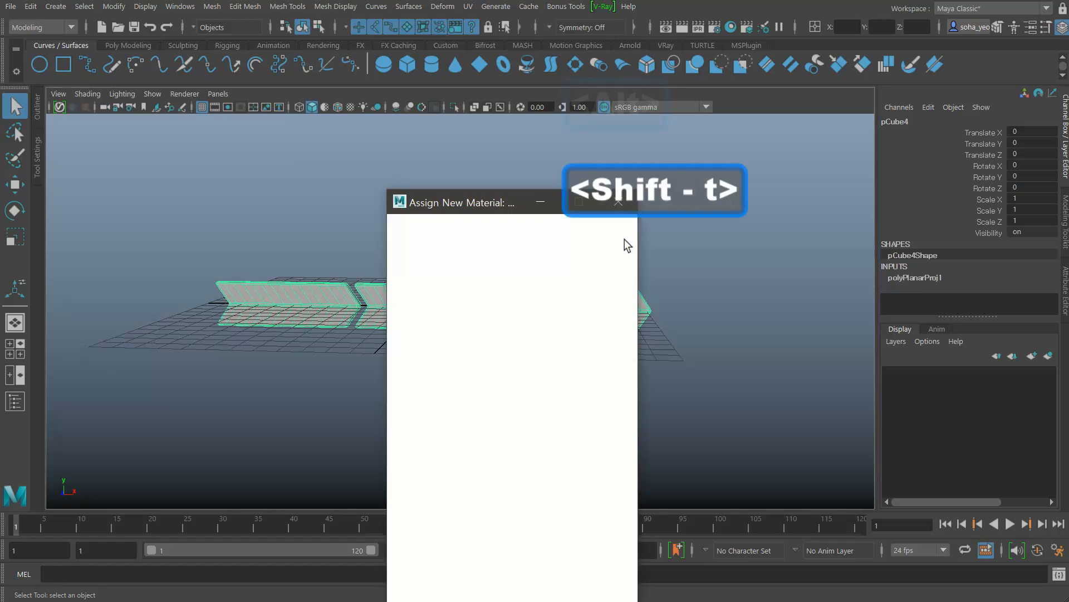
left_click(484, 278)
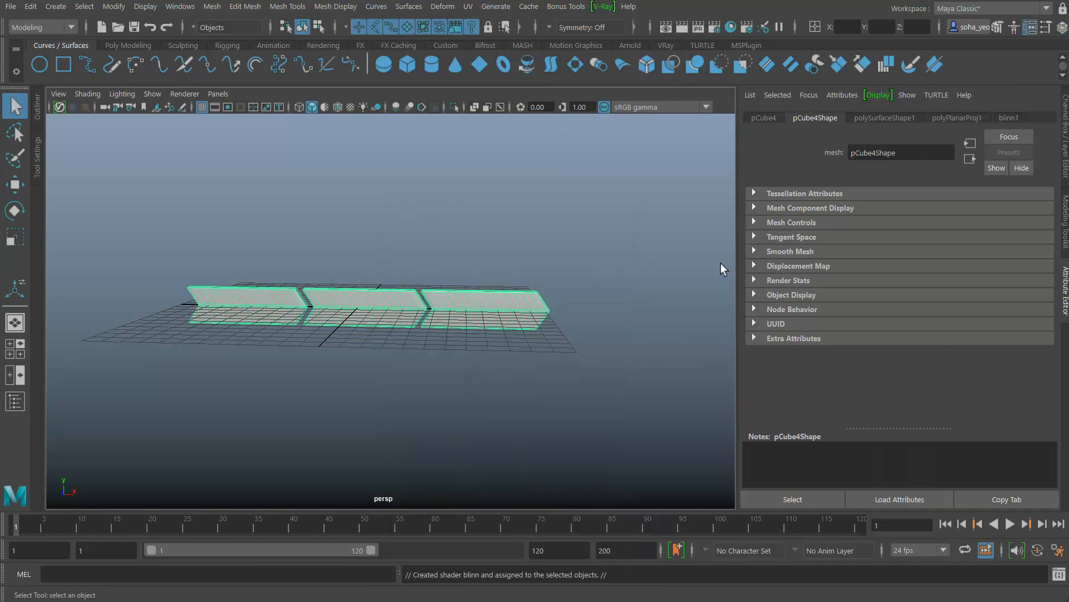
left_click_drag(550, 245, 506, 239, "alt")
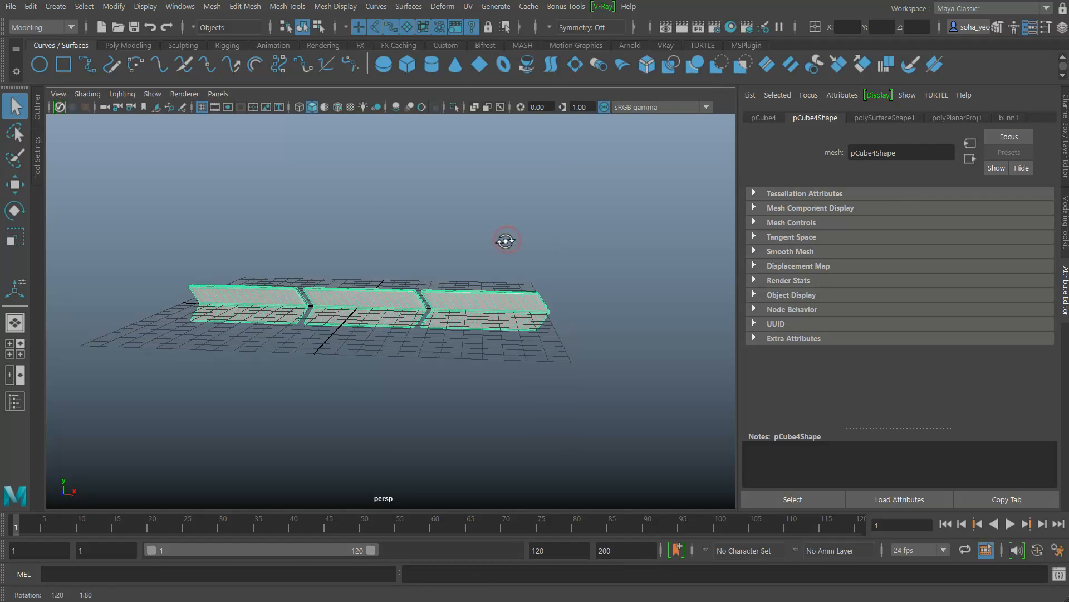
Connect a Ramp texture to the Color attribute of the Blinn material
left_click(1008, 118)
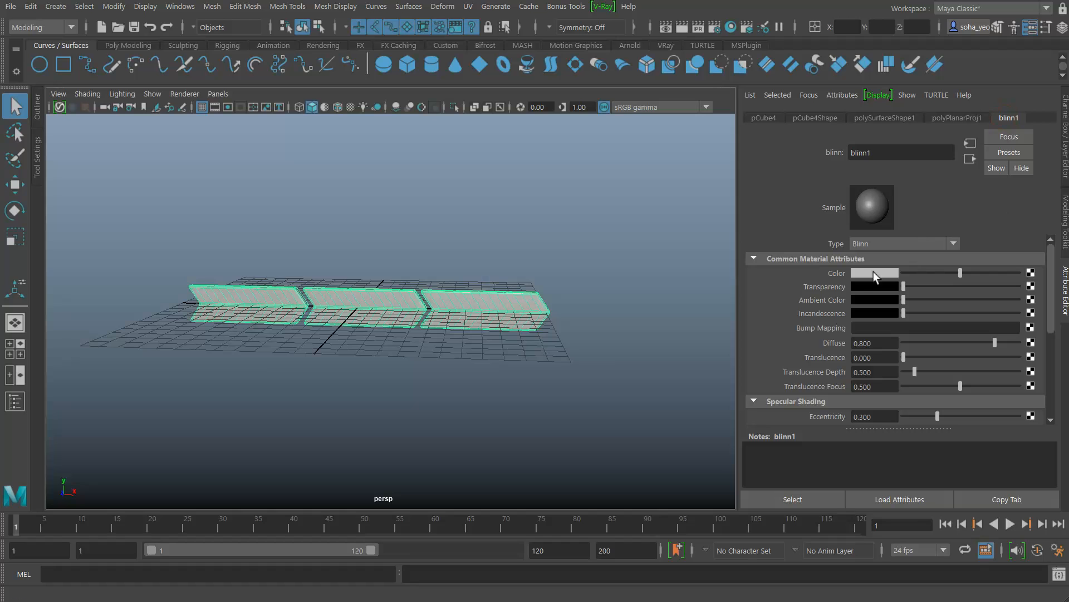
left_click(1029, 273)
left_click_drag(821, 354, 668, 52)
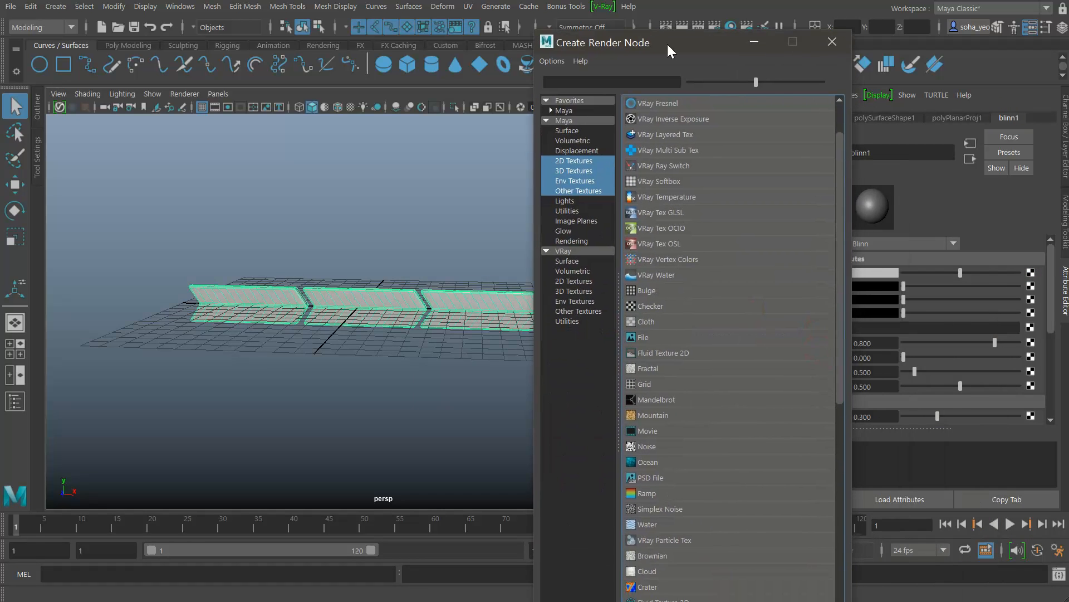
left_click(646, 493)
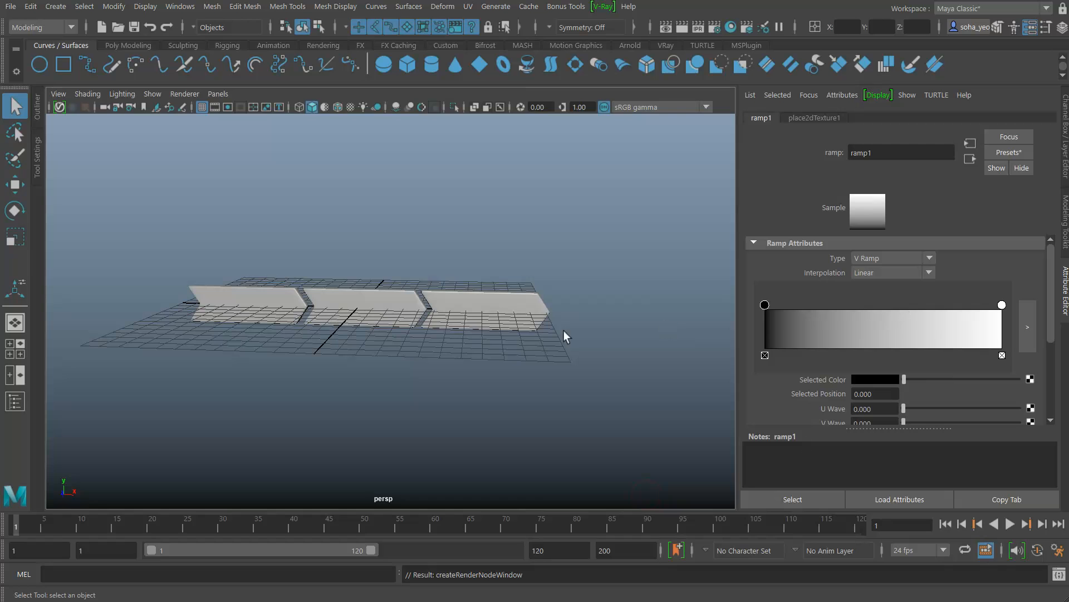
Select the arrow mesh and turn on textured display in the viewport
left_click(471, 309)
key("alt")
key("6")
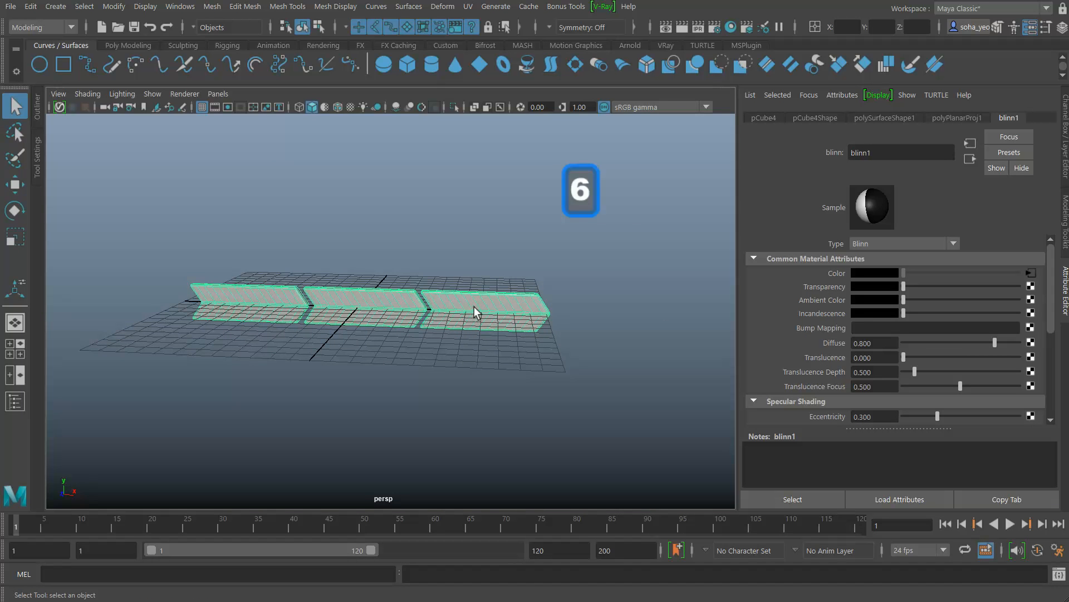
left_click_drag(552, 332, 474, 325, "alt")
Change the color ramp's type to U Ramp so the gradient runs along the arrows
left_click(1031, 274)
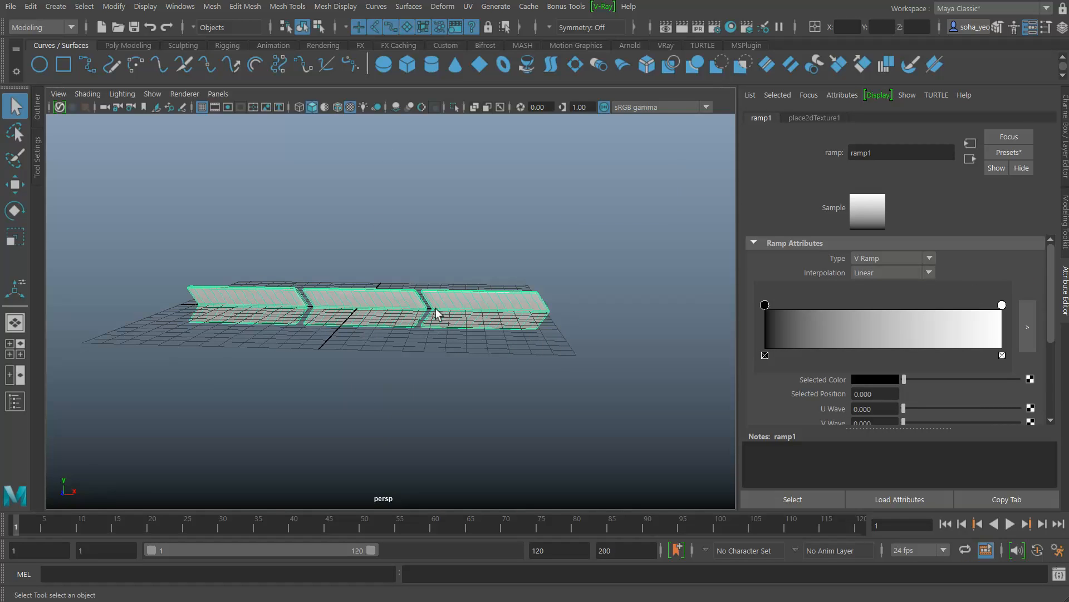
left_click(888, 258)
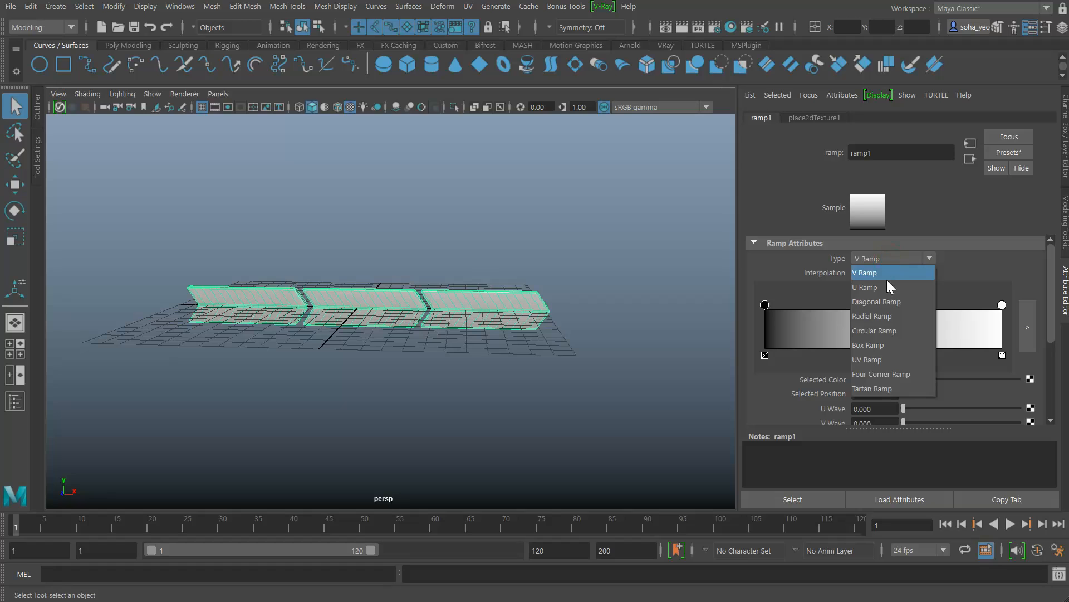
left_click(886, 283)
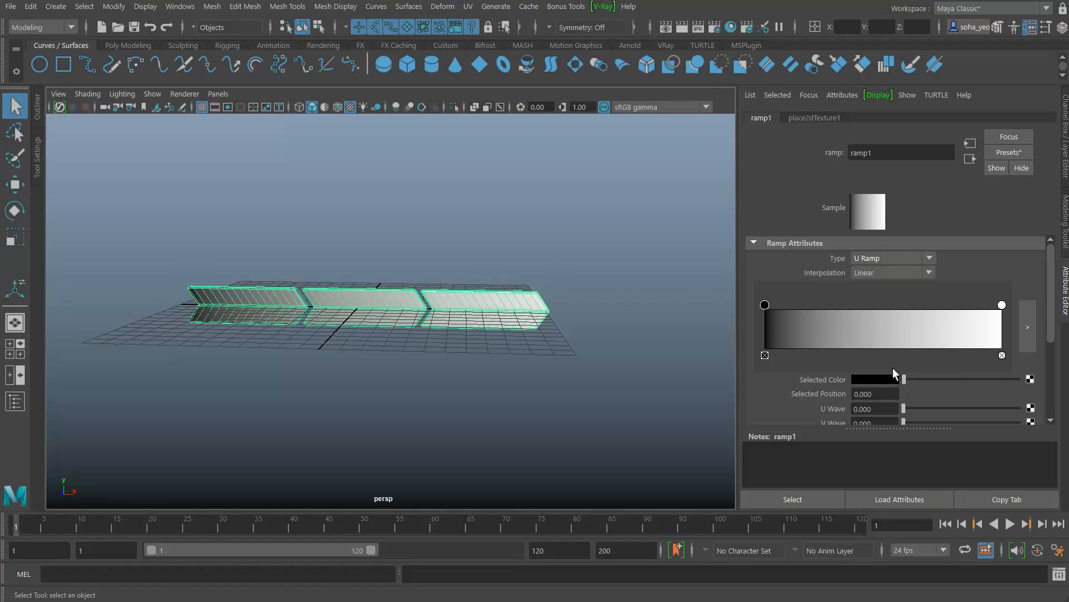
left_click_drag(398, 325, 396, 322, "alt")
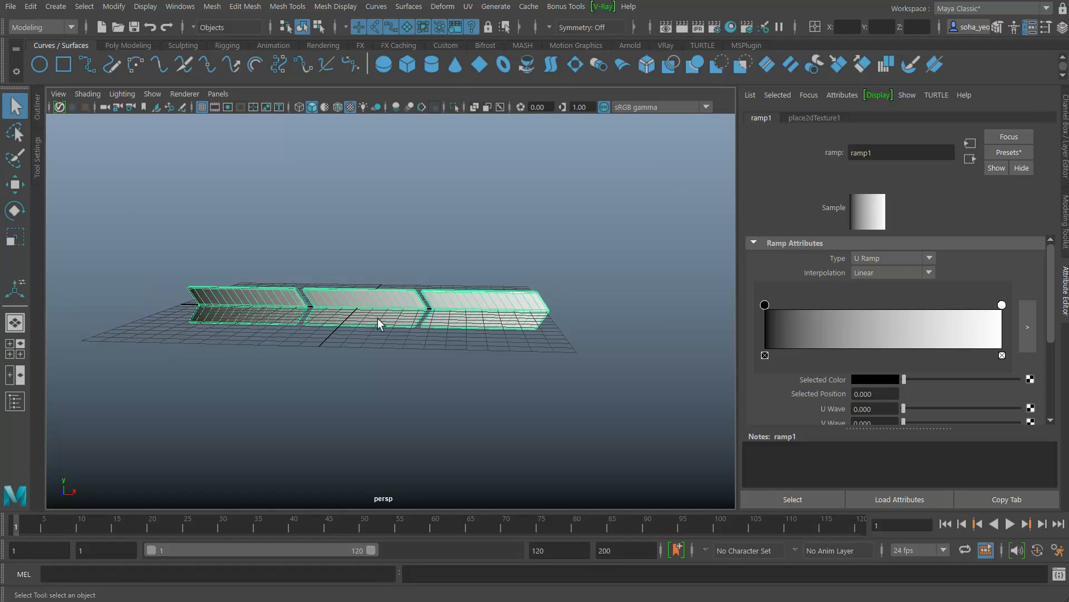
key("alt")
Set both the start and end colors of the ramp to blue
left_click(873, 381)
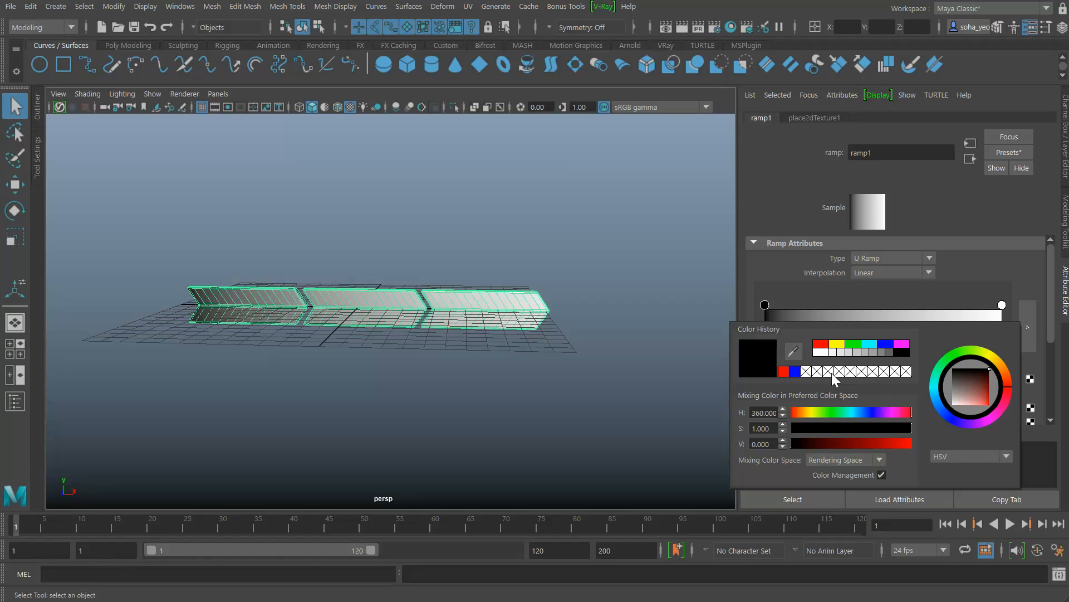
left_click(797, 369)
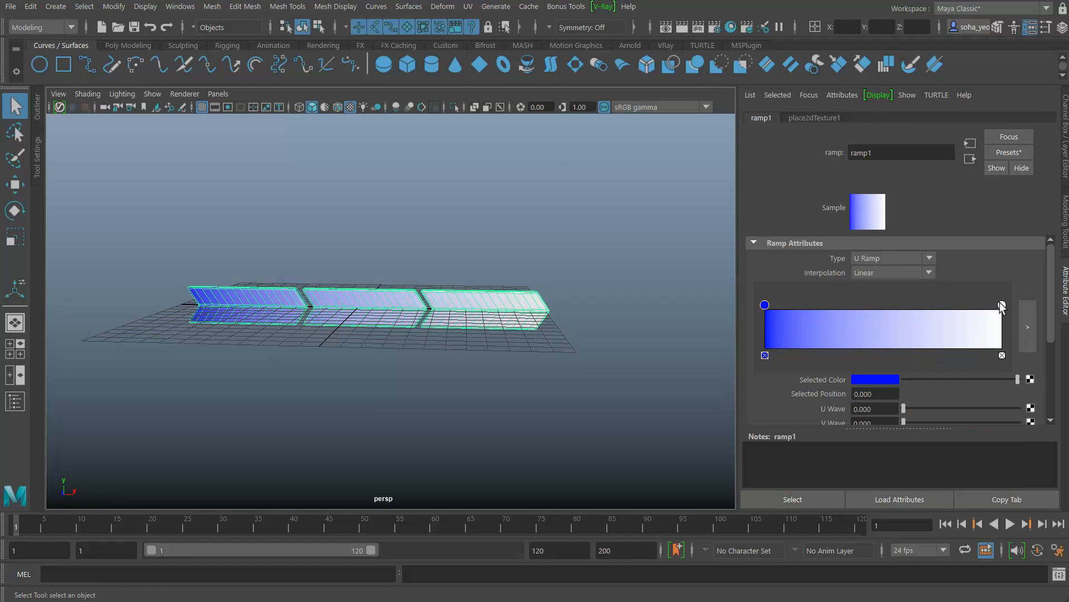
left_click(879, 382)
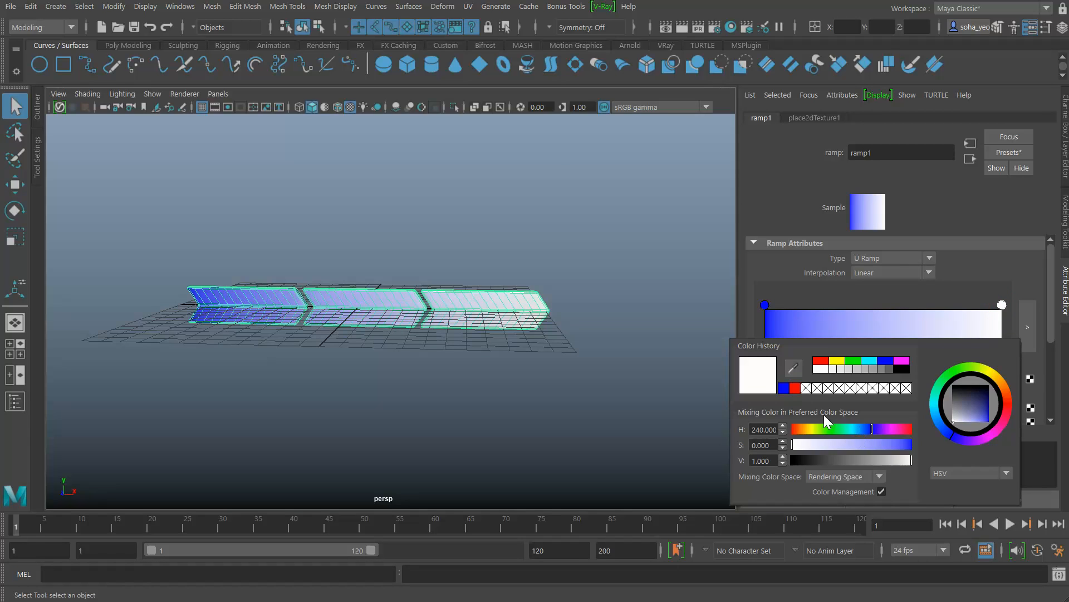
left_click(785, 388)
Add a color marker near the middle of the ramp, at position about 0.484, and set its color to red
left_click(879, 335)
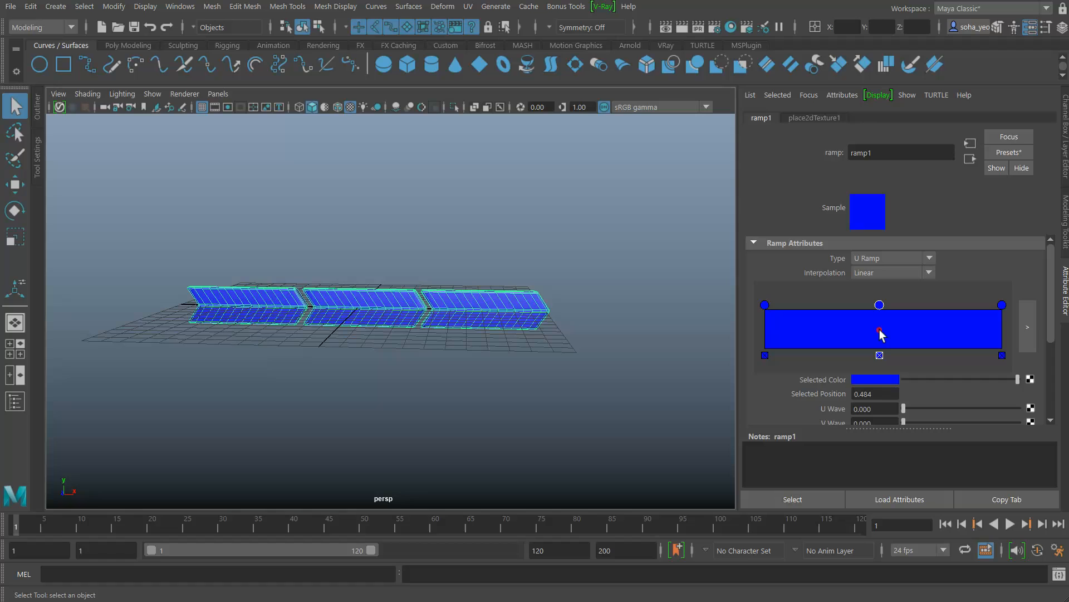
left_click(877, 380)
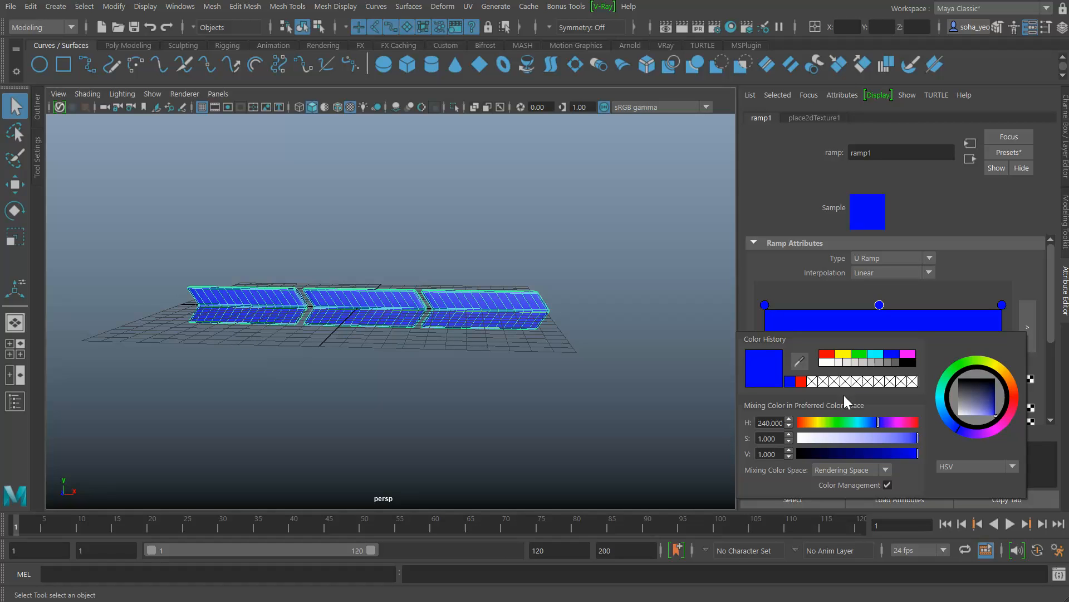
left_click(825, 355)
left_click_drag(413, 339, 504, 325, "alt")
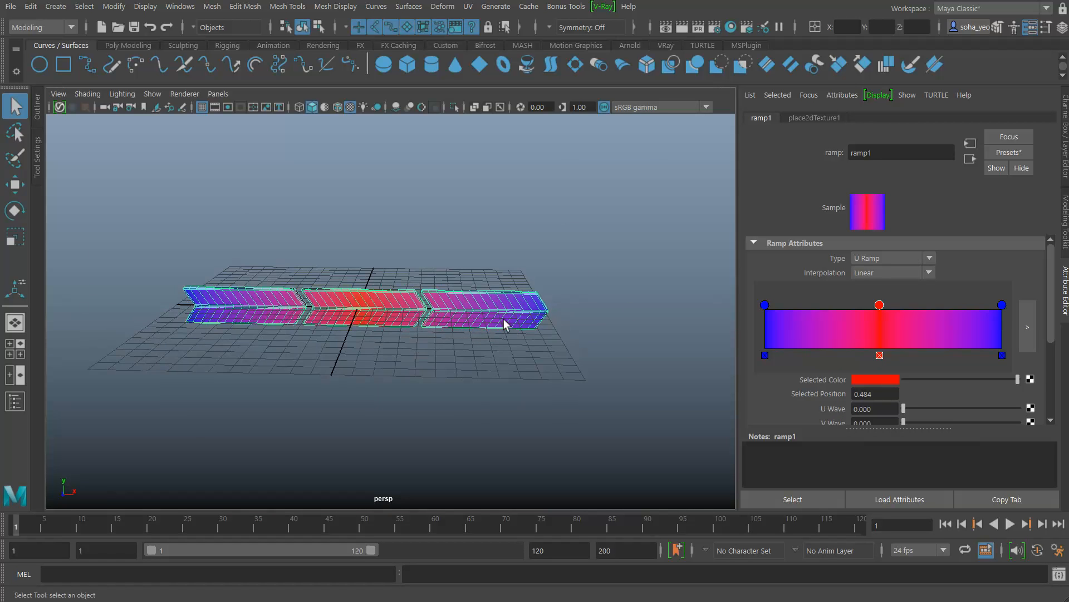
Set the ramp's interpolation to Smooth and reselect the three arrow meshes
left_click(893, 273)
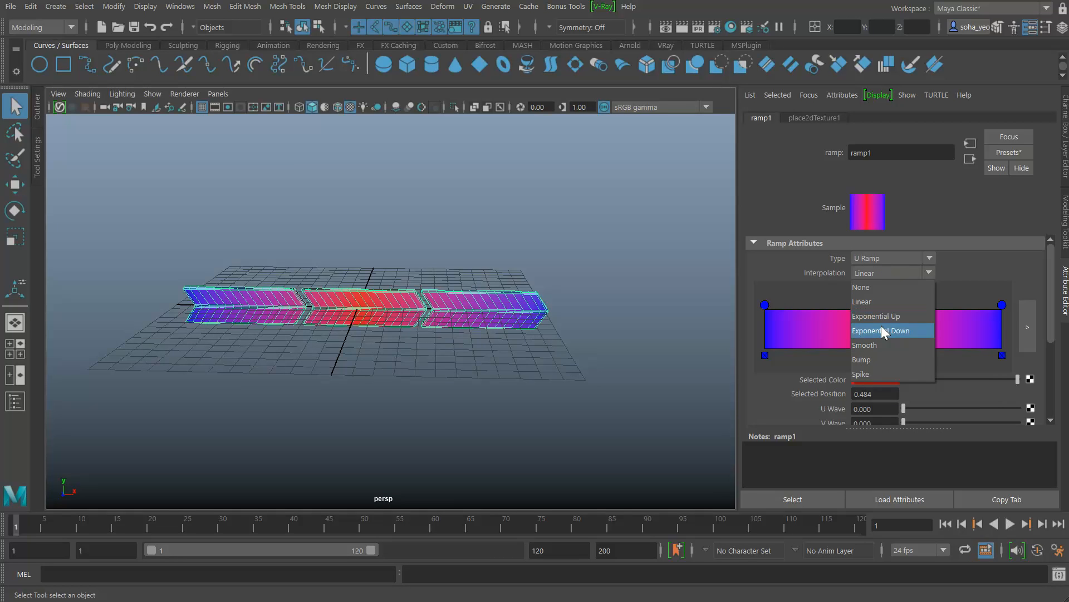
left_click(877, 345)
left_click_drag(524, 310, 444, 342, "alt")
left_click(511, 362)
left_click_drag(348, 263, 462, 363)
left_click_drag(462, 363, 505, 367, "alt")
key("alt")
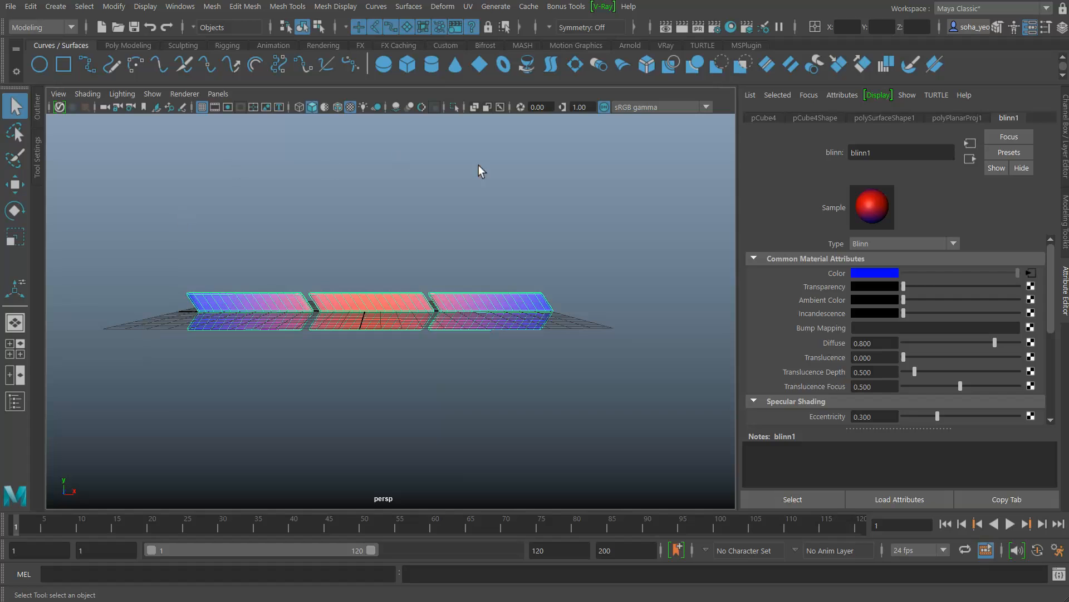
Switch to the top view and create a NURBS circle at the origin around the arrow row
right_click_drag(602, 310, 398, 273, "alt")
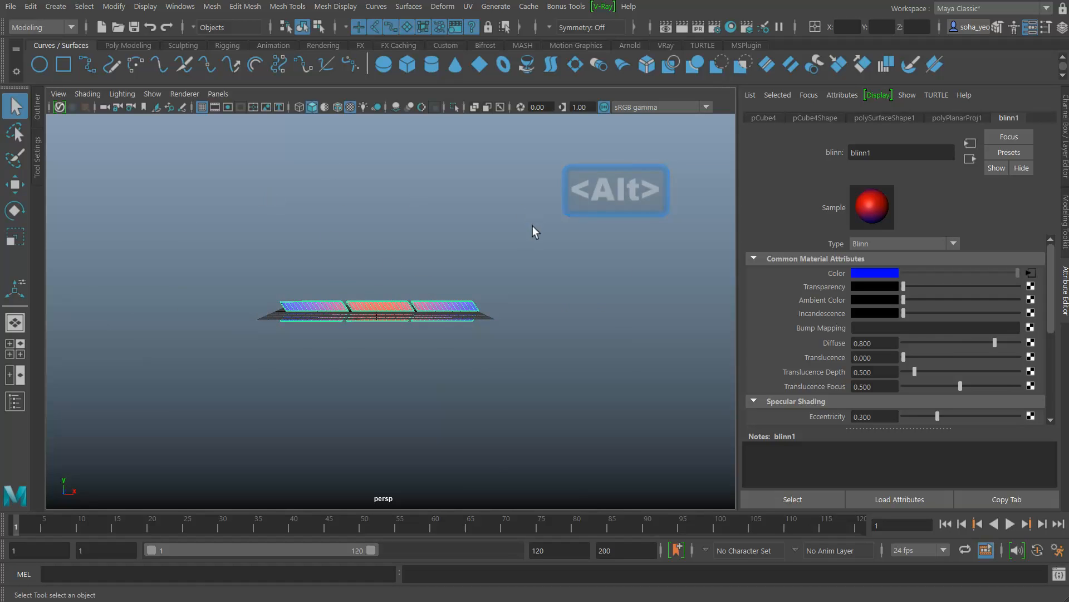
middle_click_drag(494, 246, 500, 245, "alt")
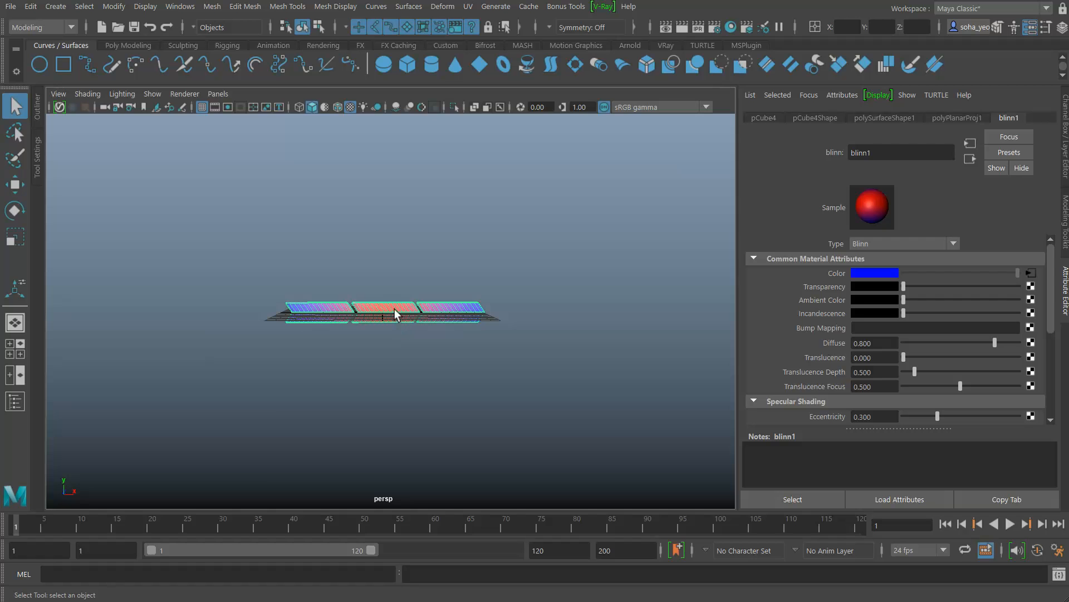
left_click_drag(451, 347, 491, 399, "alt")
left_click_drag(499, 283, 469, 273, "alt")
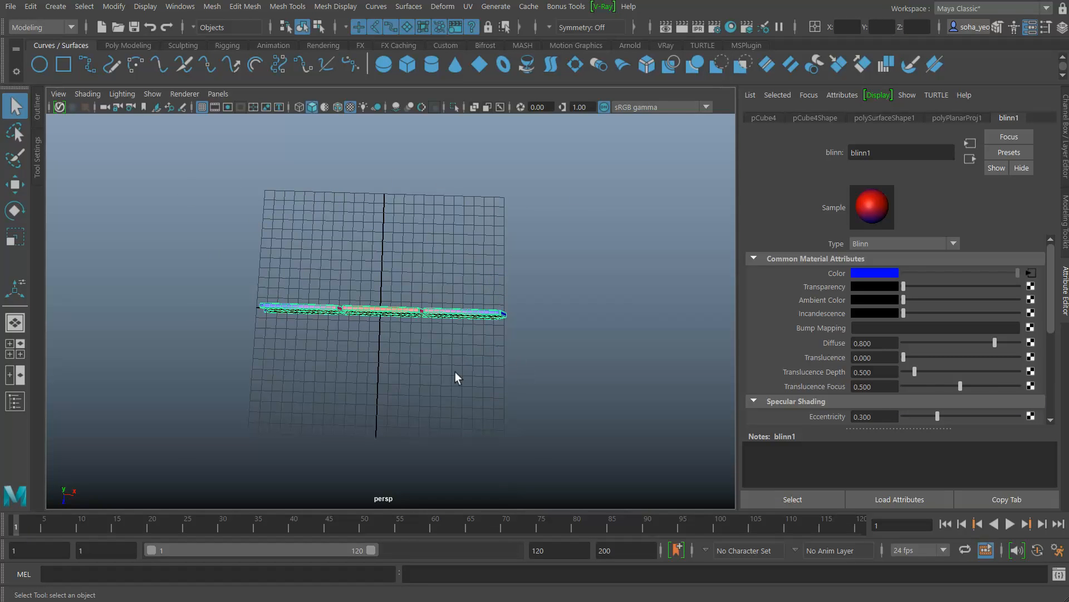
left_click_drag(456, 378, 410, 336, "alt")
key("shift+2")
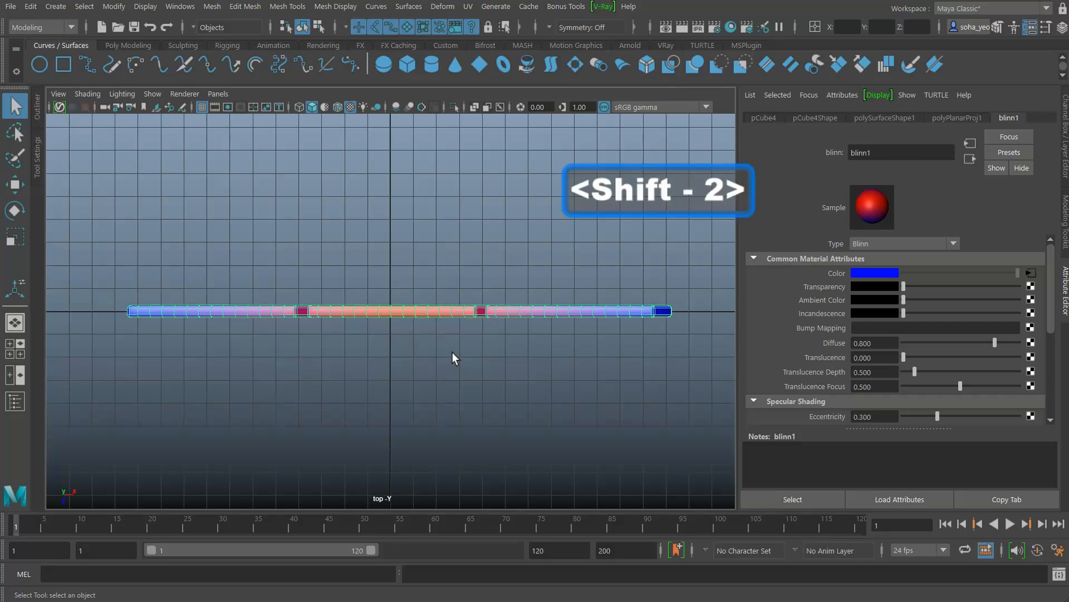
scroll(453, 352, "down", 10)
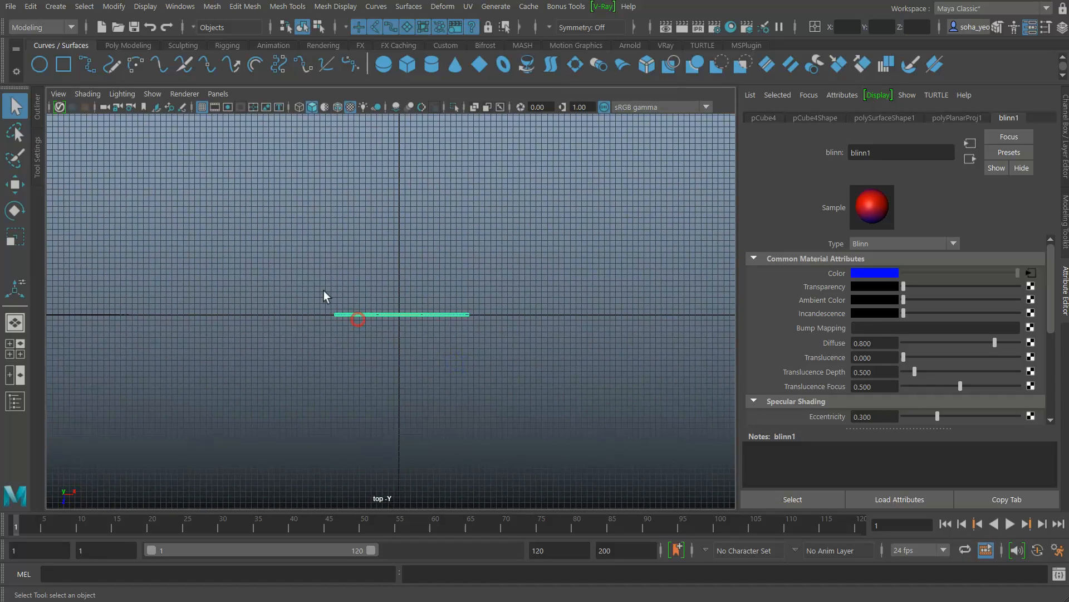
key("alt")
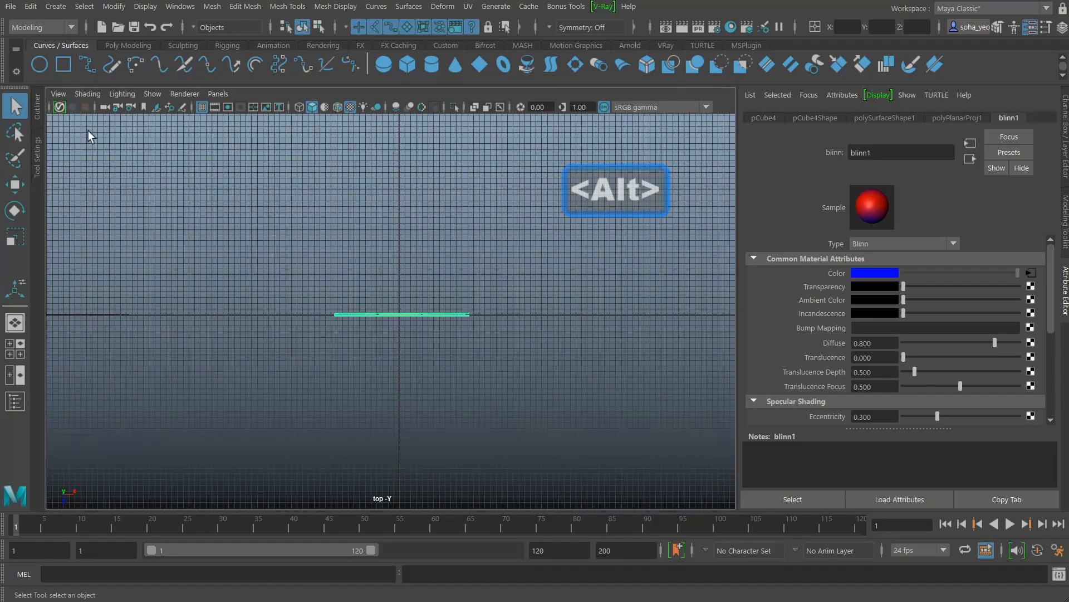
left_click(41, 67)
scroll(390, 306, "up", 2)
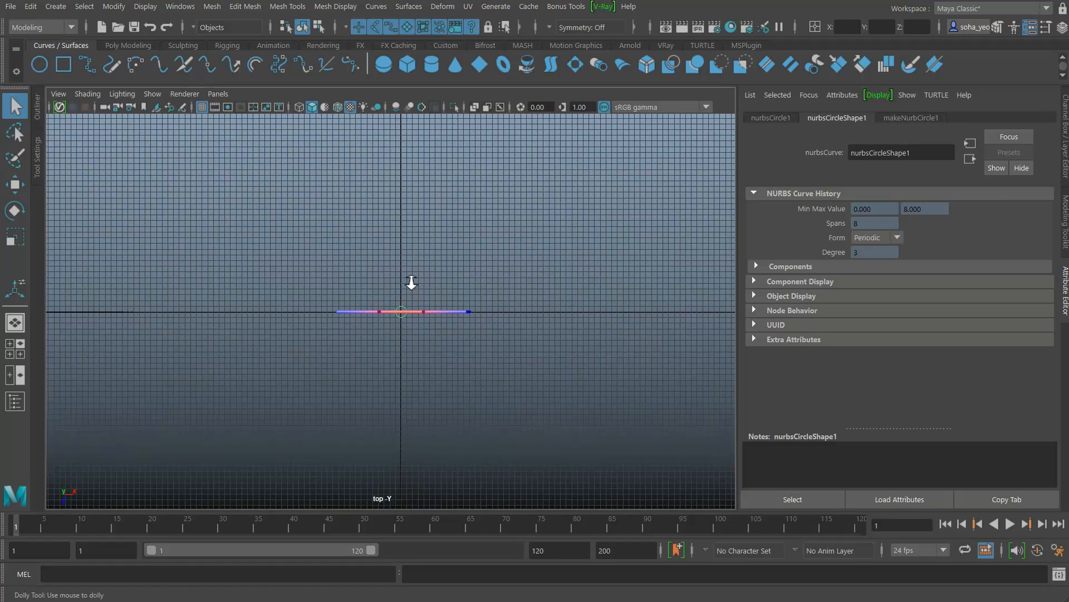
Set the NURBS circle's radius to 20 in its creation inputs
key("alt")
key("t")
key("ctrl+a")
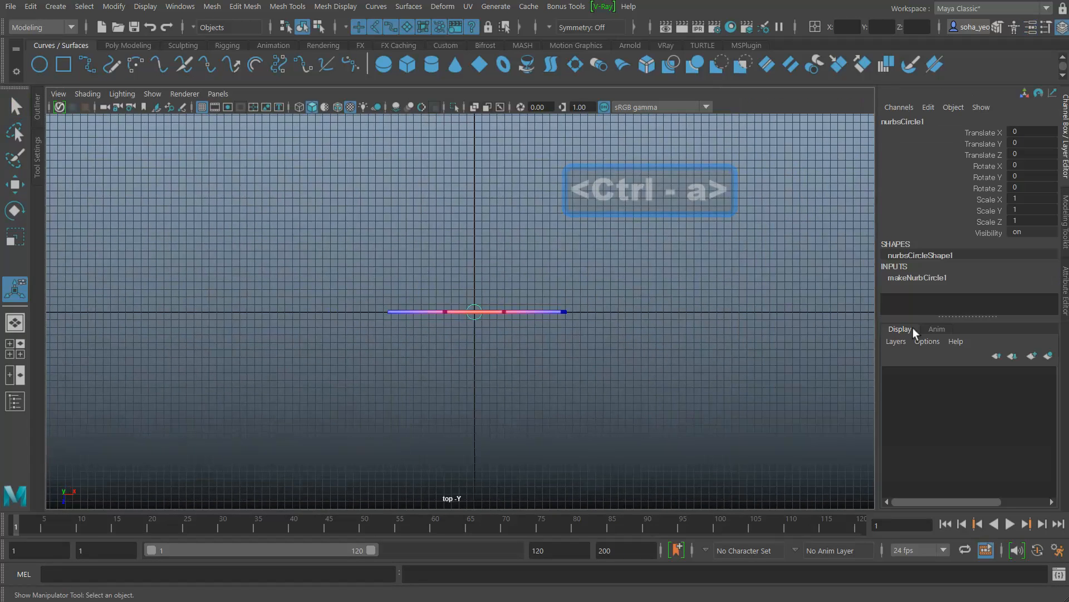
left_click(914, 276)
key("alt")
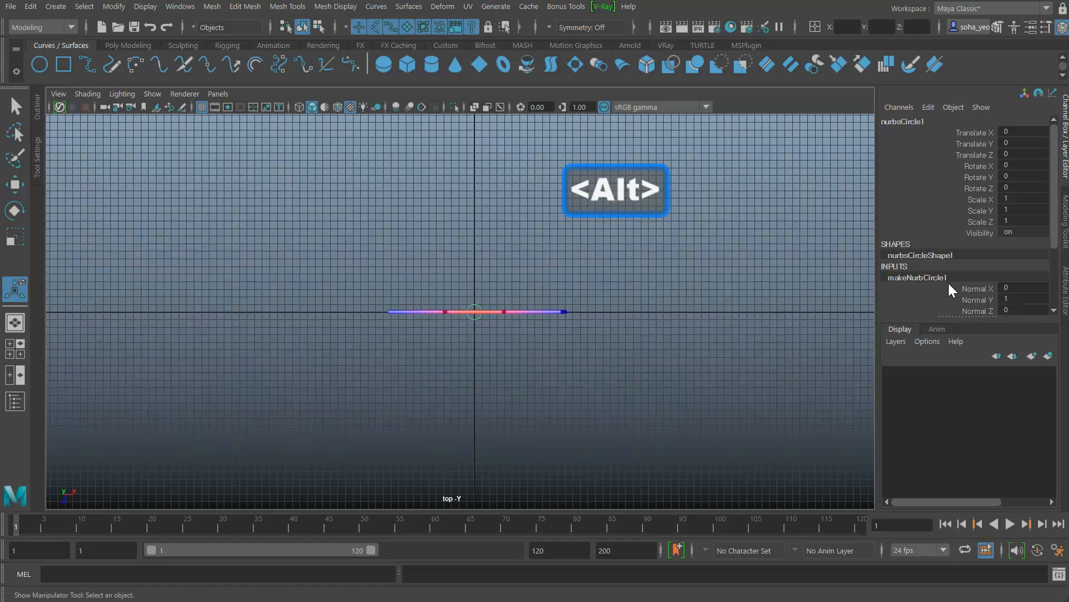
scroll(941, 273, "down", 3)
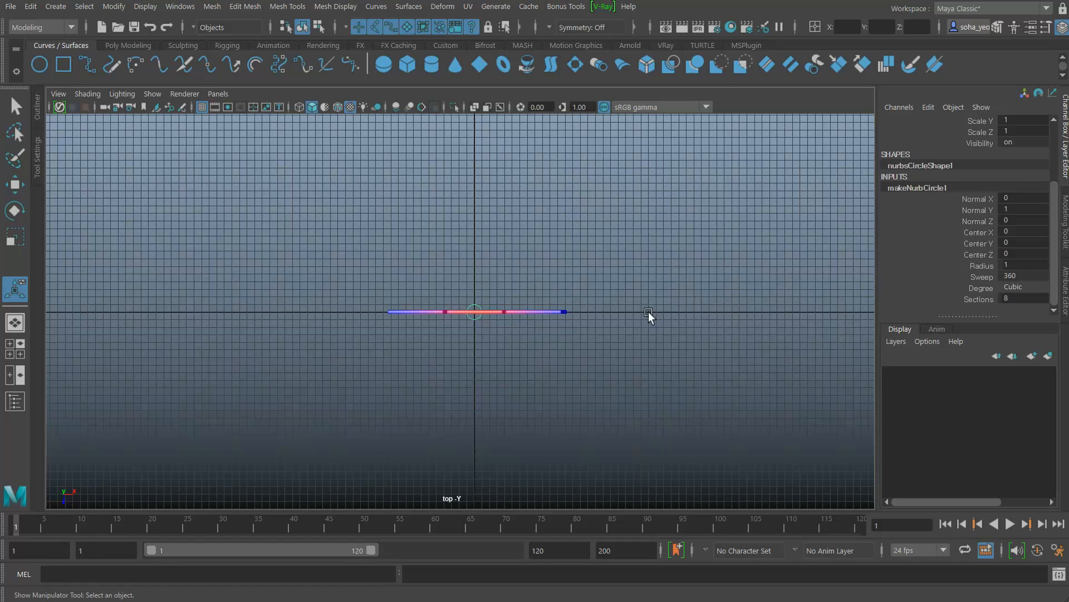
left_click(980, 265)
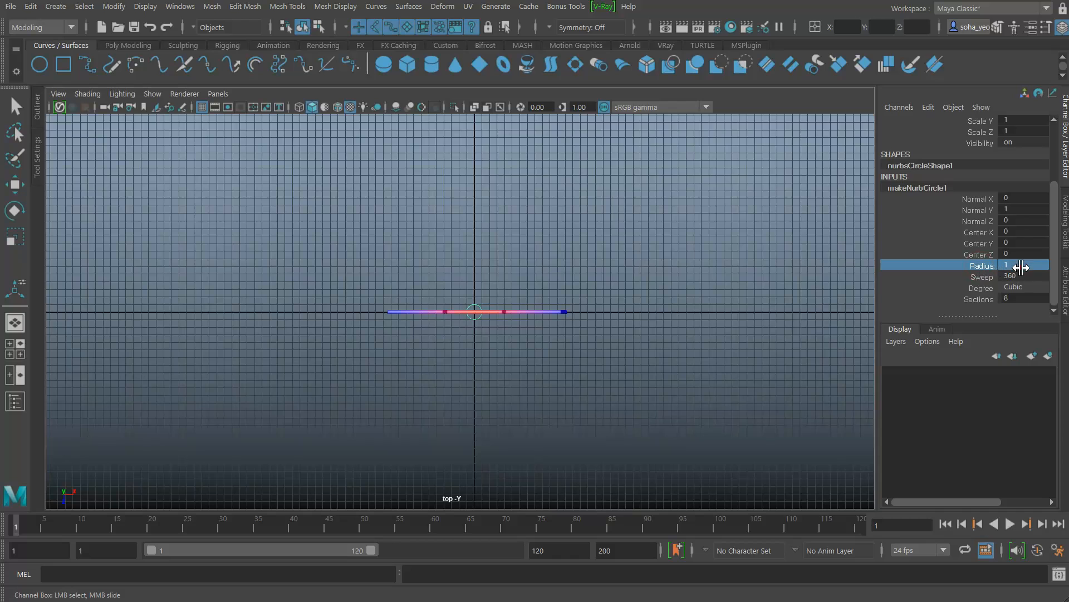
double_click(1040, 265)
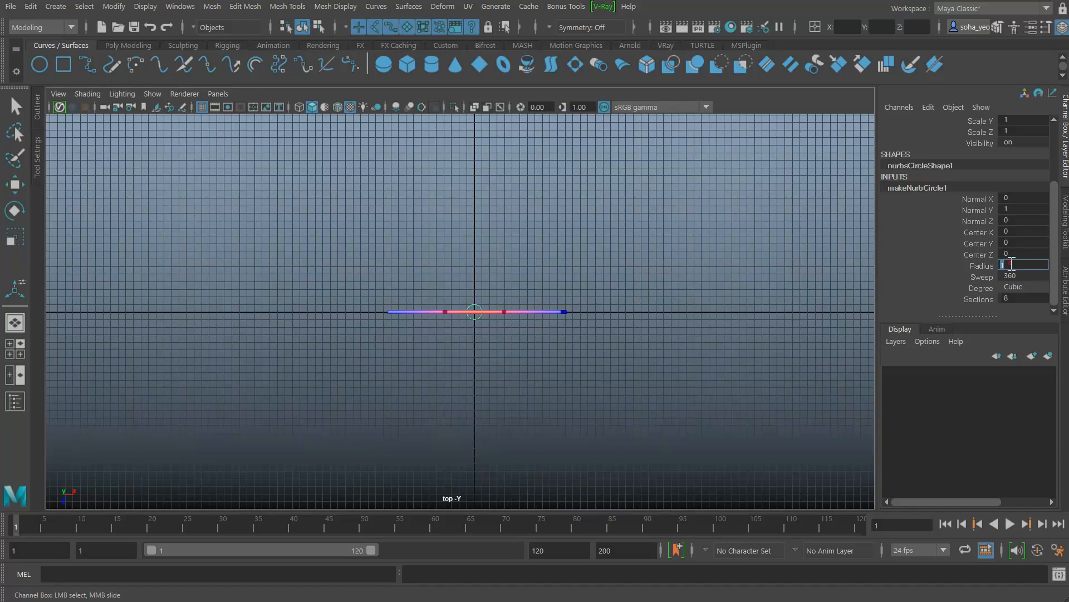
type("20")
key("Return")
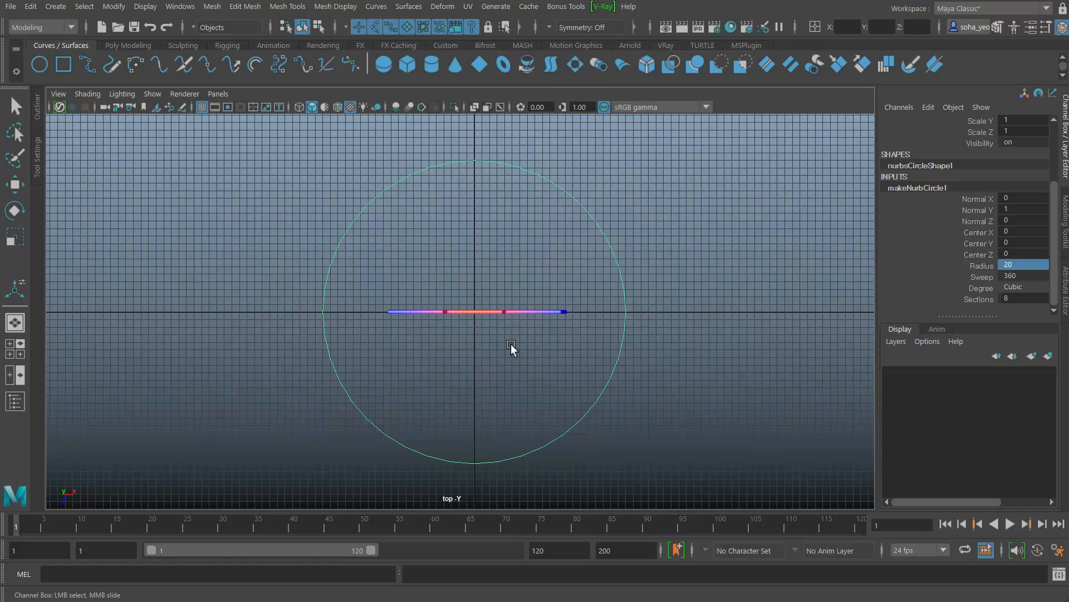
Display the circle's control vertices to check their spacing and set its number of sections to 16
right_click_drag(510, 343, 530, 322, "alt")
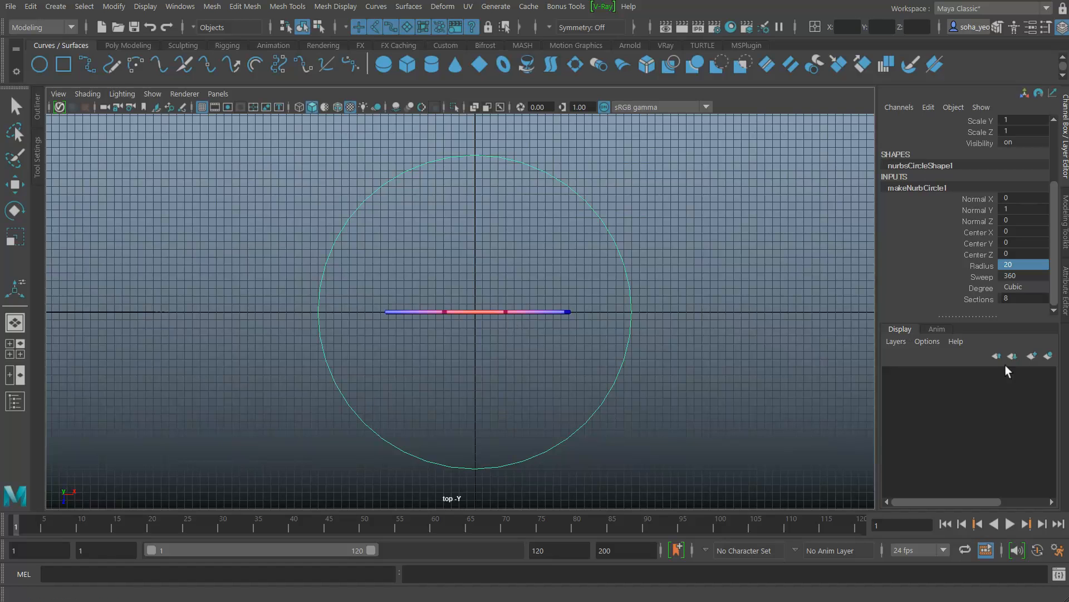
right_click_drag(569, 207, 385, 204)
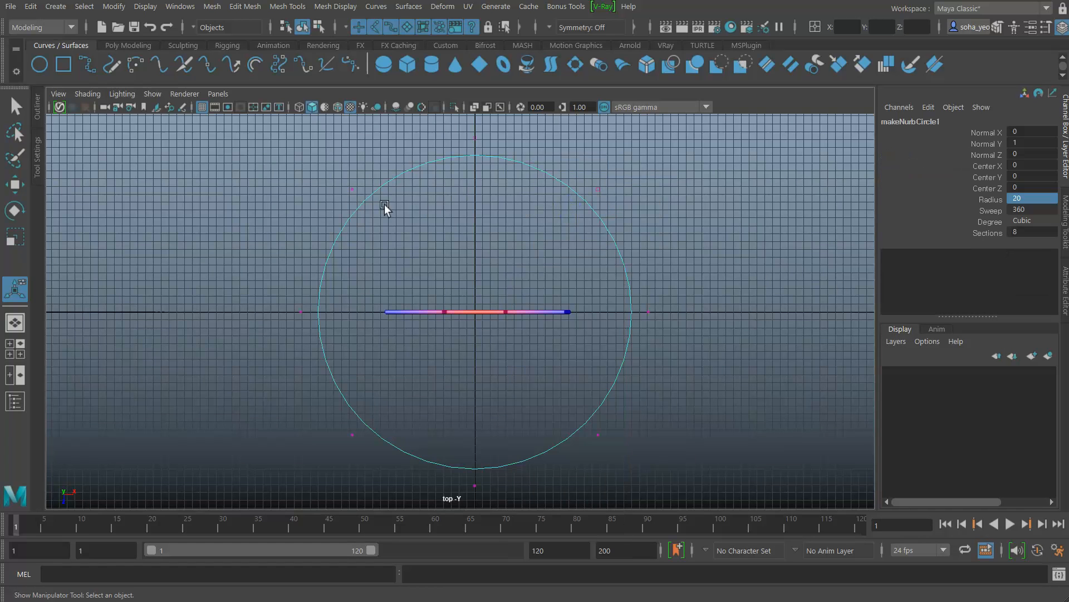
left_click_drag(349, 237, 704, 482)
key("alt+grave")
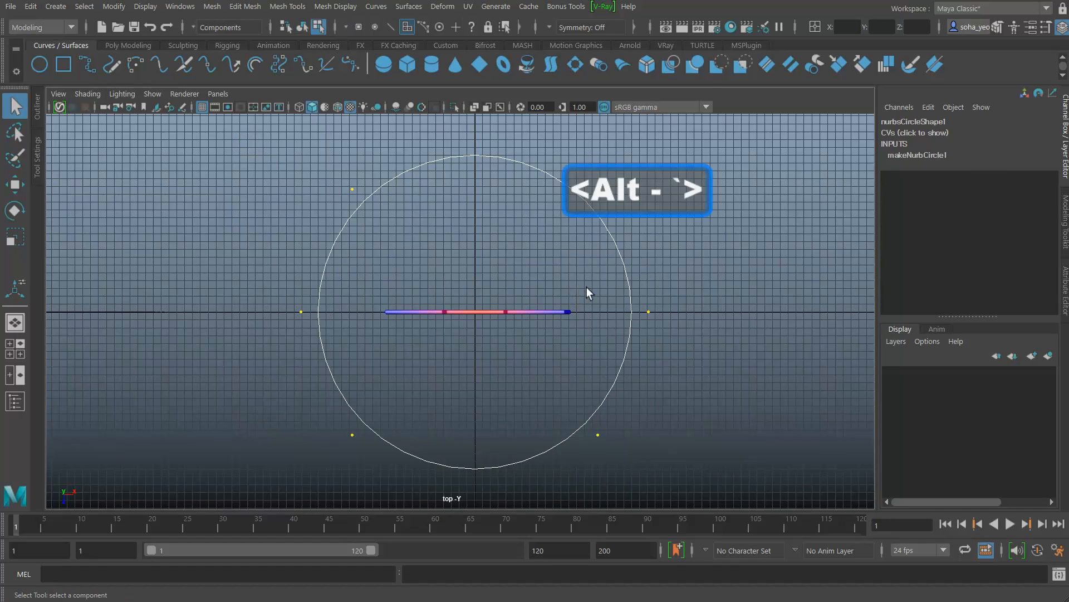
left_click(926, 277)
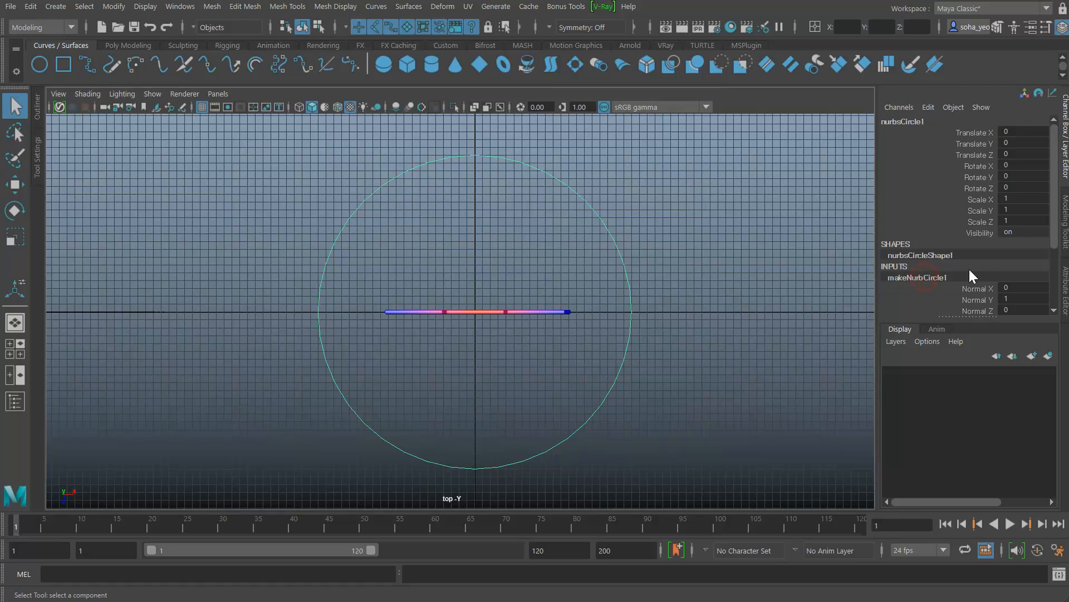
left_click(1033, 232)
type("16")
key("Return")
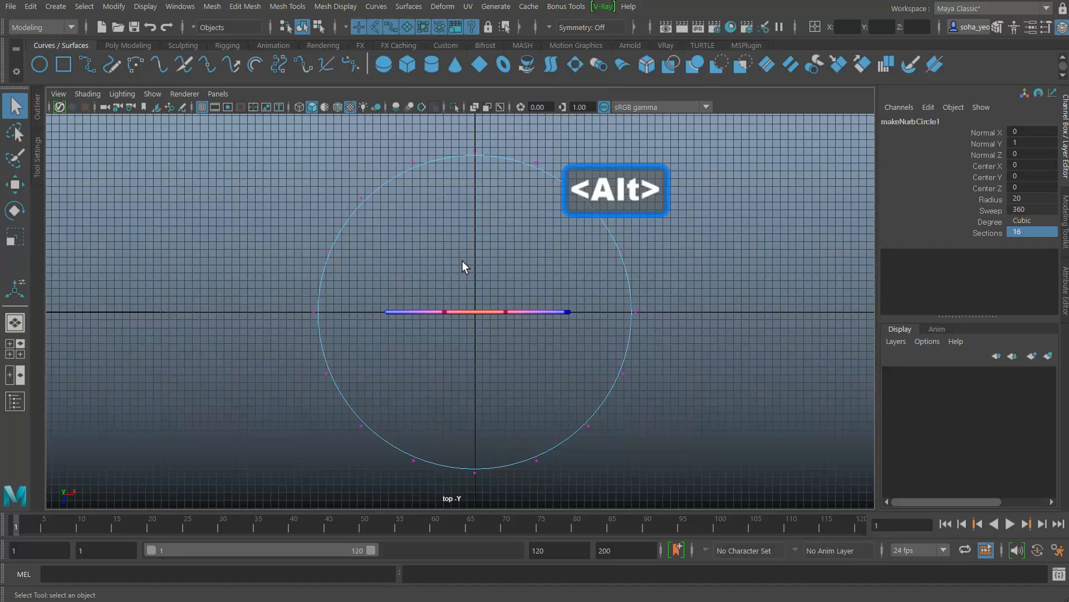
Straighten the circle's left side by snapping the four neighboring control vertices along X to the leftmost vertex
right_click_drag(463, 260, 520, 190, "alt")
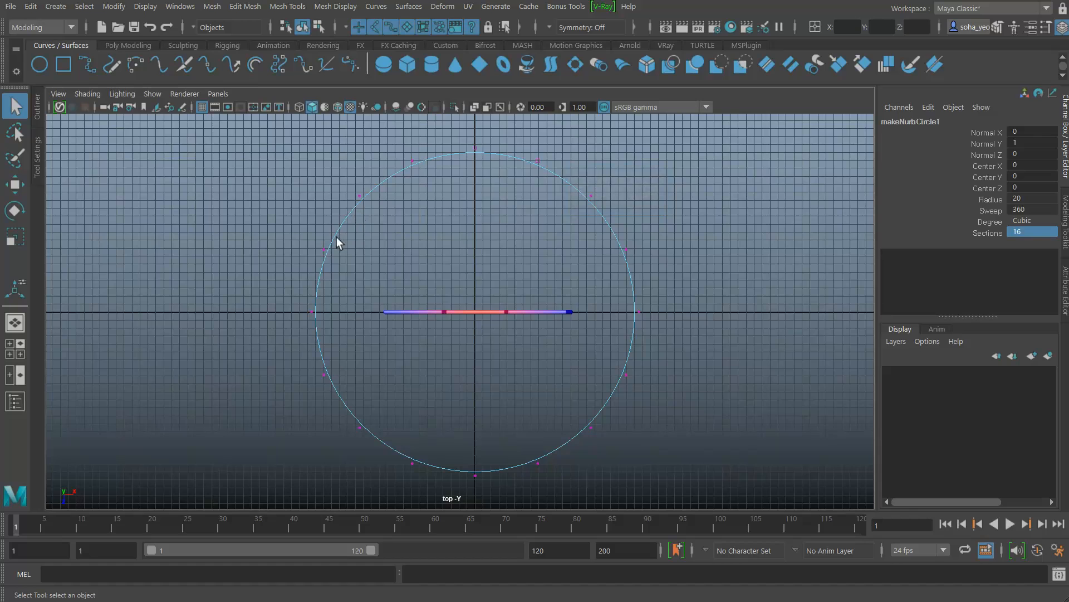
right_click_drag(337, 236, 295, 234)
left_click_drag(279, 166, 399, 277)
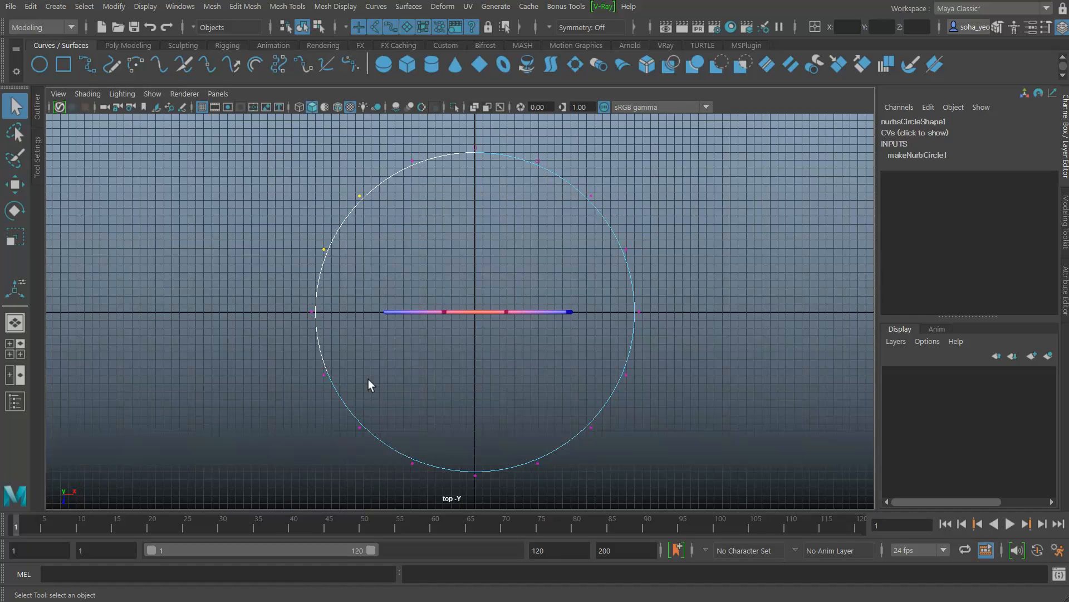
key("shift")
key("w")
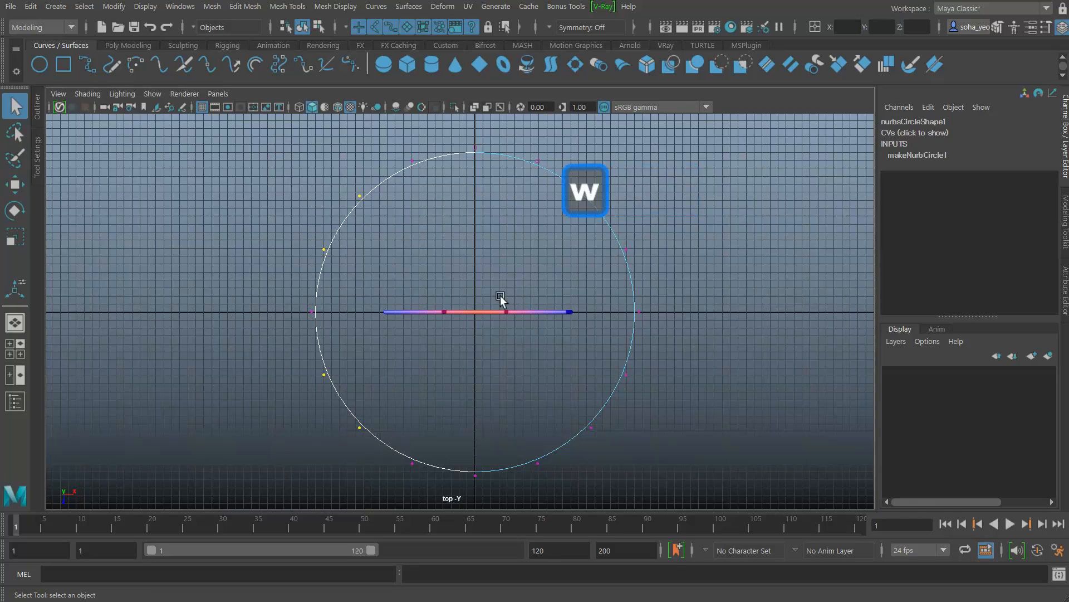
left_click(407, 313)
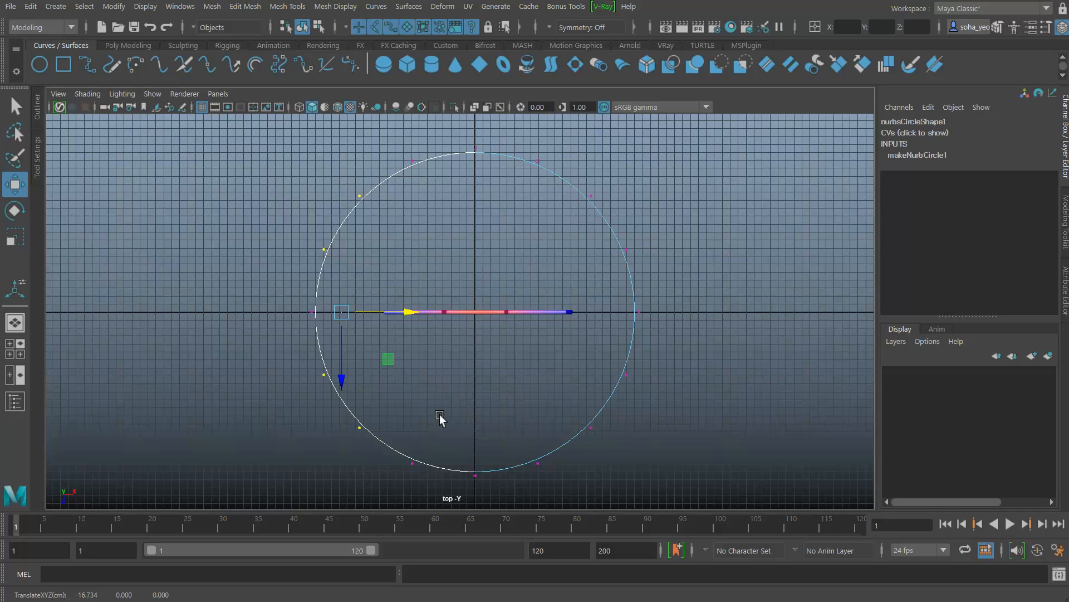
key("v")
middle_click_drag(310, 323, 310, 308)
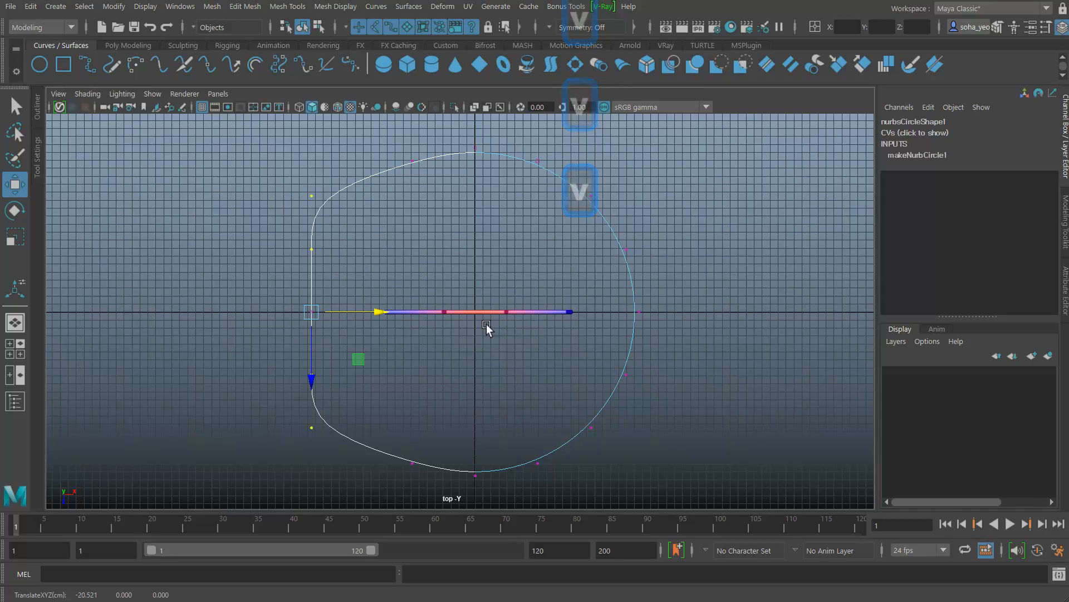
Straighten the circle's right side by snapping the four neighboring control vertices along X to the rightmost vertex
left_click_drag(568, 174, 657, 270)
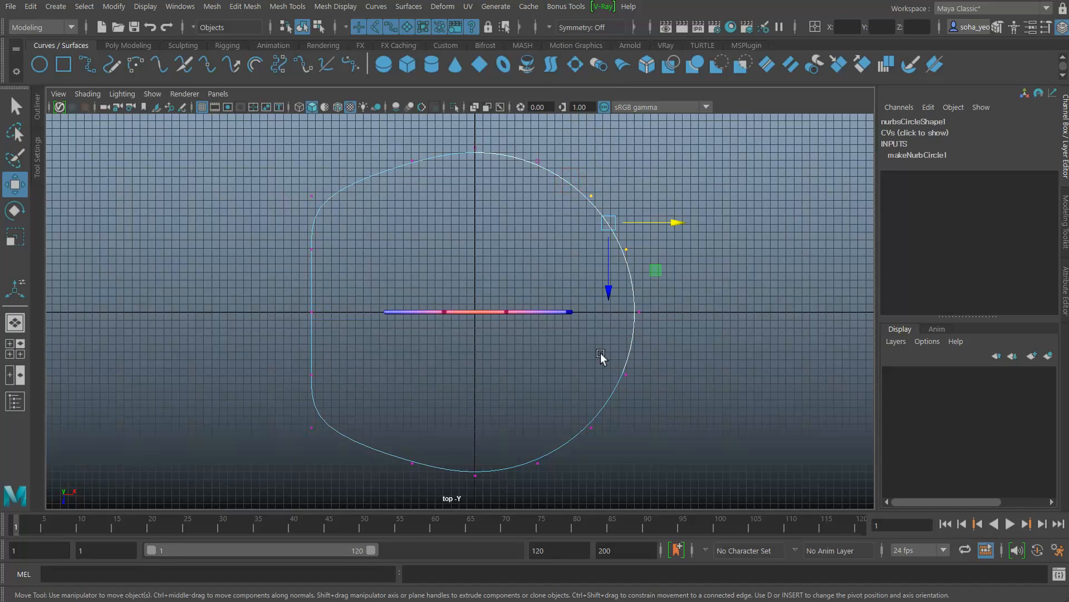
left_click_drag(686, 461, 579, 414, "shift")
key("v")
left_click_drag(665, 325, 658, 293)
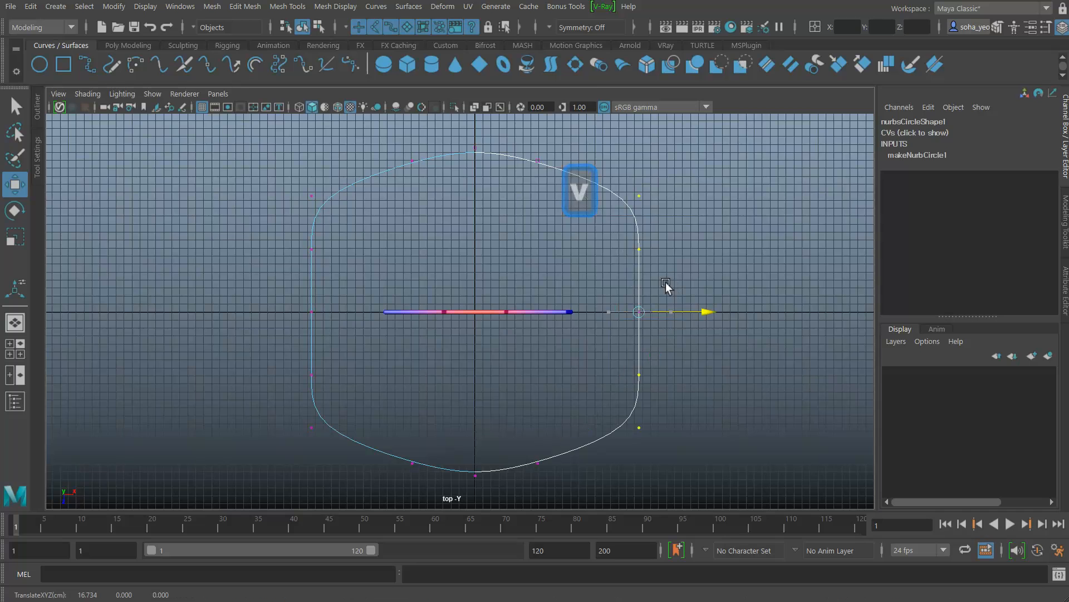
Check the Move tool's component spacing option and snap the circle's four upper control vertices along Z to the topmost vertex
left_click_drag(270, 144, 443, 229)
left_click_drag(686, 214, 513, 148, "shift")
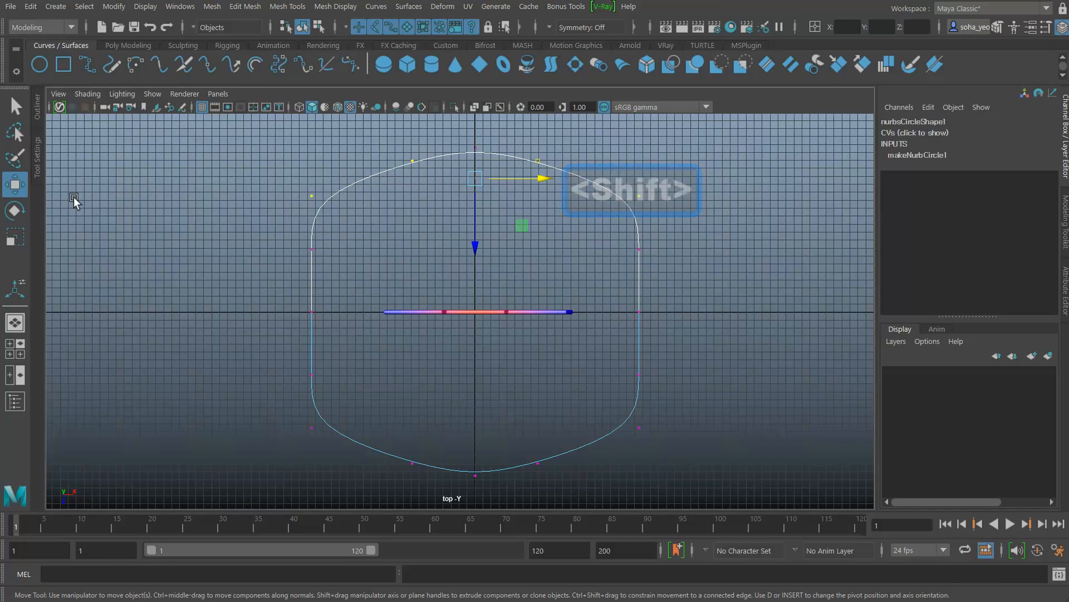
double_click(15, 184)
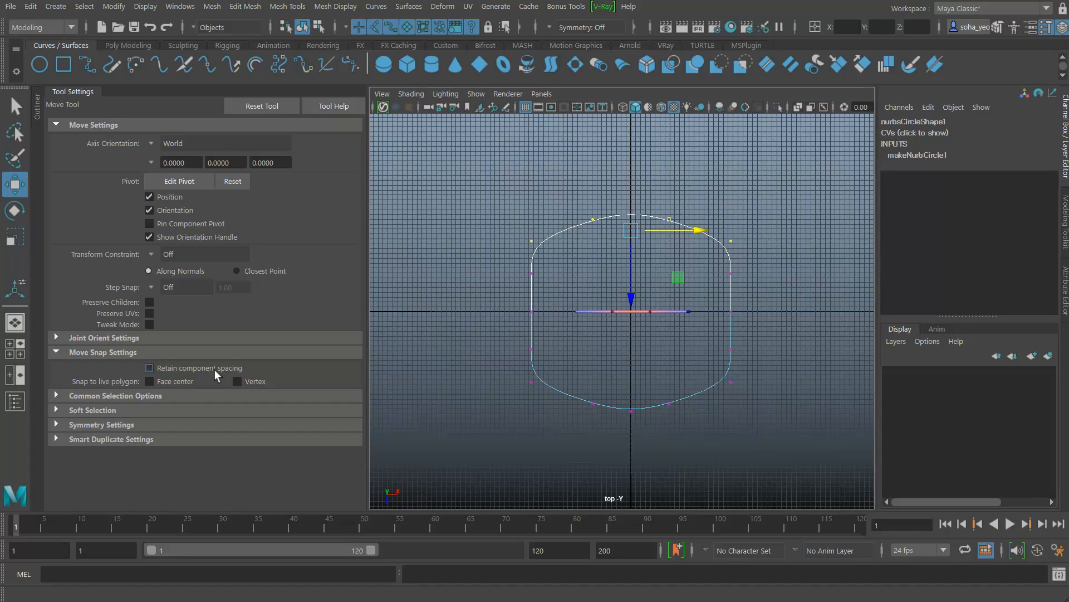
left_click(74, 92)
middle_click_drag(542, 280, 560, 300, "alt")
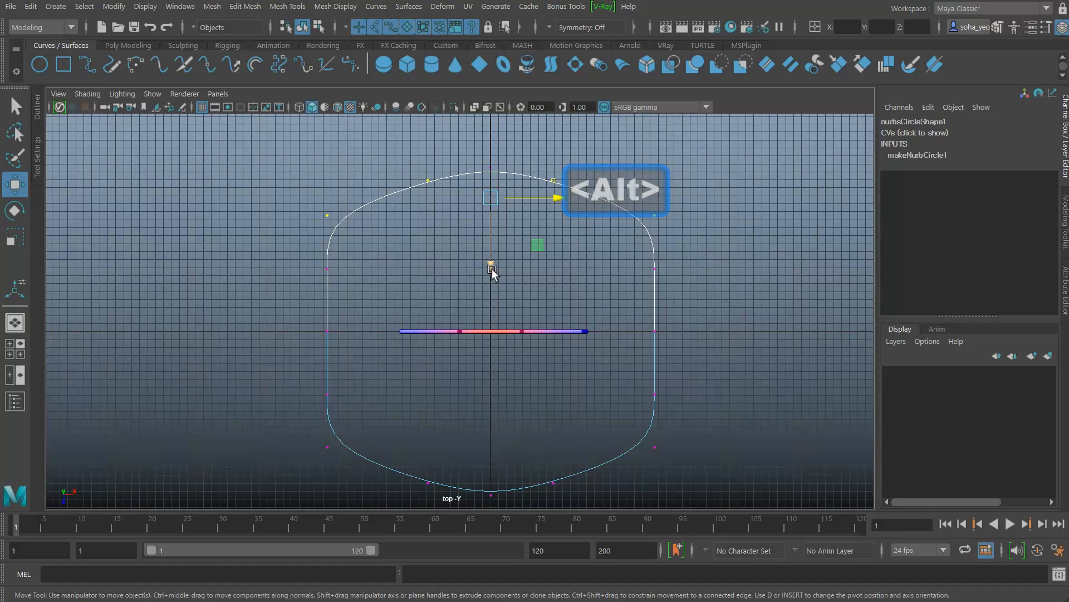
left_click_drag(490, 266, 488, 261)
key("v")
middle_click_drag(506, 142, 491, 152)
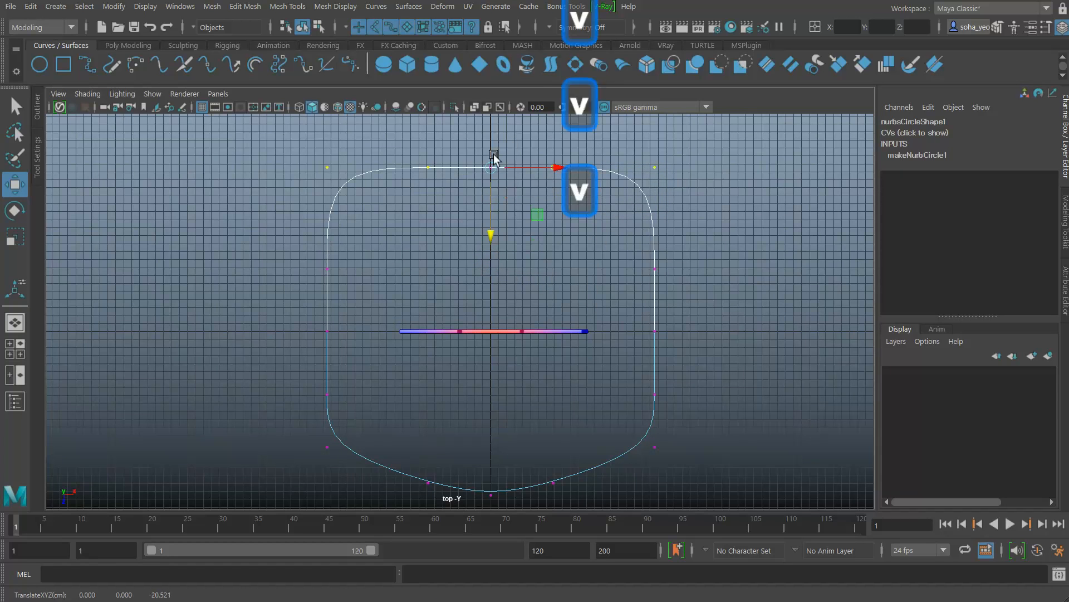
Straighten the circle's lower side by snapping its four lower control vertices along Z to the bottommost vertex
left_click_drag(327, 433, 424, 504)
middle_click_drag(526, 423, 522, 349, "alt")
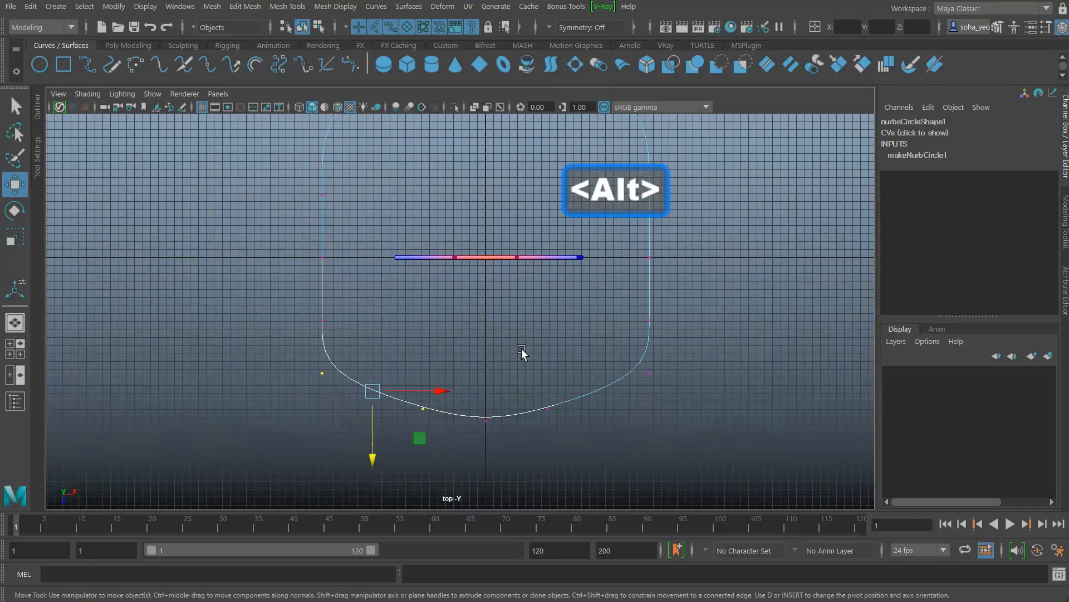
left_click_drag(699, 459, 521, 356, "shift")
key("v")
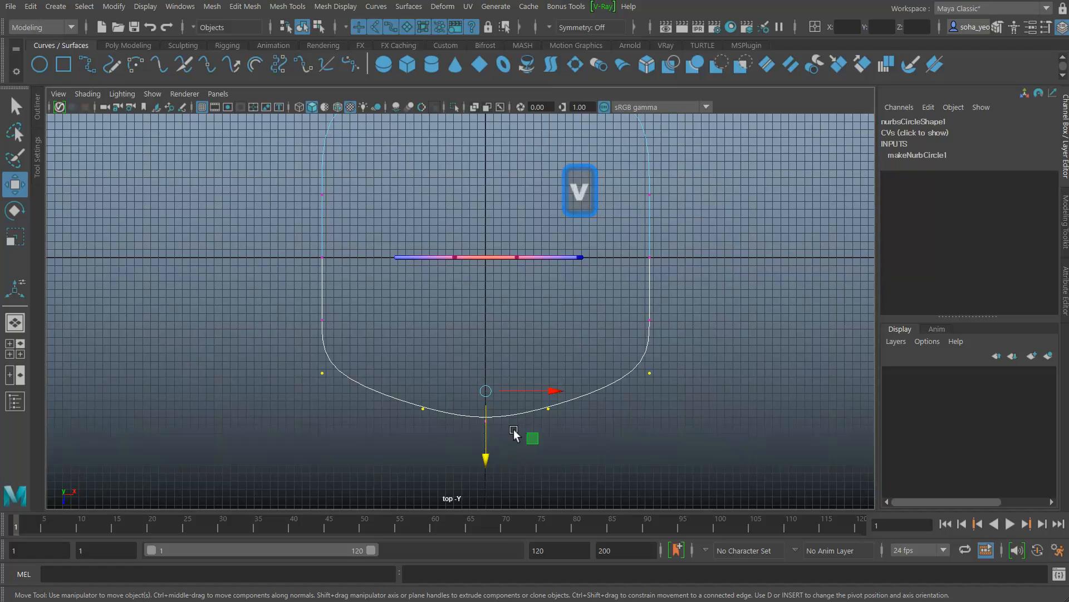
middle_click_drag(512, 429, 500, 425)
right_click_drag(578, 388, 550, 377, "alt")
middle_click_drag(551, 374, 561, 426, "alt")
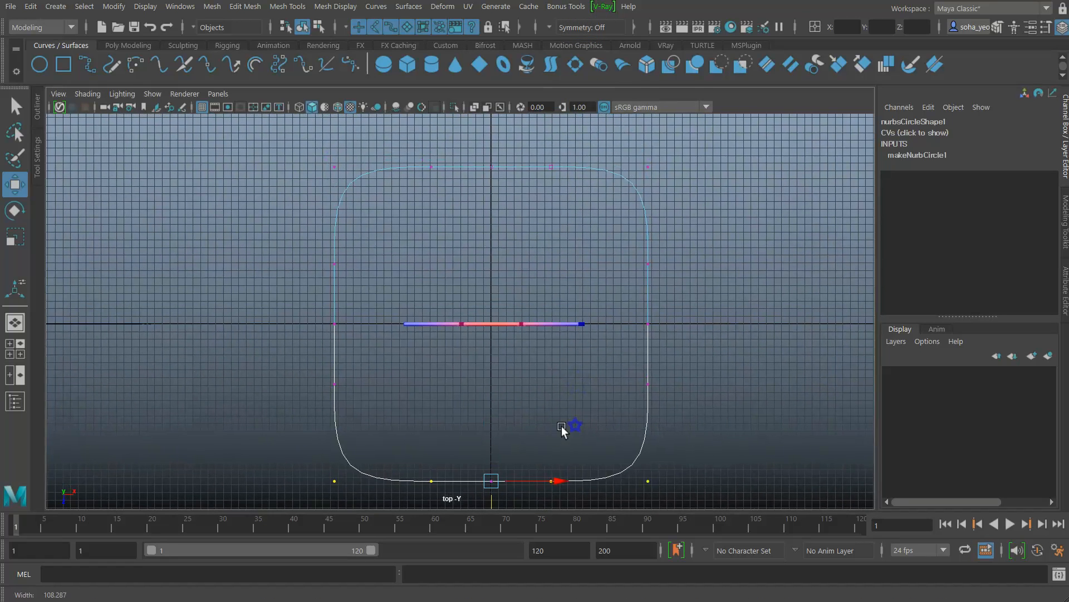
Return the circle to object mode and stand it upright by rotating it 90 degrees about X in the perspective view
key("alt+q")
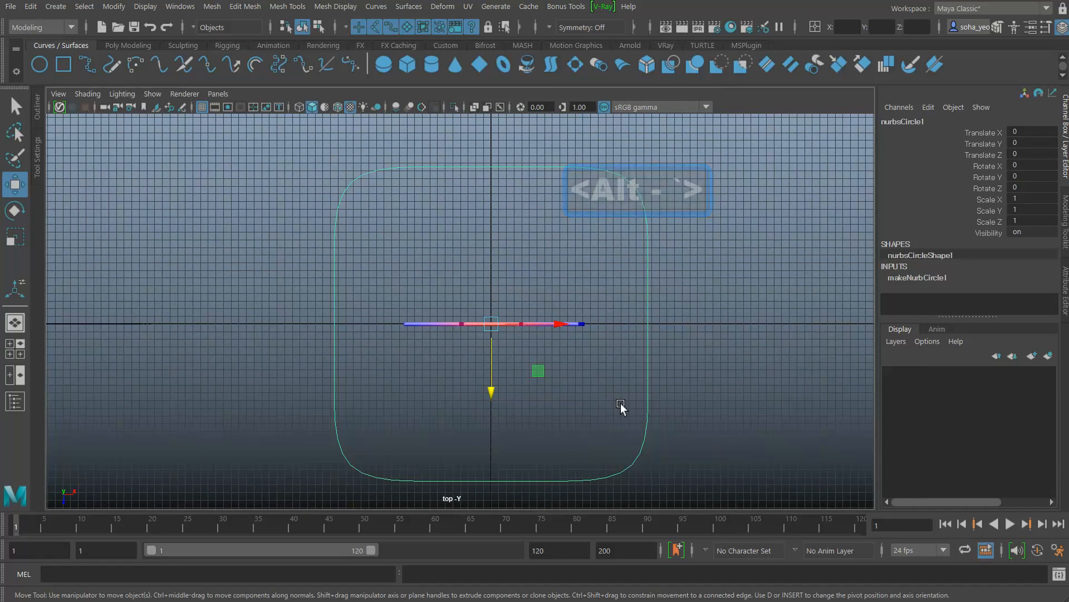
key("alt+shift+q")
left_click_drag(554, 389, 533, 389, "alt")
right_click_drag(592, 397, 548, 348, "alt")
key("e")
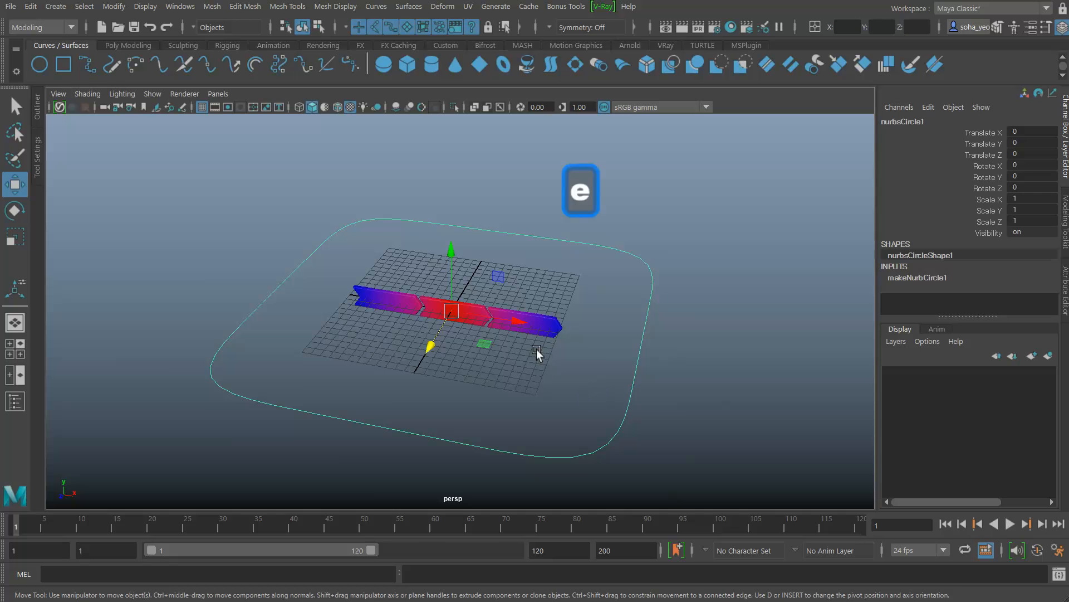
left_click_drag(510, 347, 448, 322, "alt")
key("j")
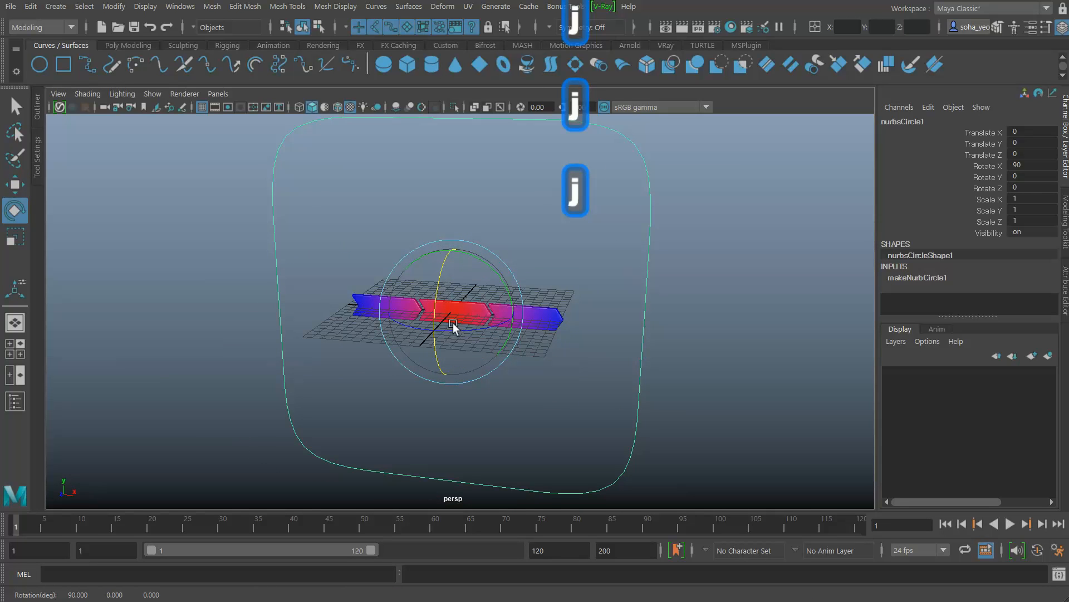
left_click_drag(589, 379, 587, 362, "alt")
right_click_drag(589, 360, 536, 358, "alt")
left_click_drag(538, 358, 575, 315, "alt")
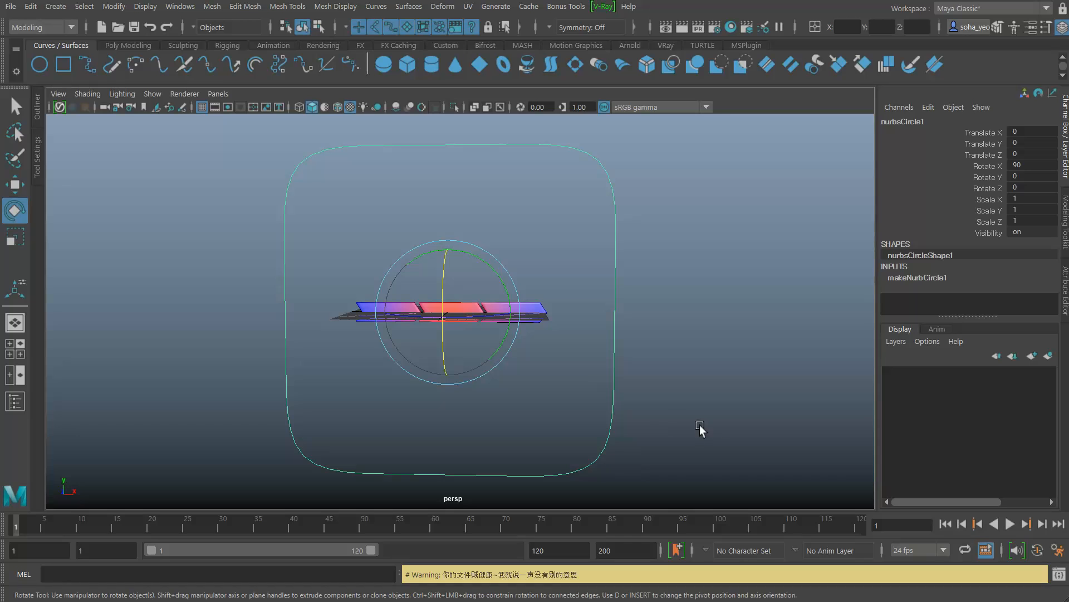
left_click_drag(601, 386, 566, 334, "alt")
Select the arrow mesh and add the rounded square curve to the selection last
key("w")
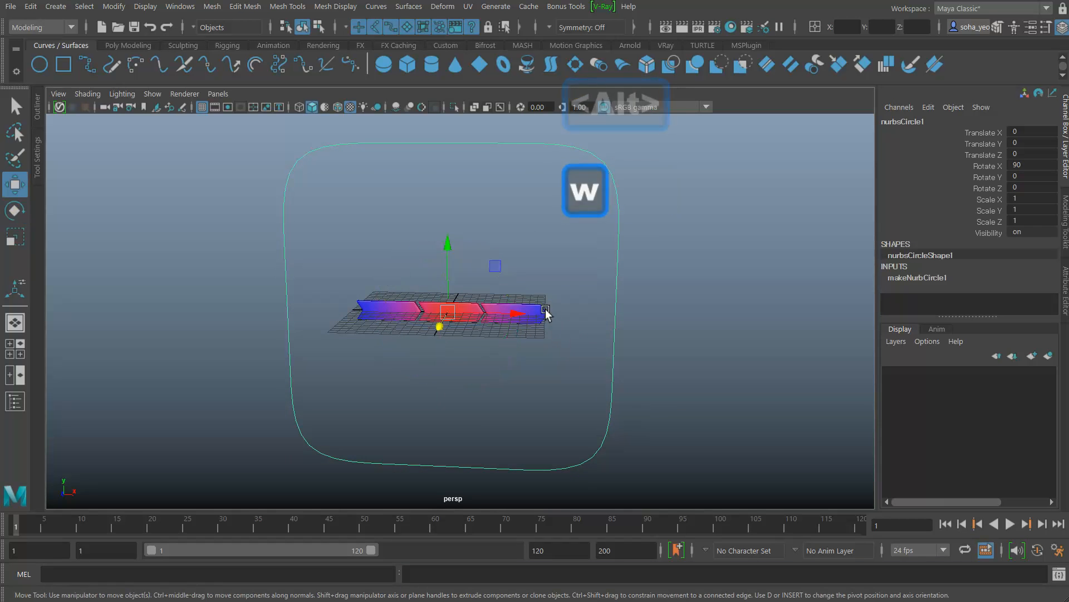
left_click_drag(536, 291, 576, 348)
left_click_drag(575, 349, 489, 346, "alt")
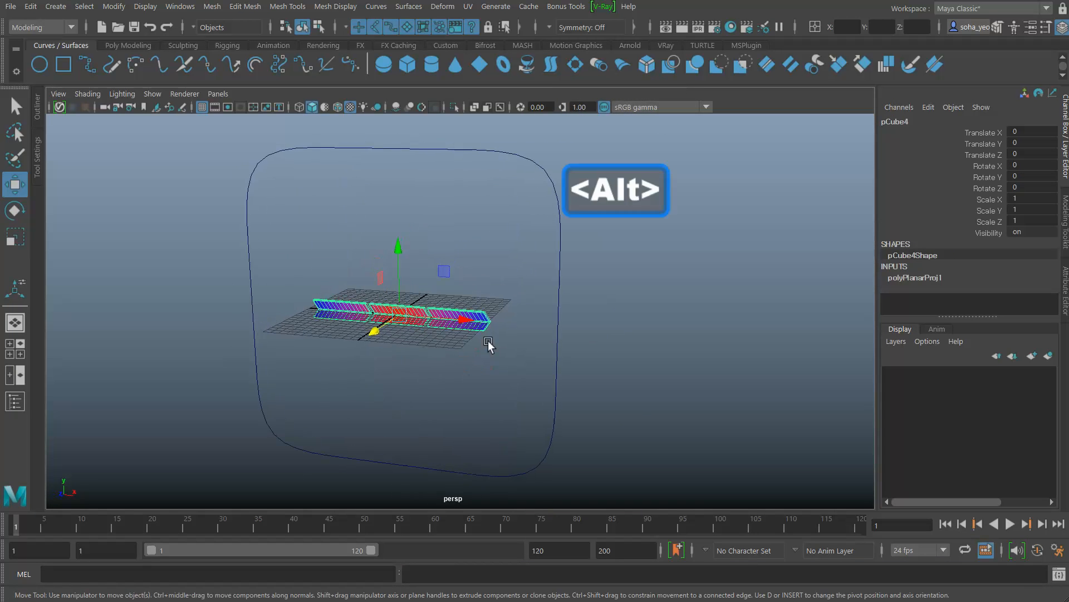
left_click_drag(504, 219, 623, 280, "shift")
left_click_drag(614, 289, 625, 292, "alt")
left_click_drag(515, 266, 532, 243, "alt")
middle_click_drag(532, 243, 594, 242, "alt")
left_click_drag(594, 245, 544, 229, "alt")
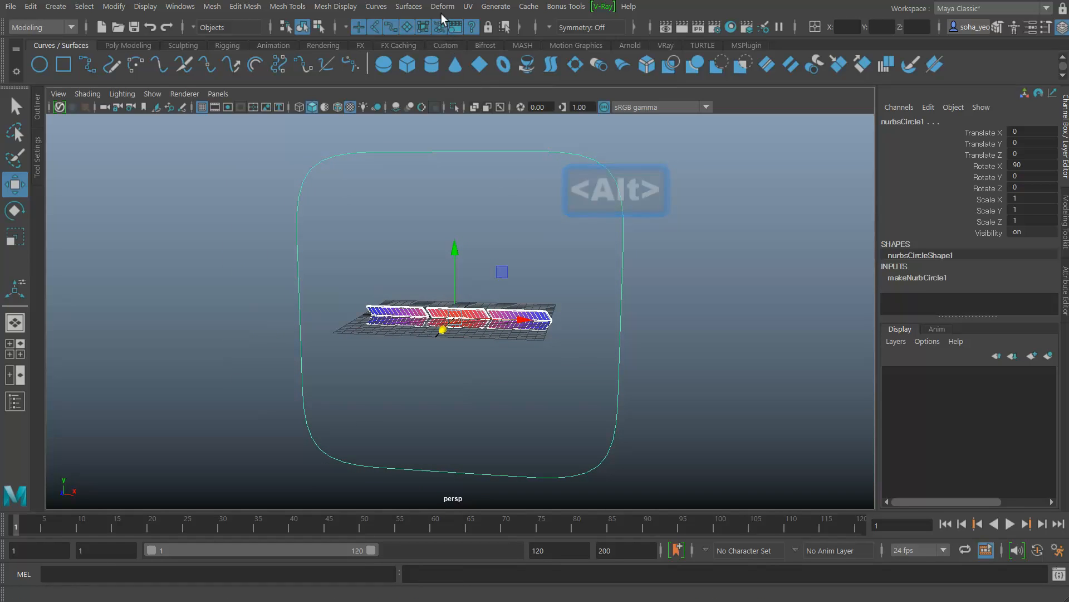
Switch to the Animation menu set, open the Attach to Motion Path options and reset them to defaults
left_click(39, 26)
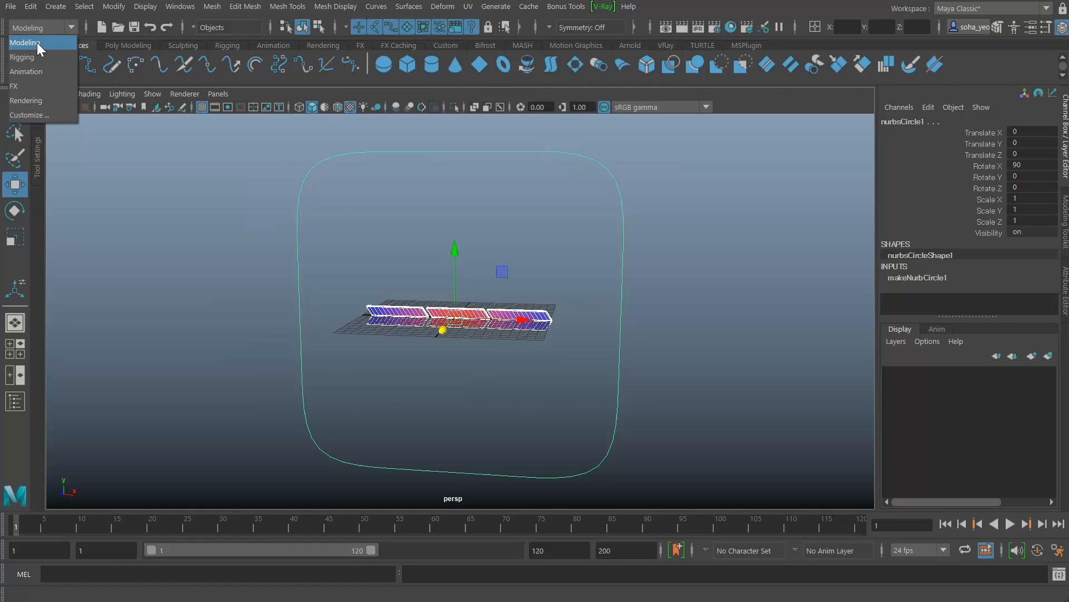
left_click(33, 71)
left_click(372, 6)
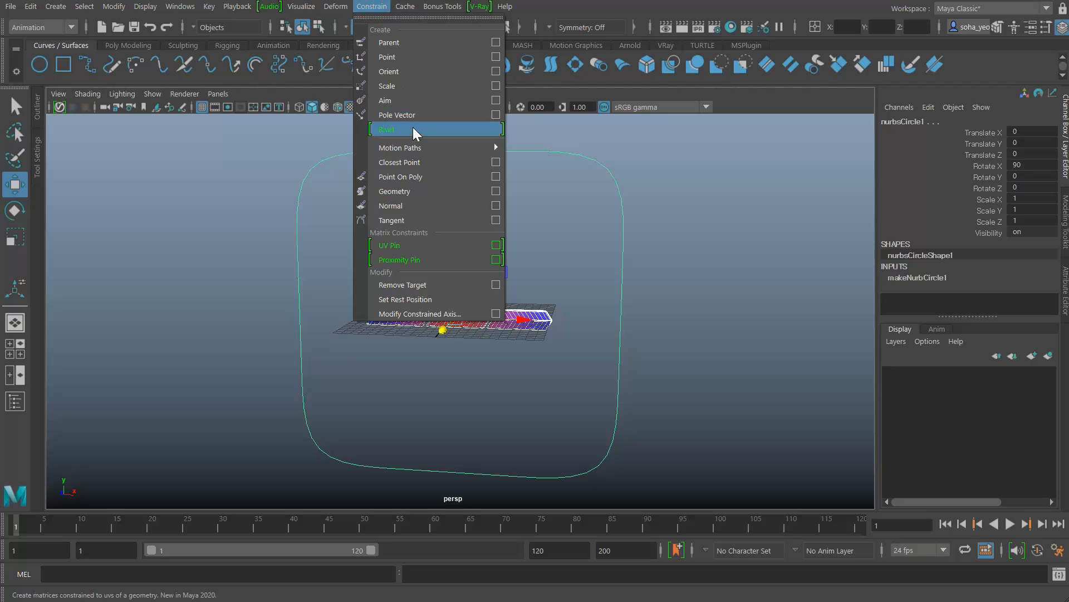
mouse_move(410, 151)
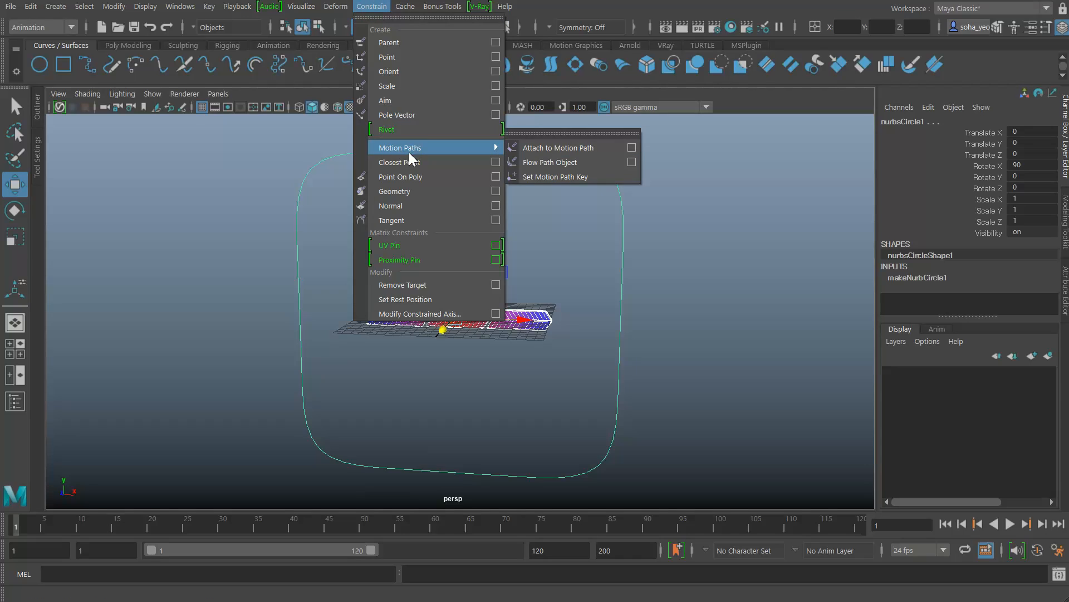
left_click(632, 147)
left_click(555, 190)
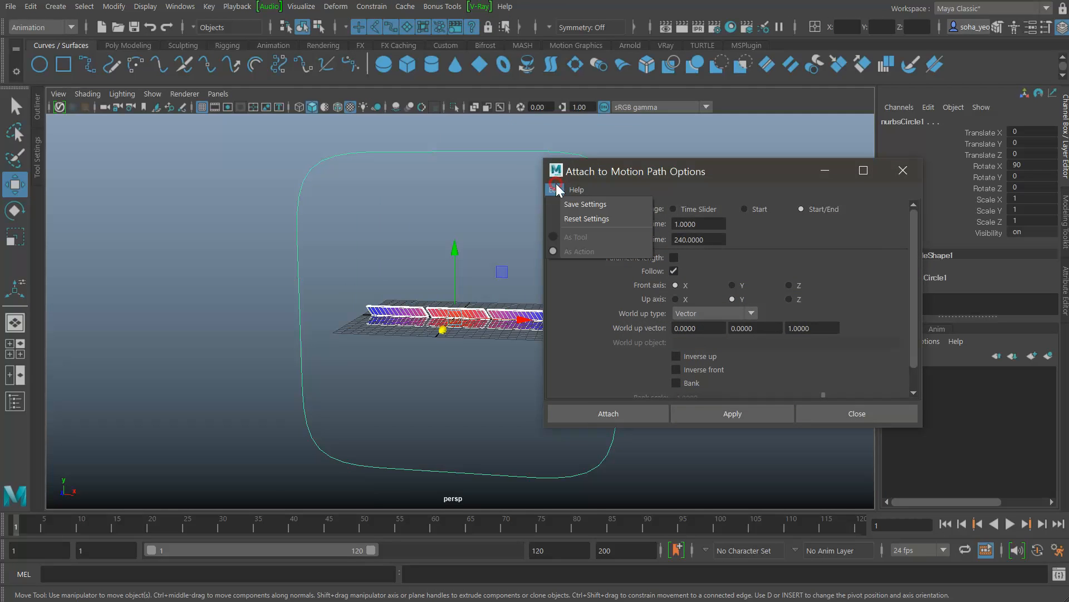
left_click(568, 221)
left_click_drag(701, 172, 730, 144)
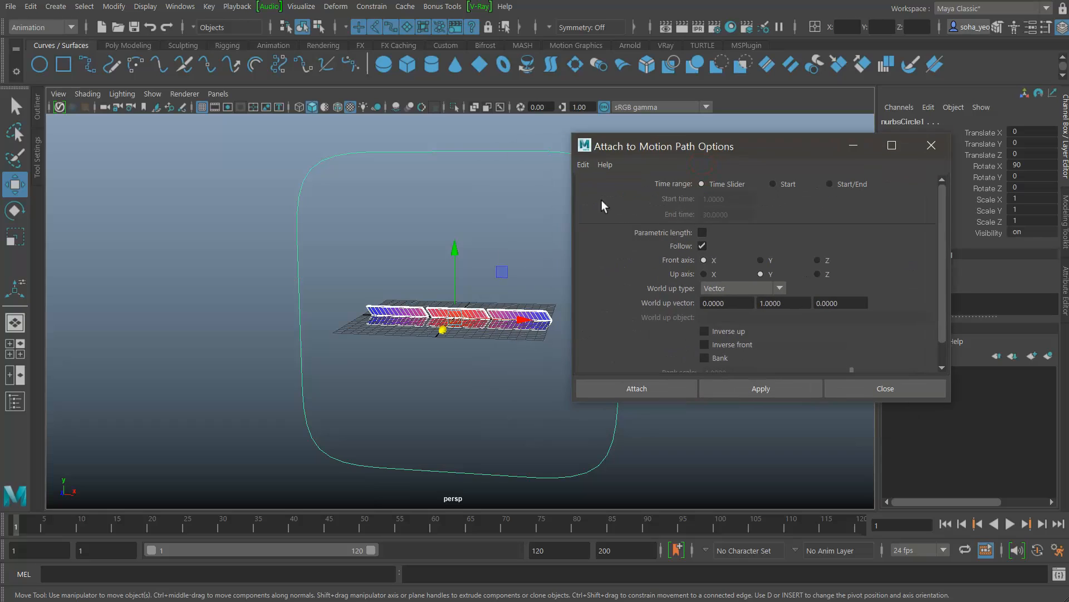
Set the motion path's time range to Start/End with an end time of 240
middle_click_drag(425, 303, 342, 280, "alt")
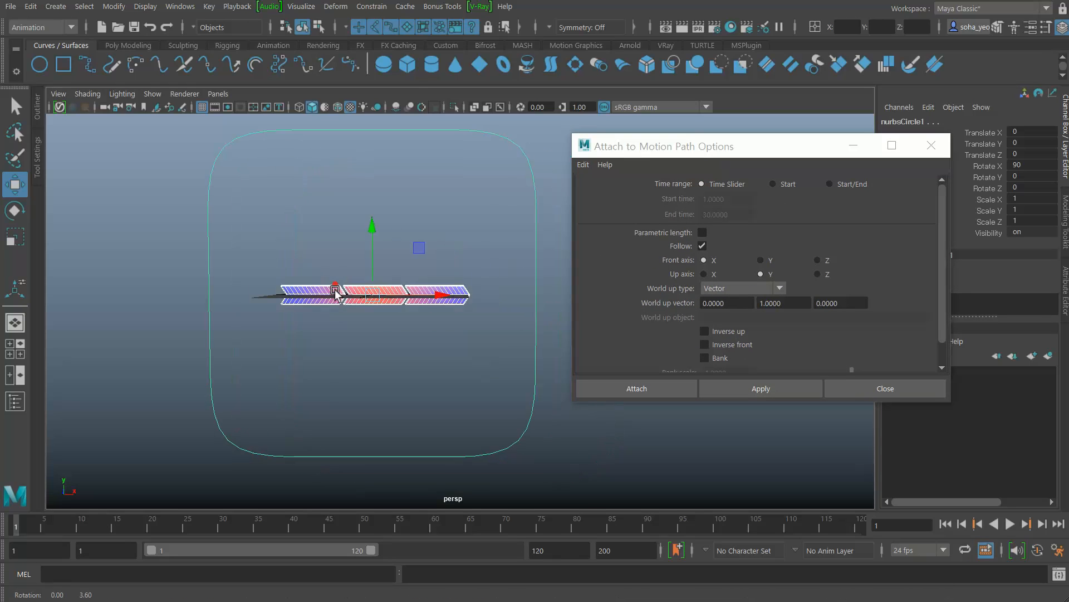
left_click(829, 184)
left_click(745, 215)
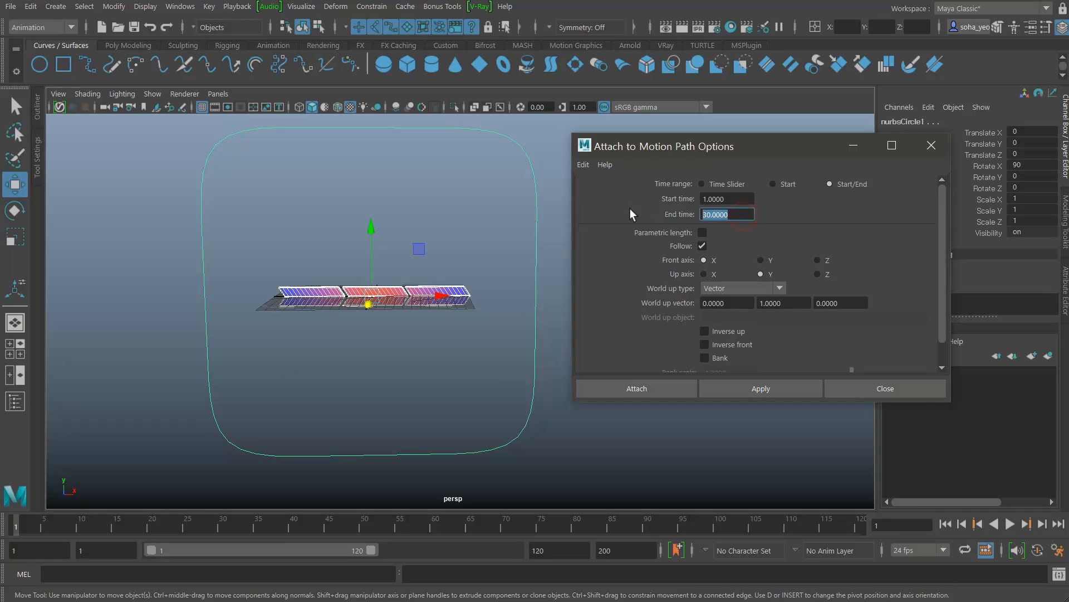
type("240")
key("Return")
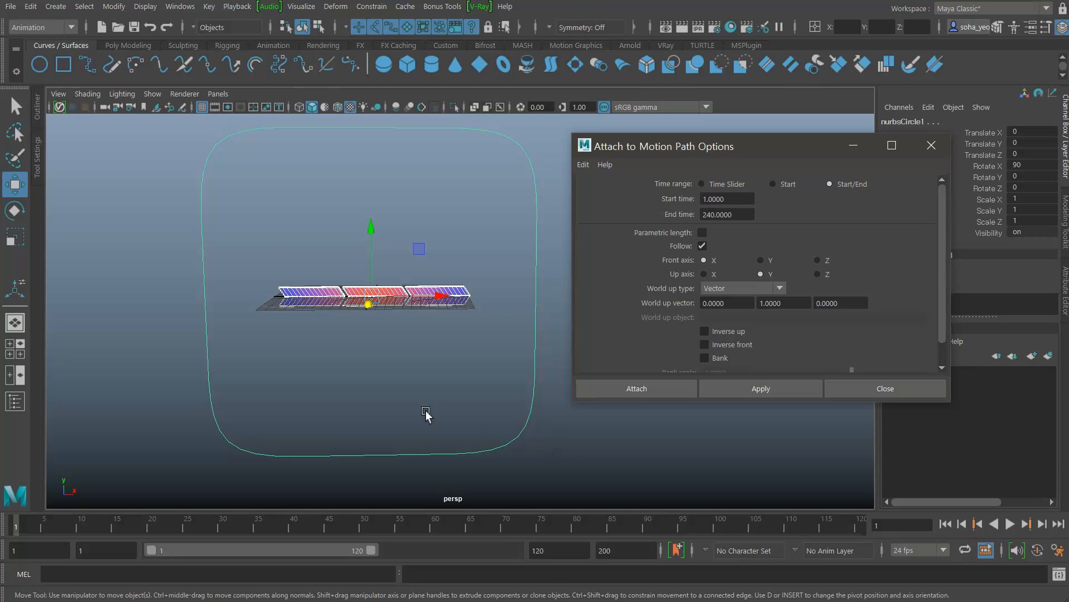
Check the arrow mesh's axes against the upright curve and set the world up vector to 0, 0, 1
left_click_drag(493, 410, 469, 309, "alt")
left_click(469, 309)
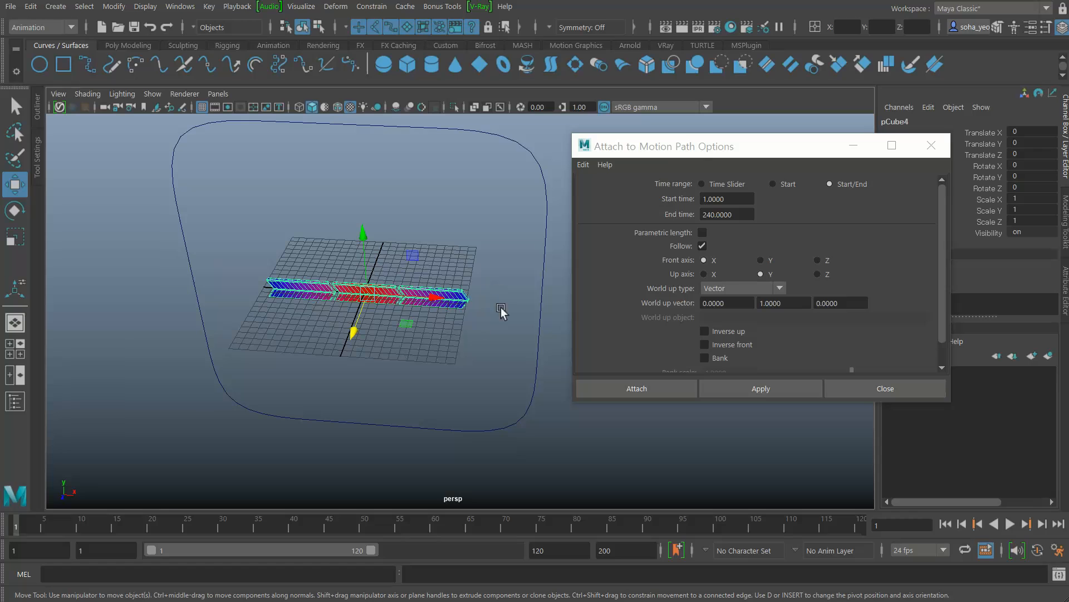
left_click(444, 343)
left_click(432, 287)
left_click_drag(469, 286, 407, 334, "alt")
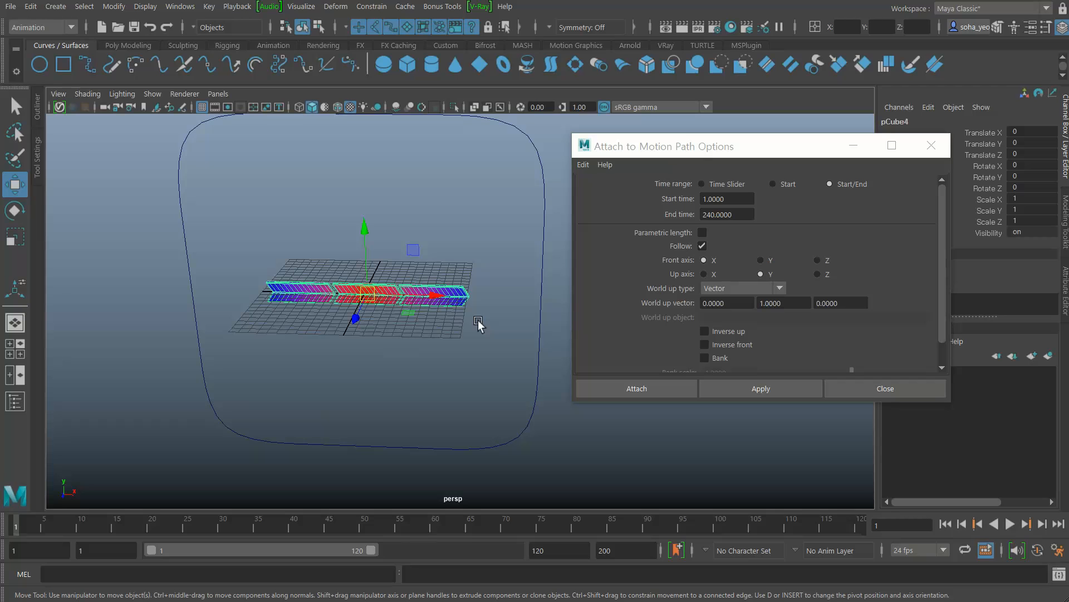
left_click_drag(478, 324, 443, 339, "alt")
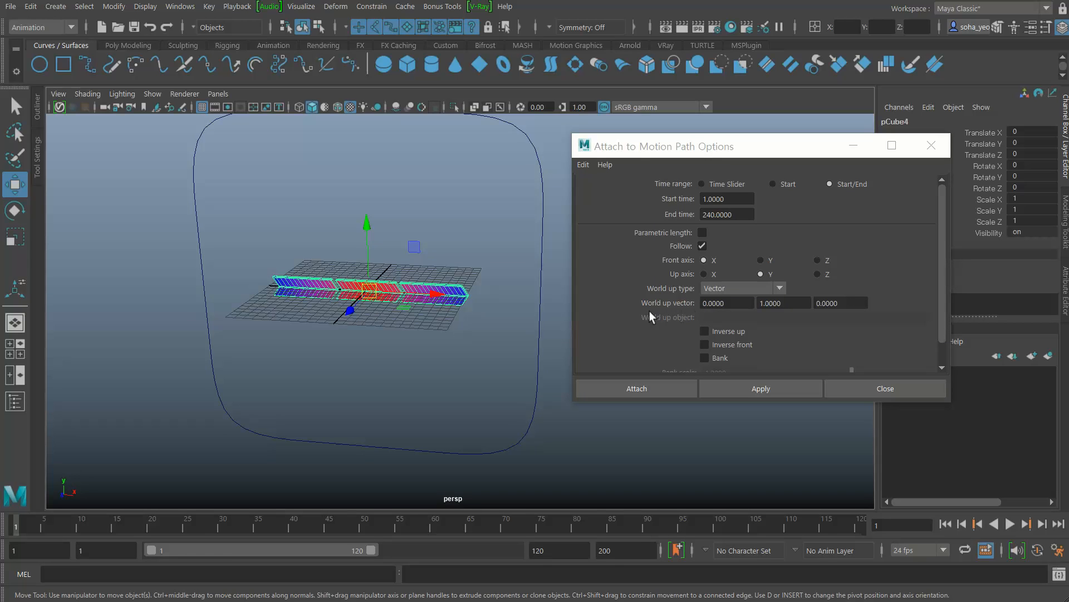
left_click(541, 283)
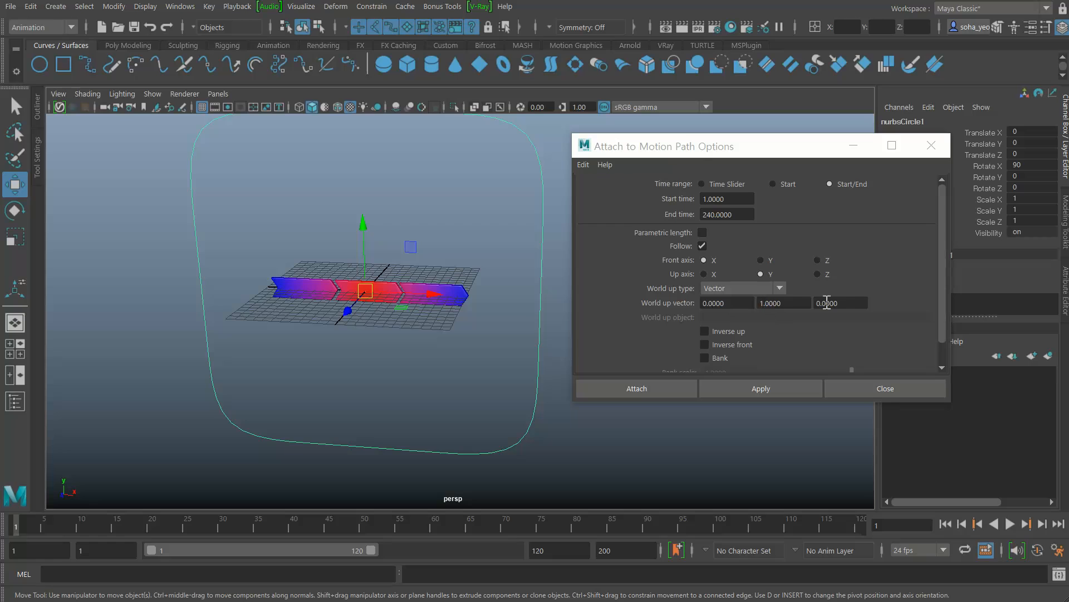
double_click(792, 303)
type("0")
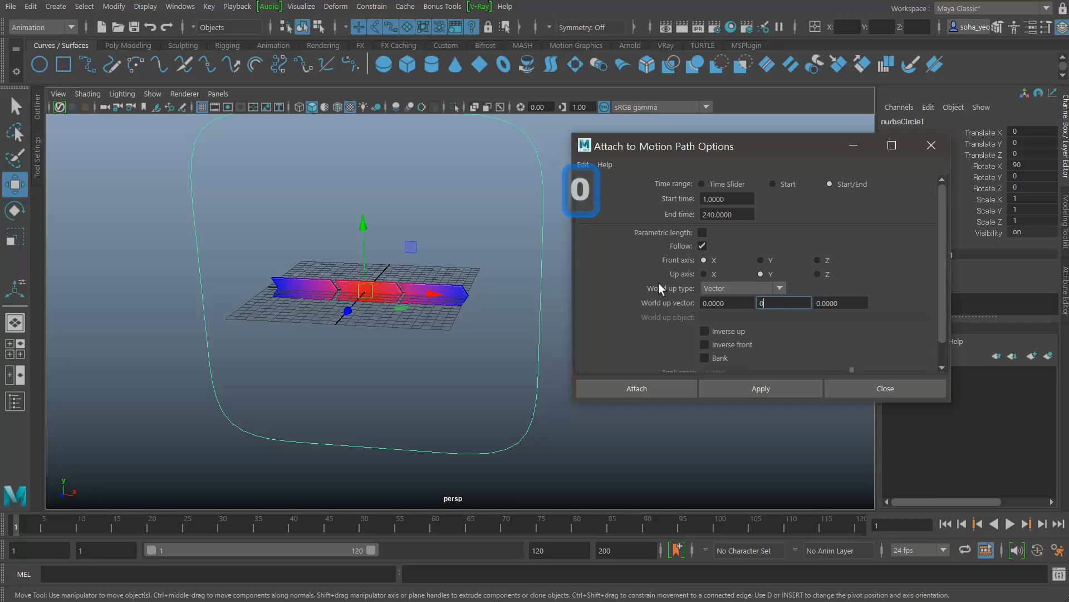
double_click(864, 308)
type("1")
key("Return")
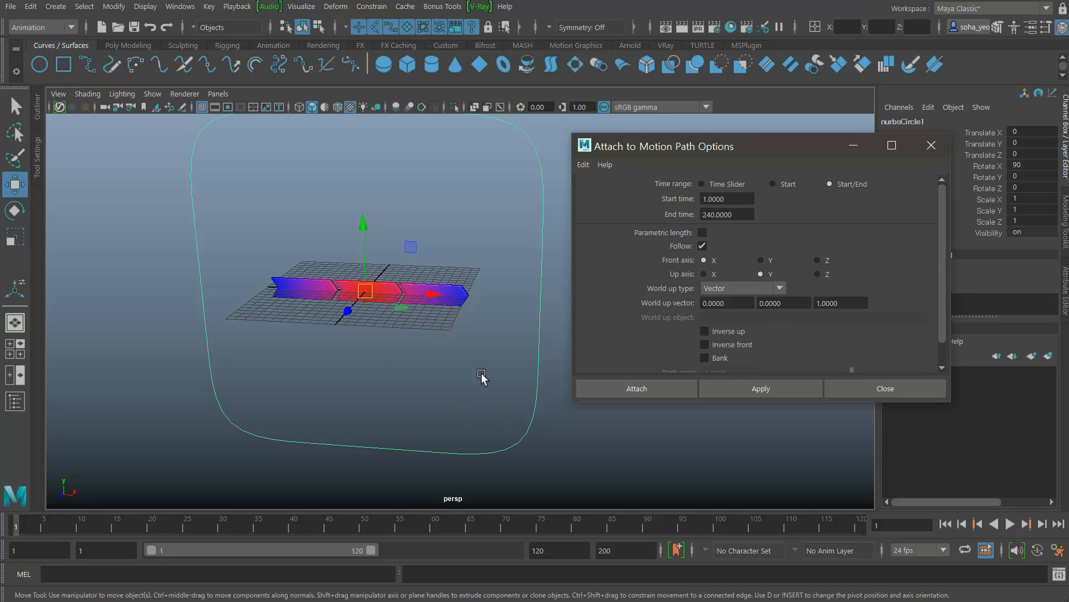
Attach the arrow mesh to the rounded square curve as its motion path and close the options dialog
left_click_drag(454, 256, 442, 147)
left_click(442, 159, "shift")
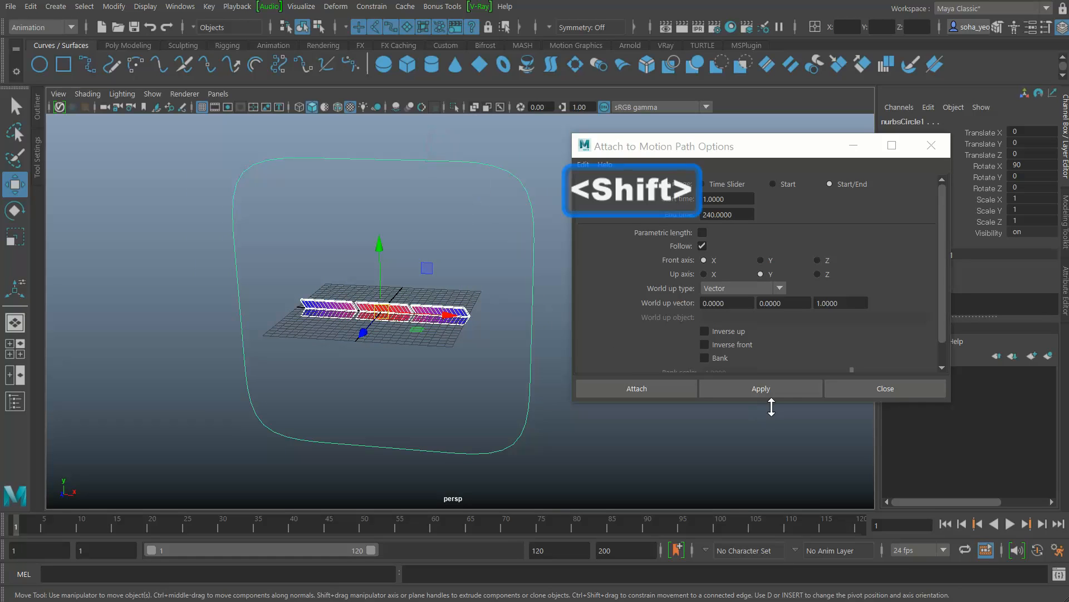
left_click(744, 388)
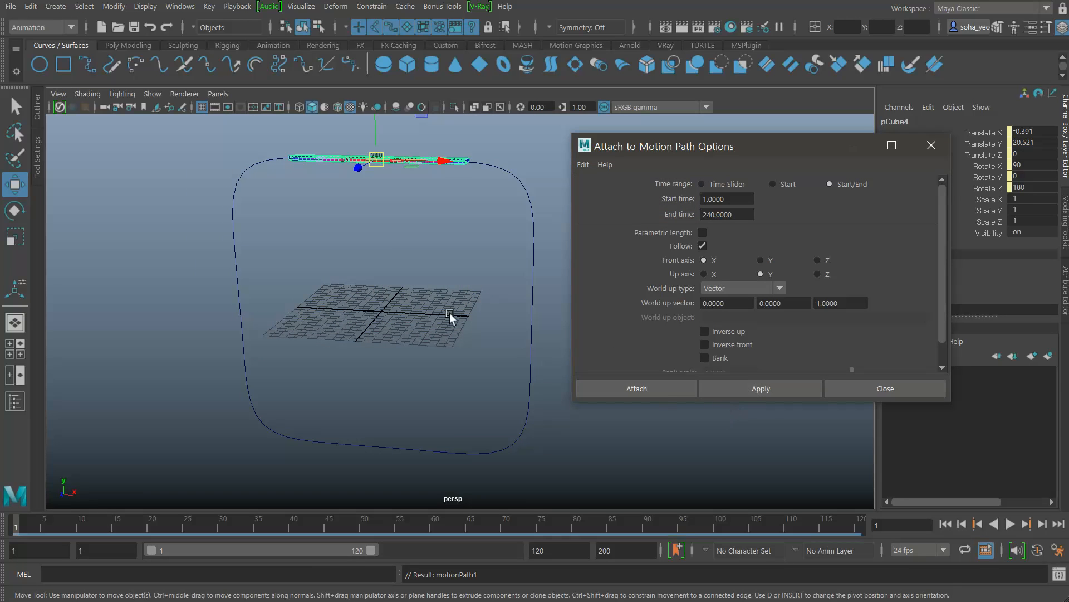
left_click(864, 384)
left_click_drag(542, 319, 403, 243, "alt")
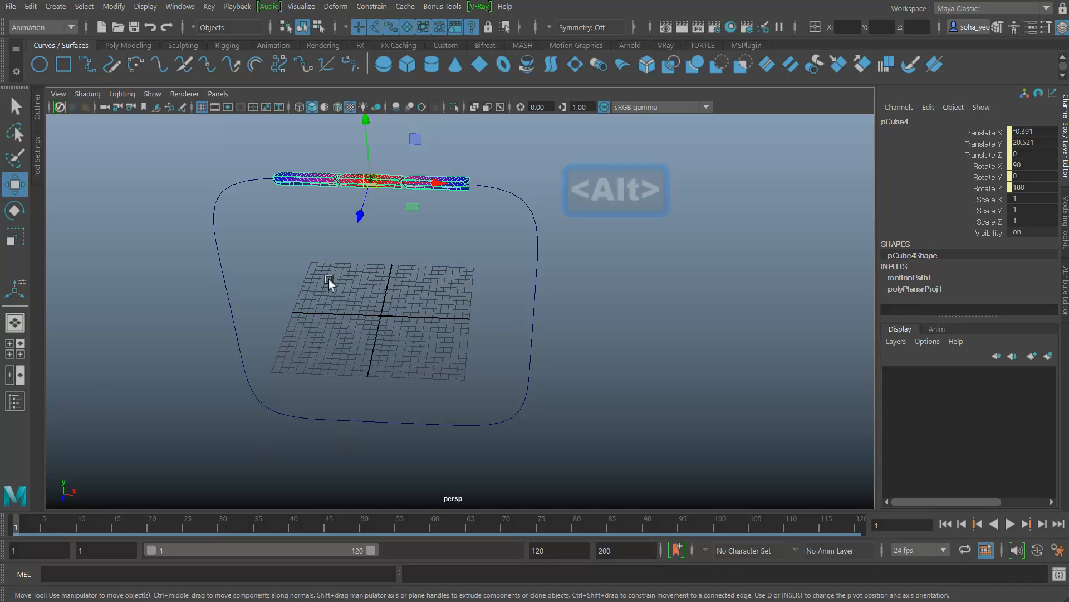
Play the animation to check the arrows' travel direction along the curve, and return to frame 1
key("alt+v")
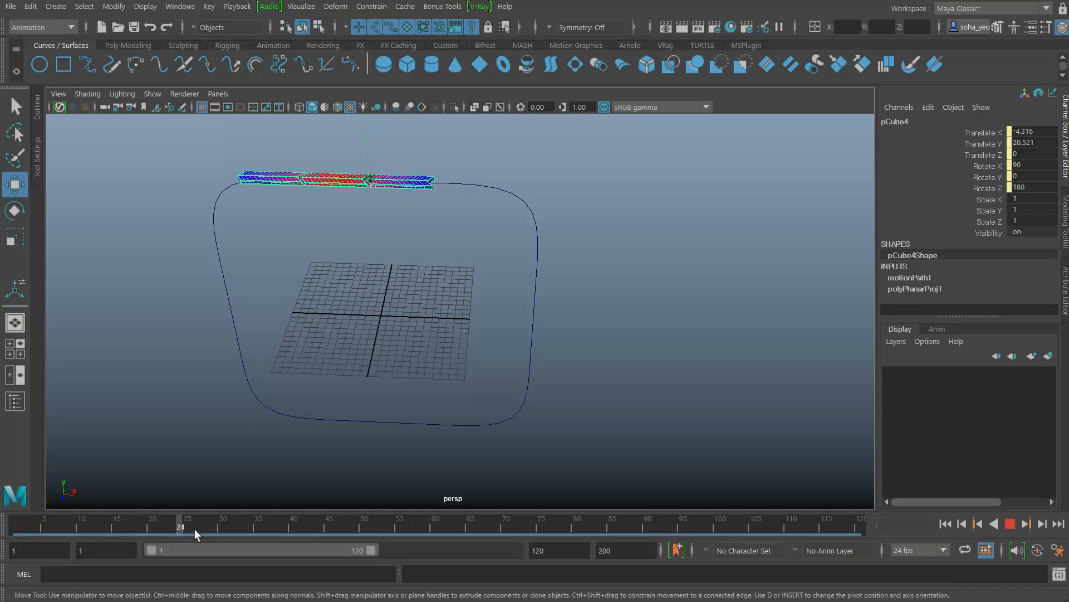
key("alt+v")
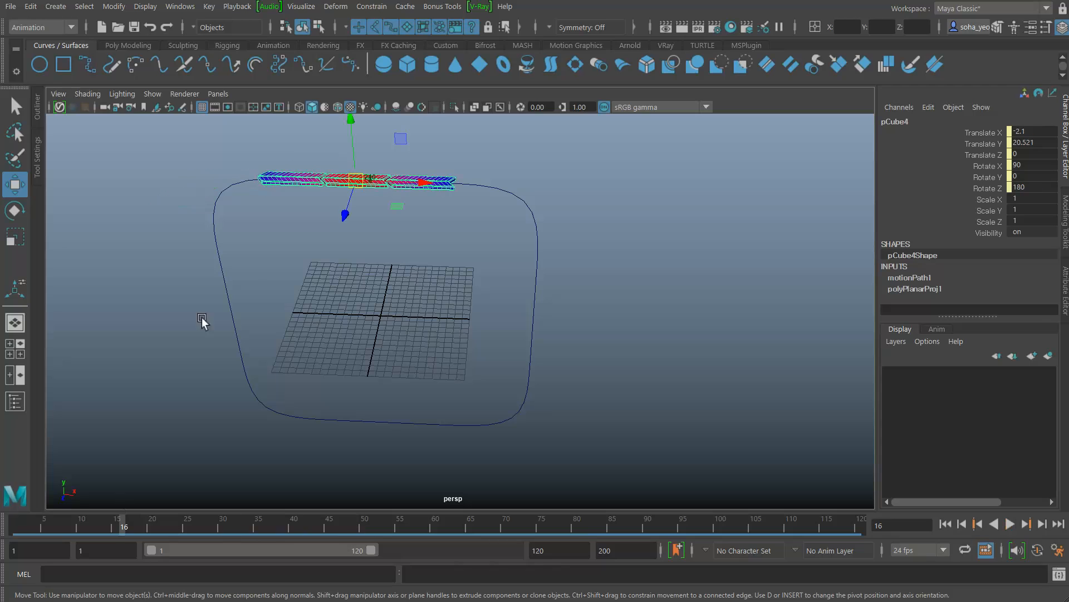
left_click_drag(216, 518, 15, 524)
key("ctrl+z")
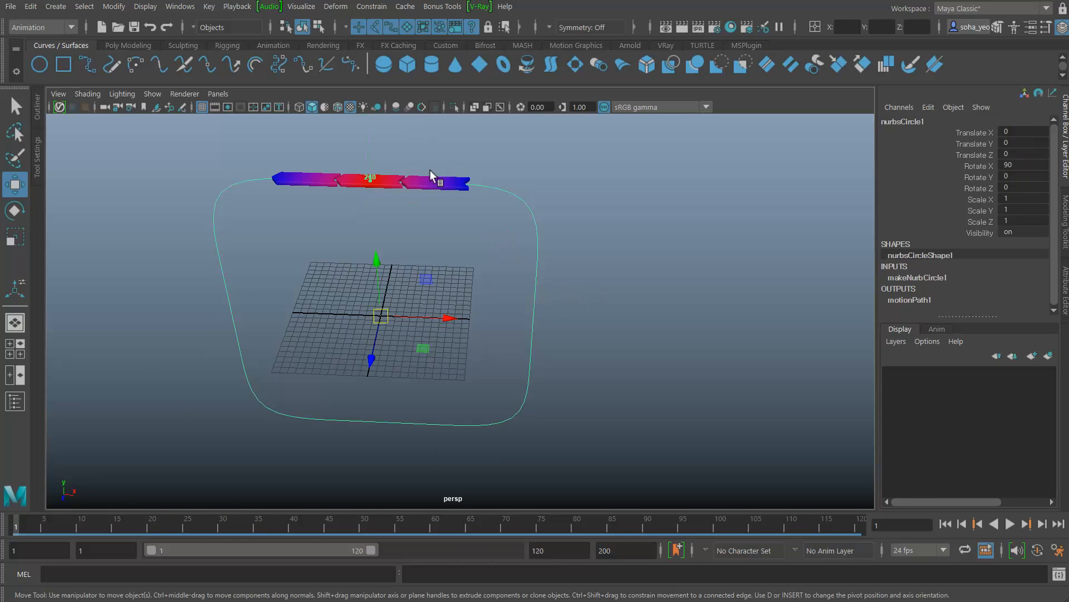
Switch to the Modeling menu set, reverse the selected circle's curve direction and play the animation to check it
left_click(41, 32)
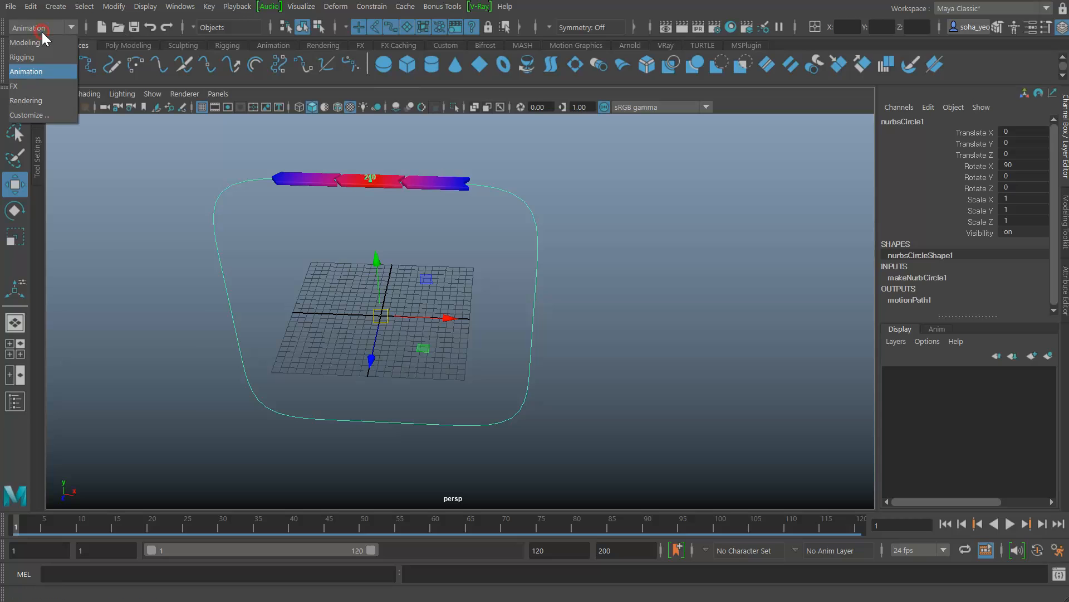
left_click(45, 46)
left_click(377, 7)
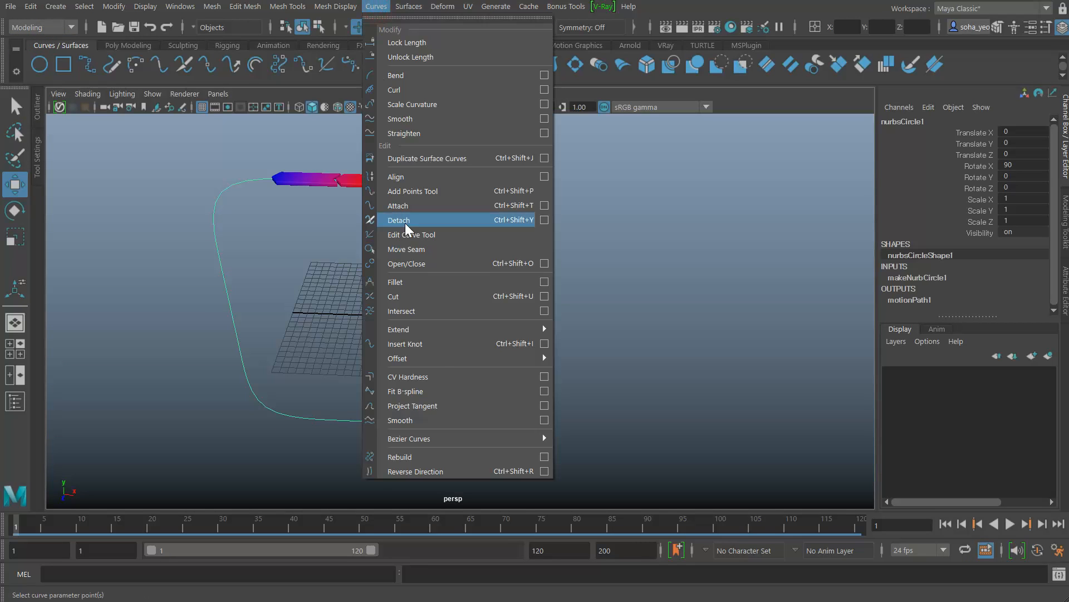
left_click(417, 472)
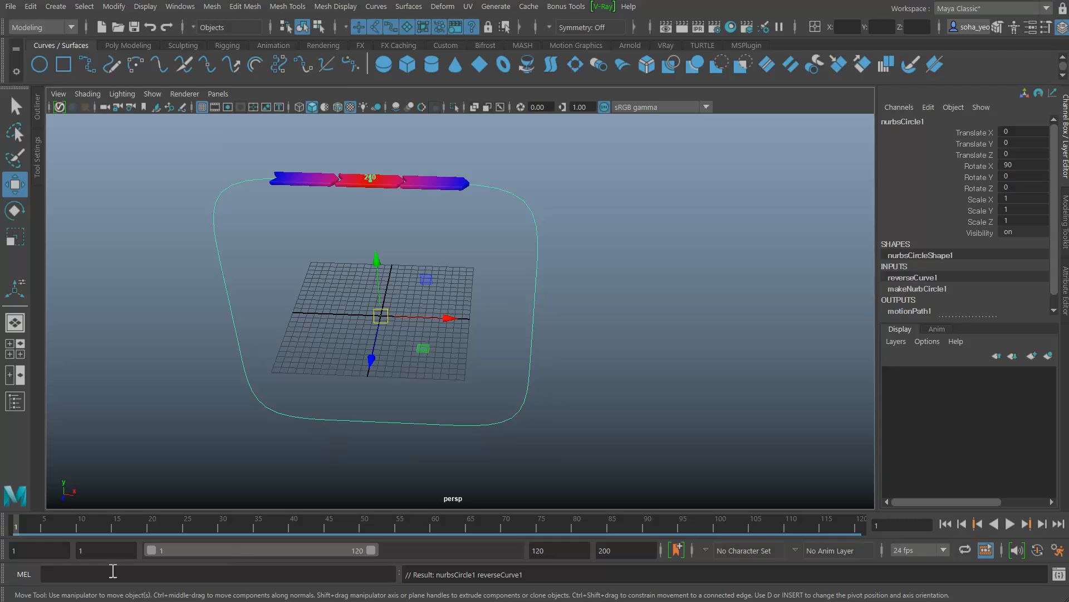
key("alt+v")
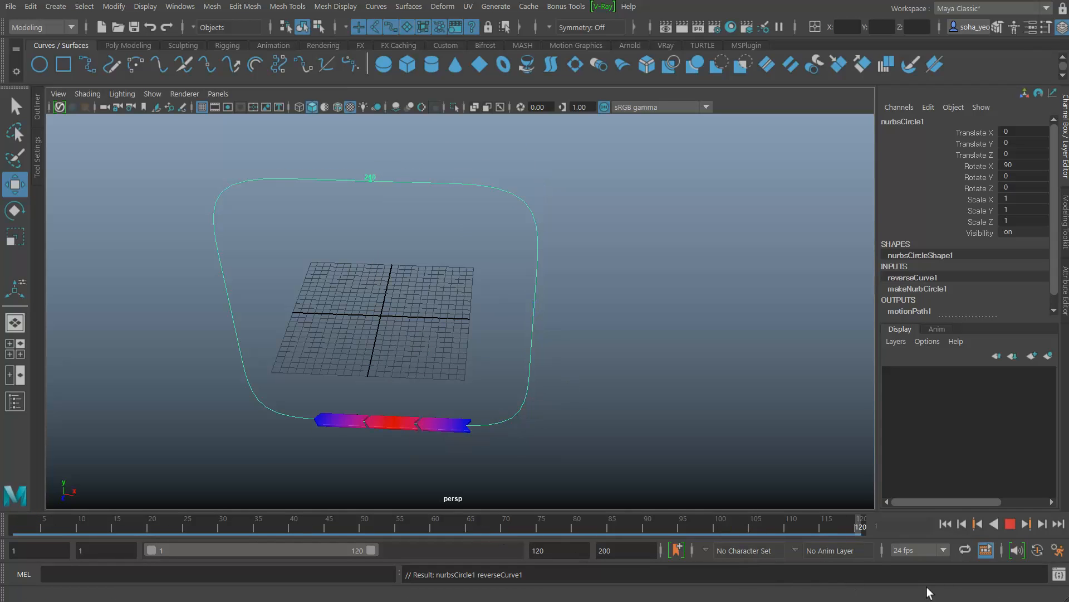
key("alt+v")
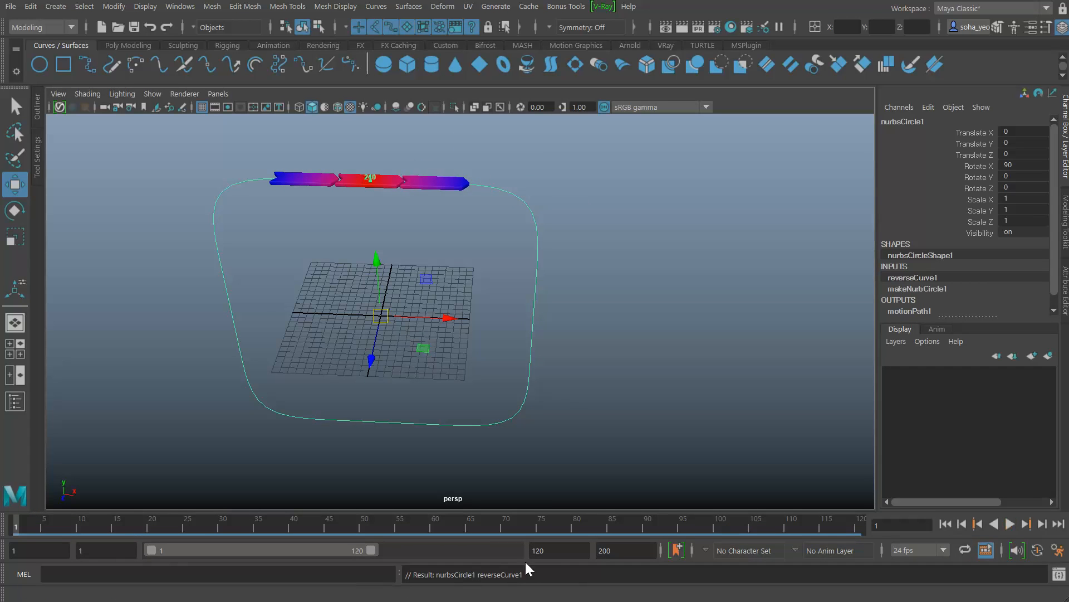
Set the playback range's end to frame 240, play the animation to check the slower travel, and scrub back to frame 2
left_click(556, 553)
type("240")
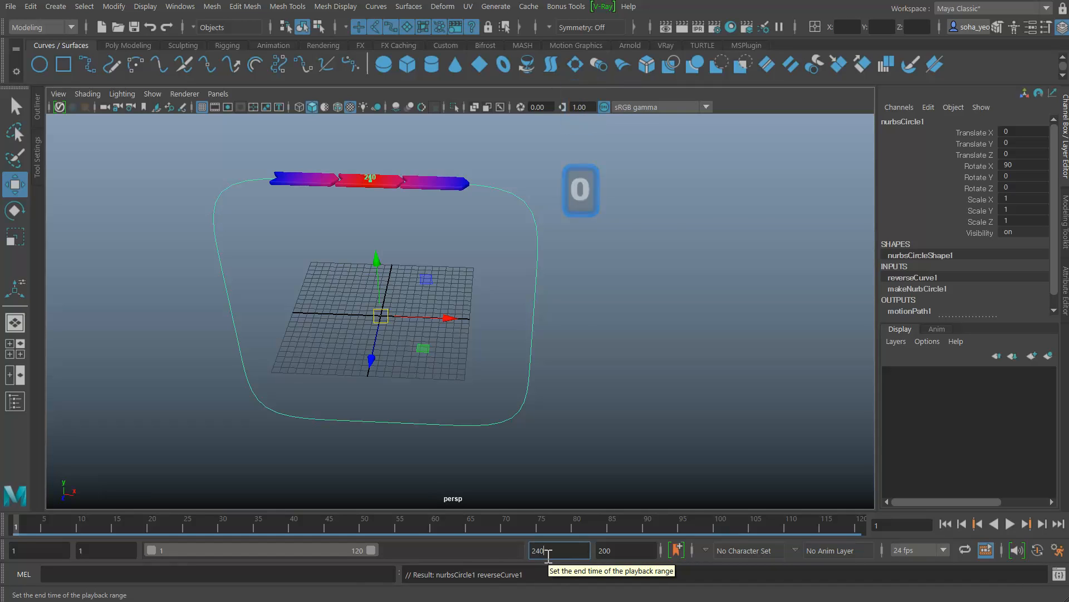
key("Return")
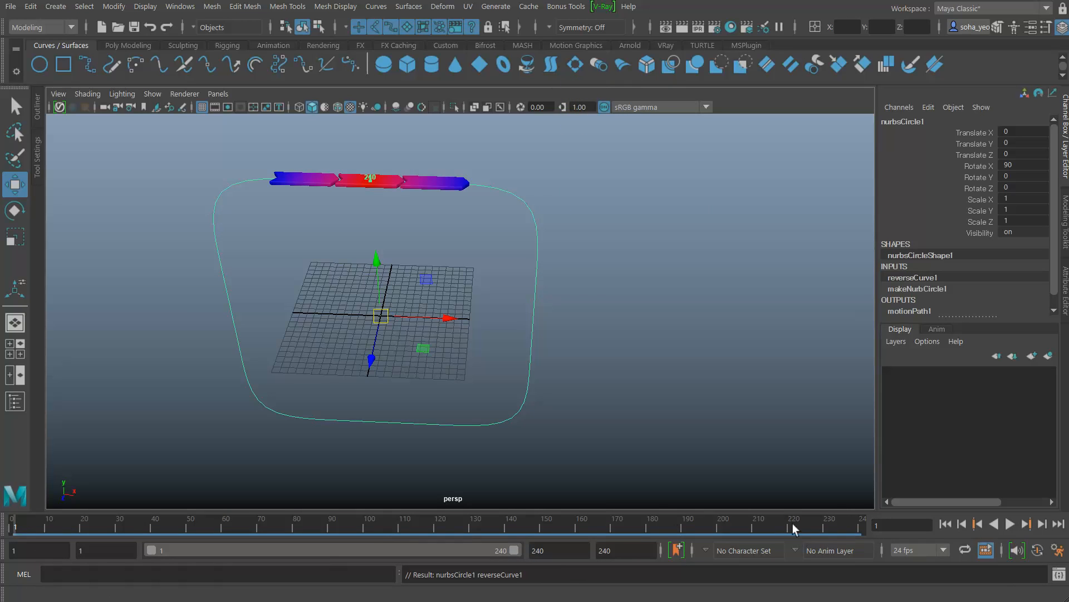
key("alt+v")
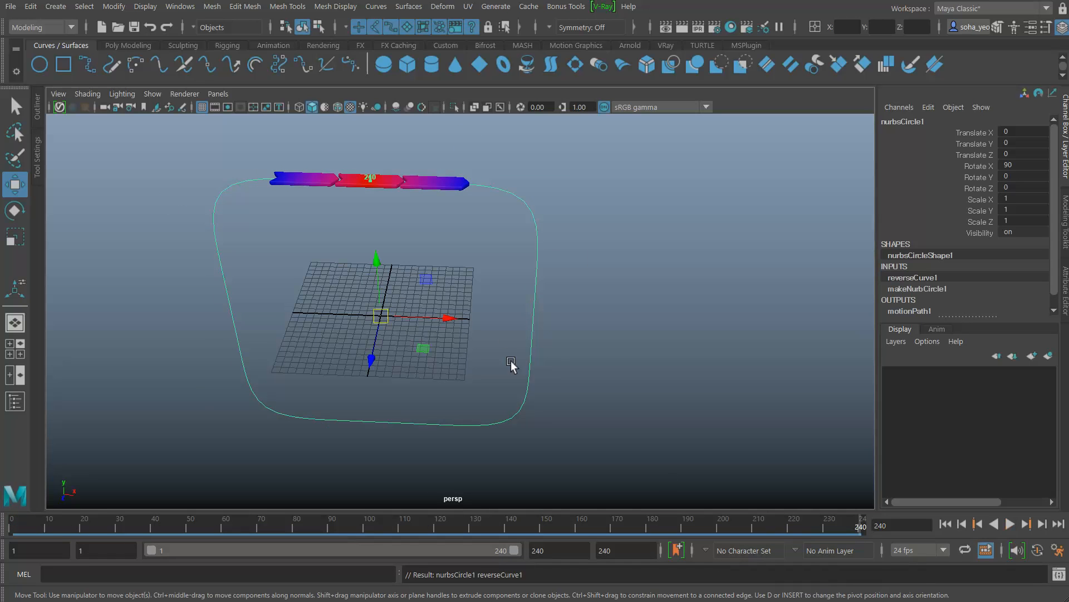
left_click_drag(484, 274, 464, 247, "alt")
left_click(201, 526)
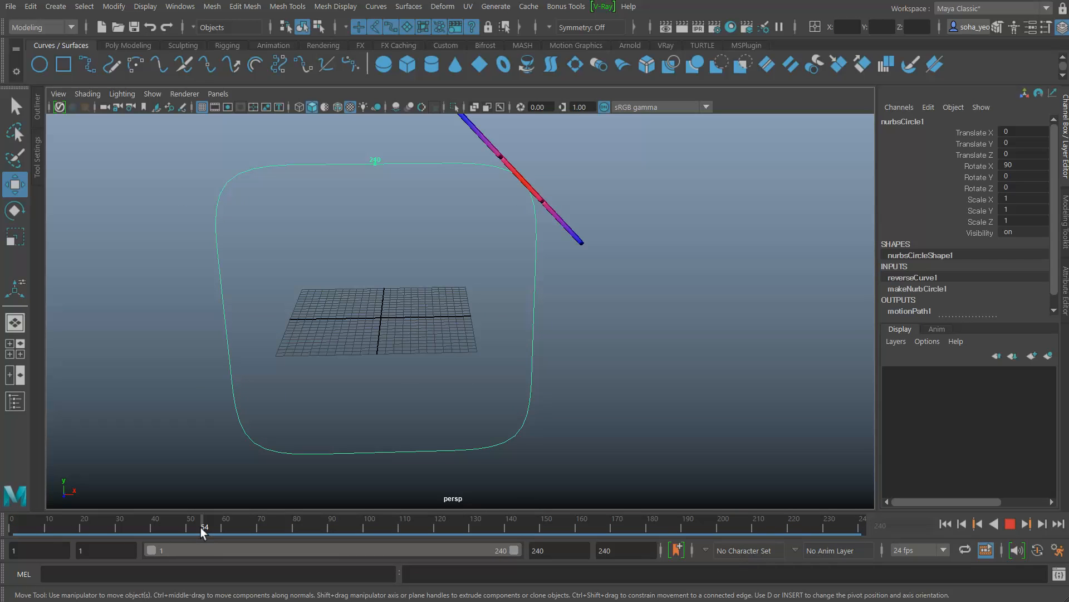
mouse_move(201, 527)
left_mouse_down()
mouse_move(142, 523)
mouse_move(254, 535)
mouse_move(19, 521)
left_mouse_up()
Switch to the Animation menu set, open the Flow Path Object options for the arrow mesh and reset them to defaults
left_click(421, 167)
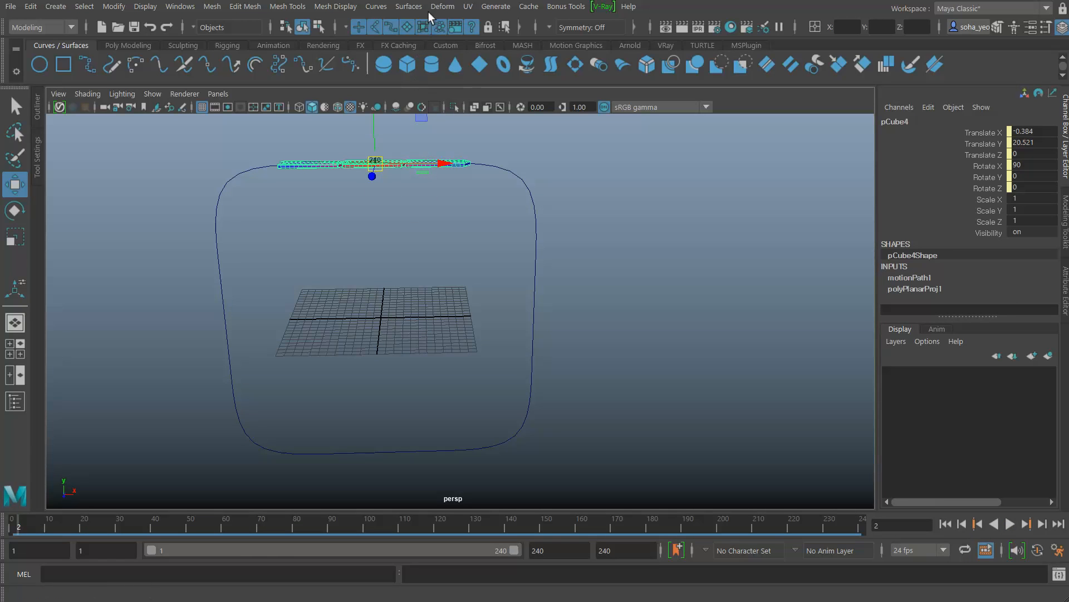
left_click(48, 27)
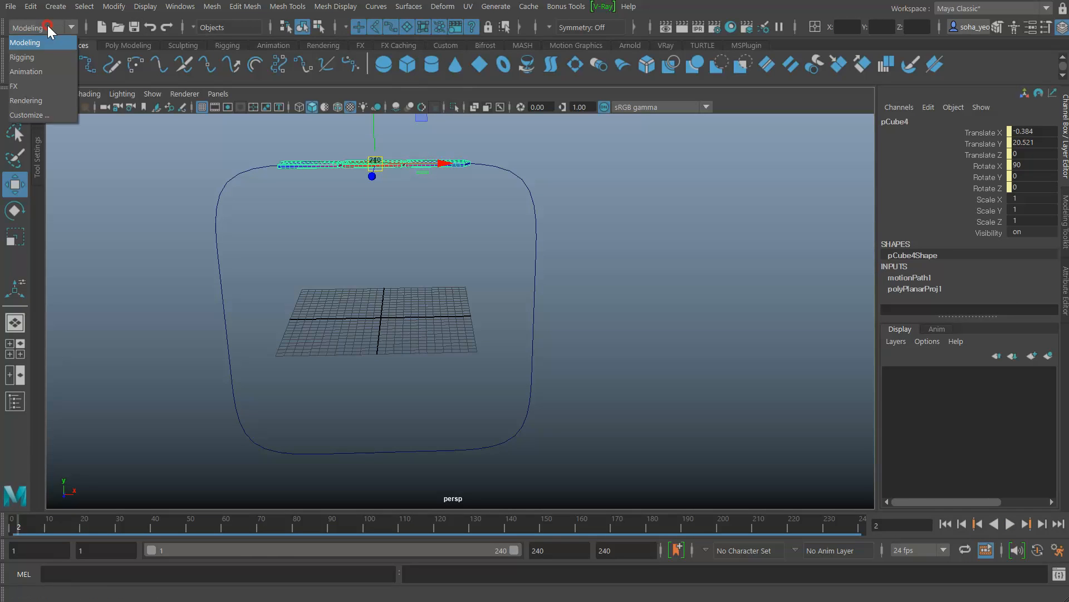
left_click(33, 71)
left_click(371, 7)
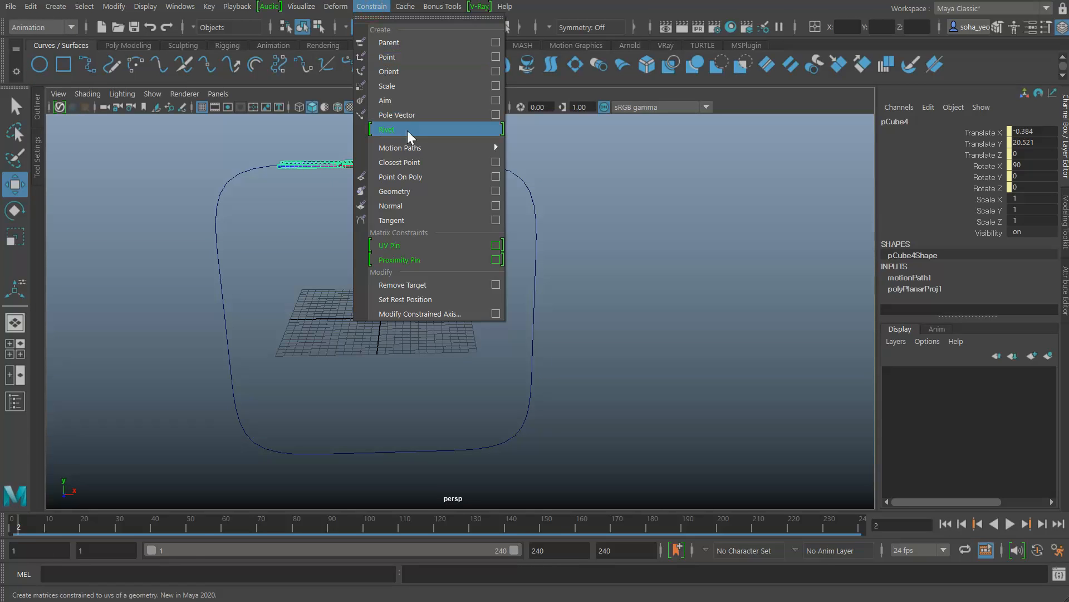
mouse_move(409, 149)
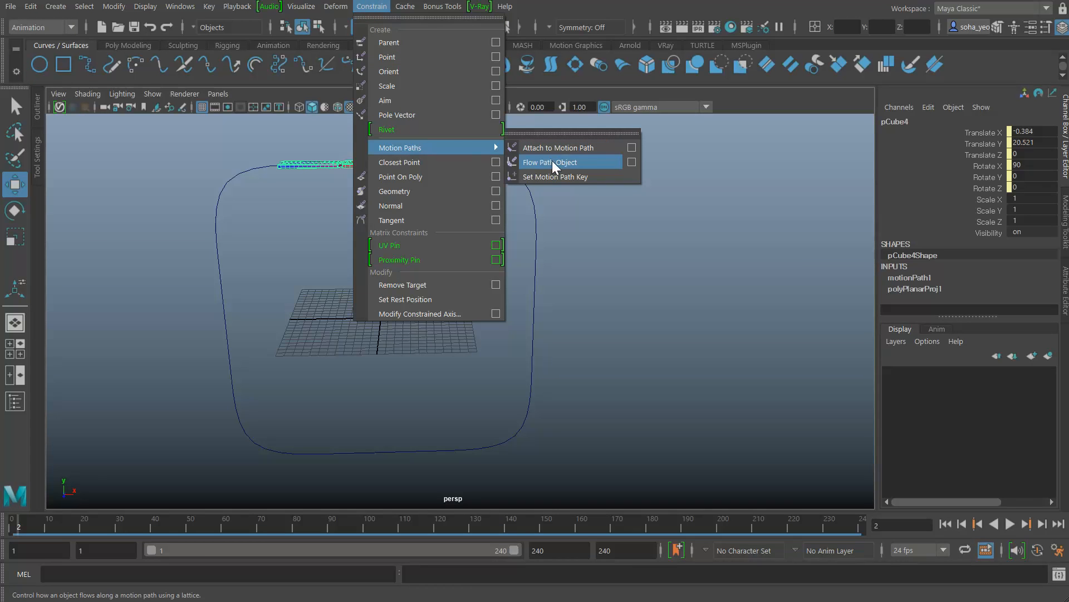
left_click(631, 163)
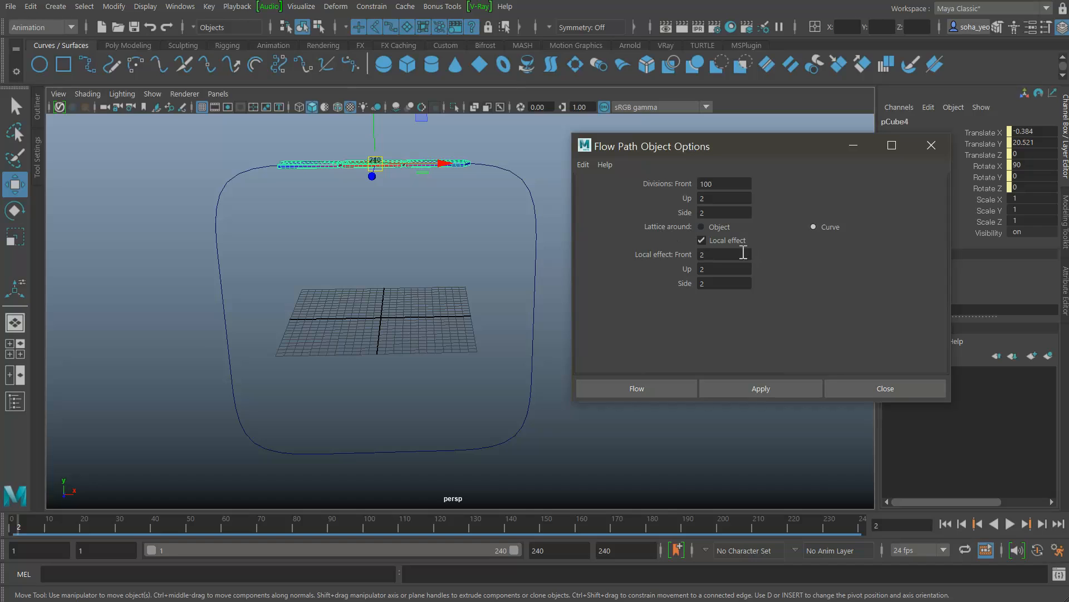
left_click(583, 164)
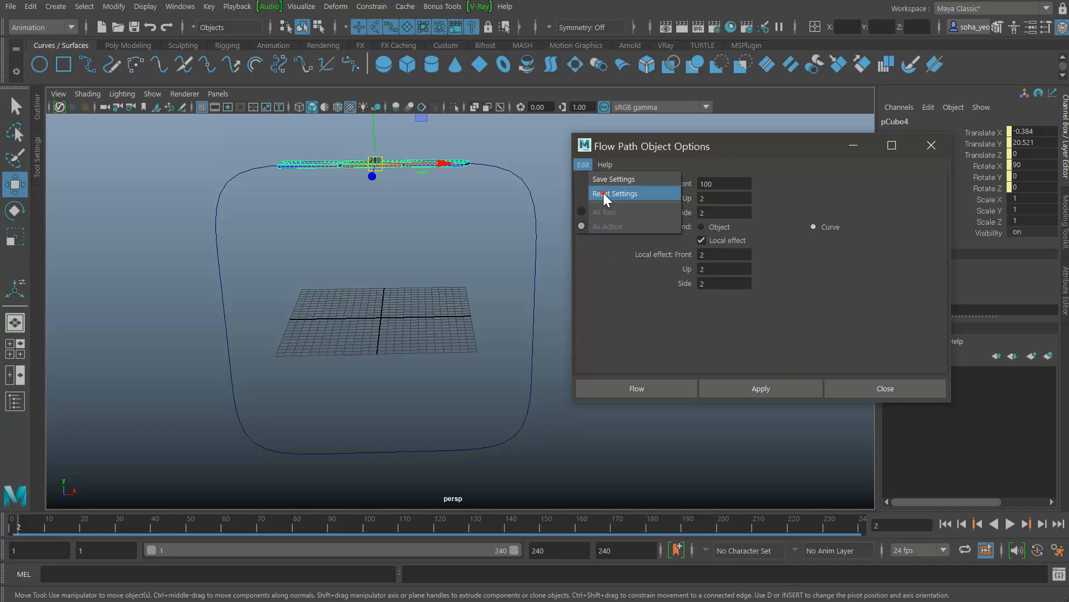
left_click(603, 191)
Create a Flow Path Object lattice for the arrow mesh around the curve, with 100 front divisions
left_click_drag(464, 277, 471, 227, "alt")
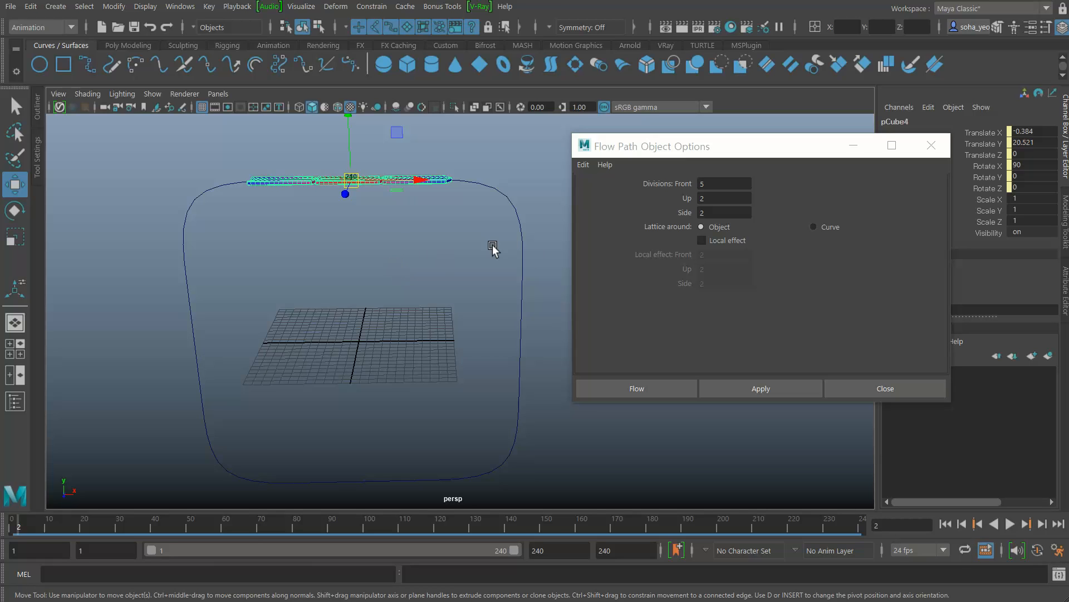
left_click_drag(487, 254, 441, 262, "alt")
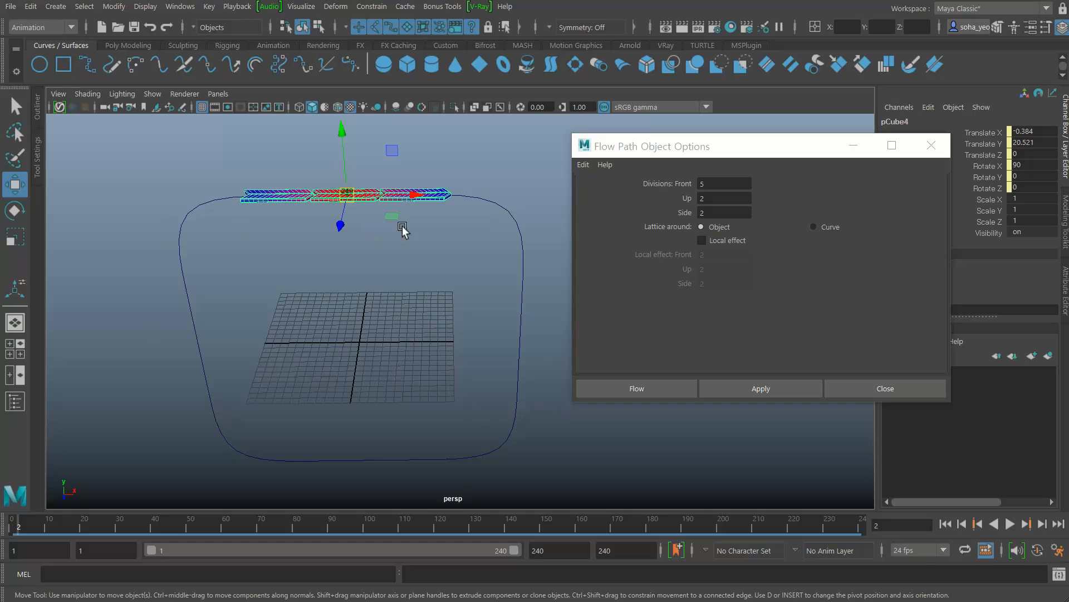
left_click(814, 227)
double_click(724, 185)
type("100")
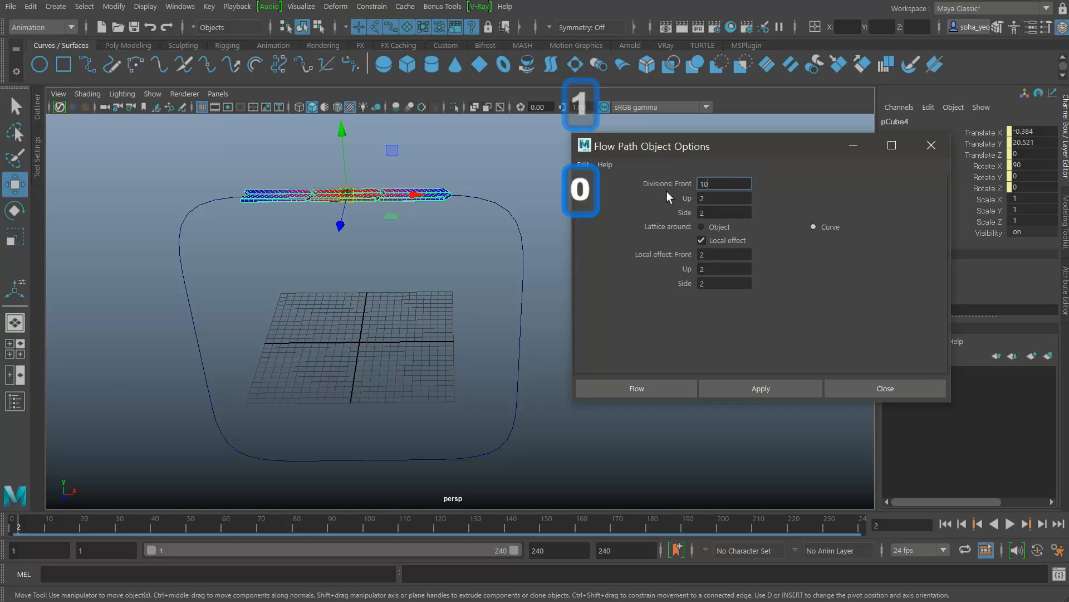
left_click(653, 385)
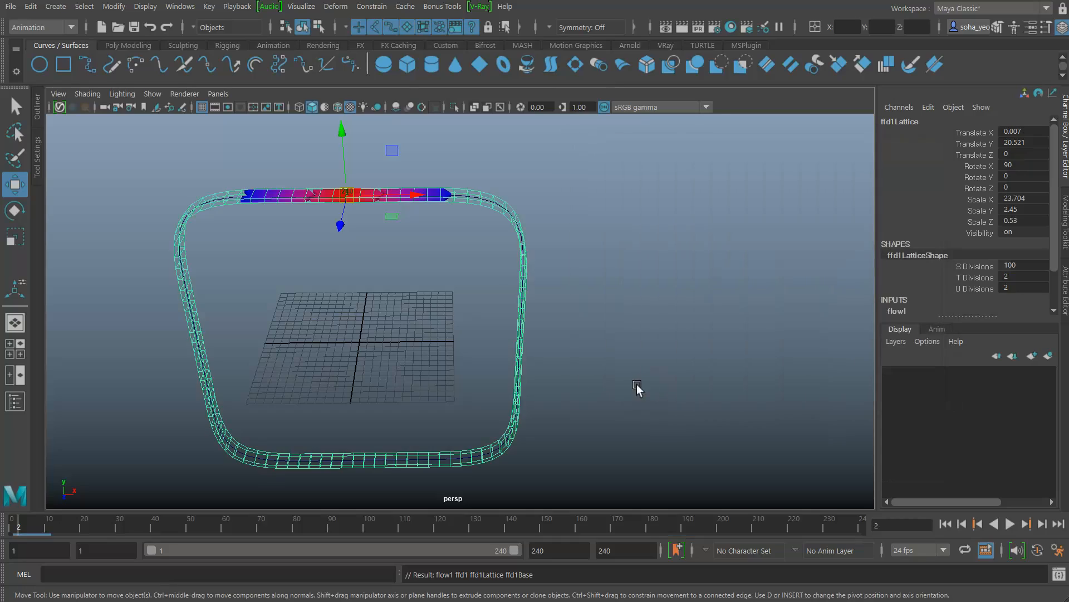
Play the animation to check how the arrows move through the lattice, and clear the selection
mouse_move(501, 291)
left_mouse_down("alt")
mouse_move(419, 259)
mouse_move(494, 267)
mouse_move(501, 284)
left_mouse_up("alt")
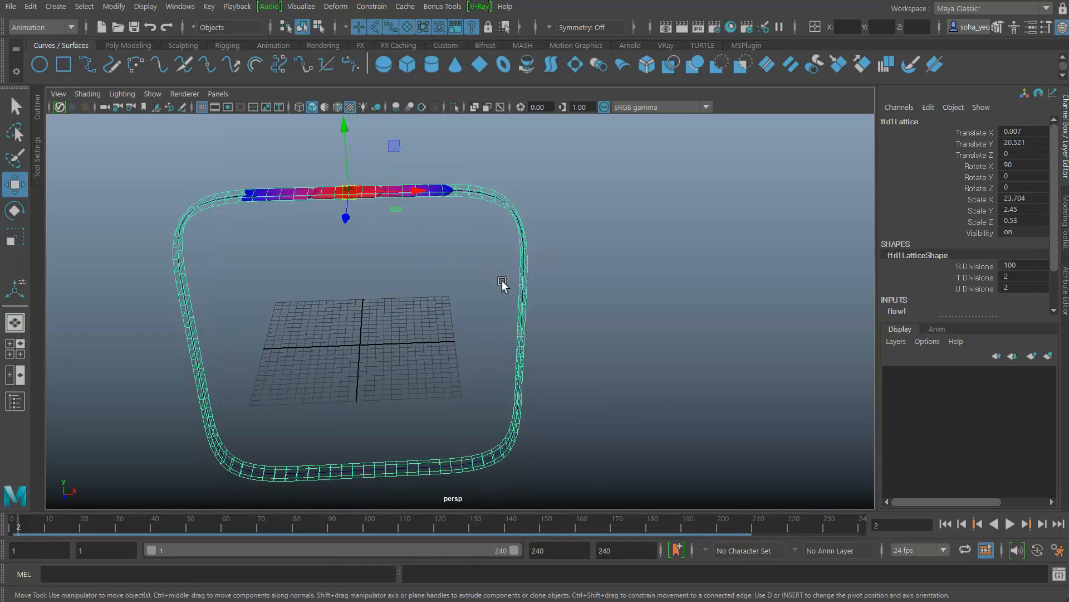
left_click_drag(517, 411, 462, 395, "alt")
left_click_drag(494, 395, 414, 429, "alt")
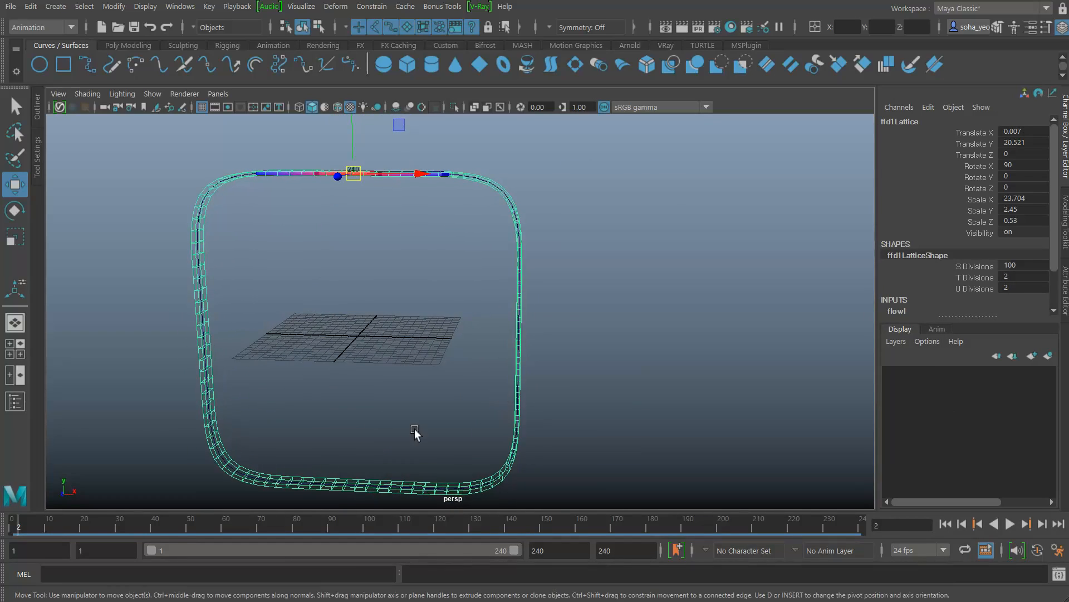
key("alt+v")
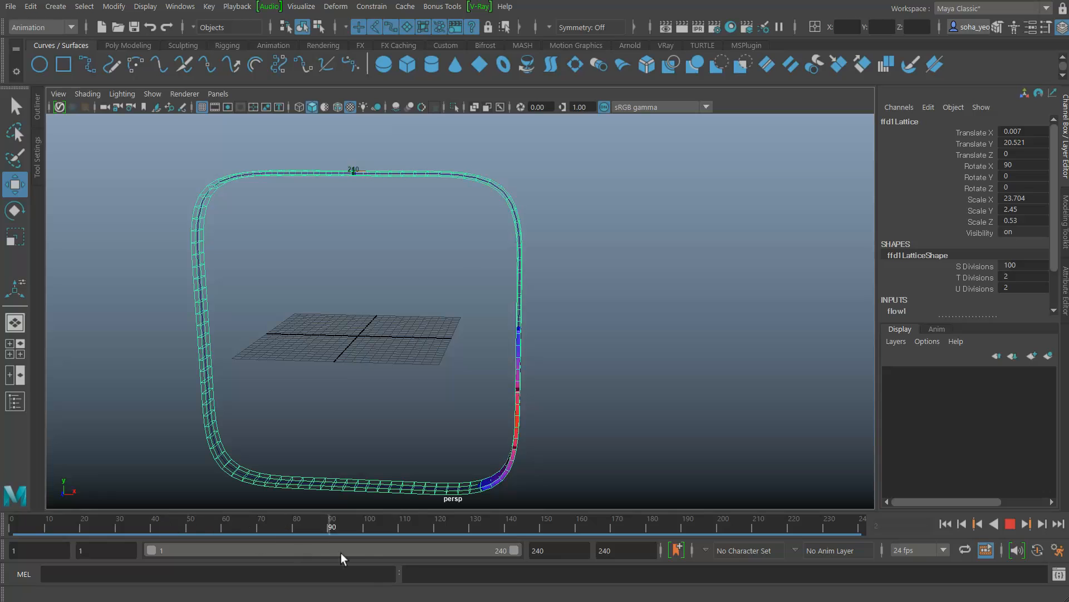
key("alt+v")
left_click(391, 378)
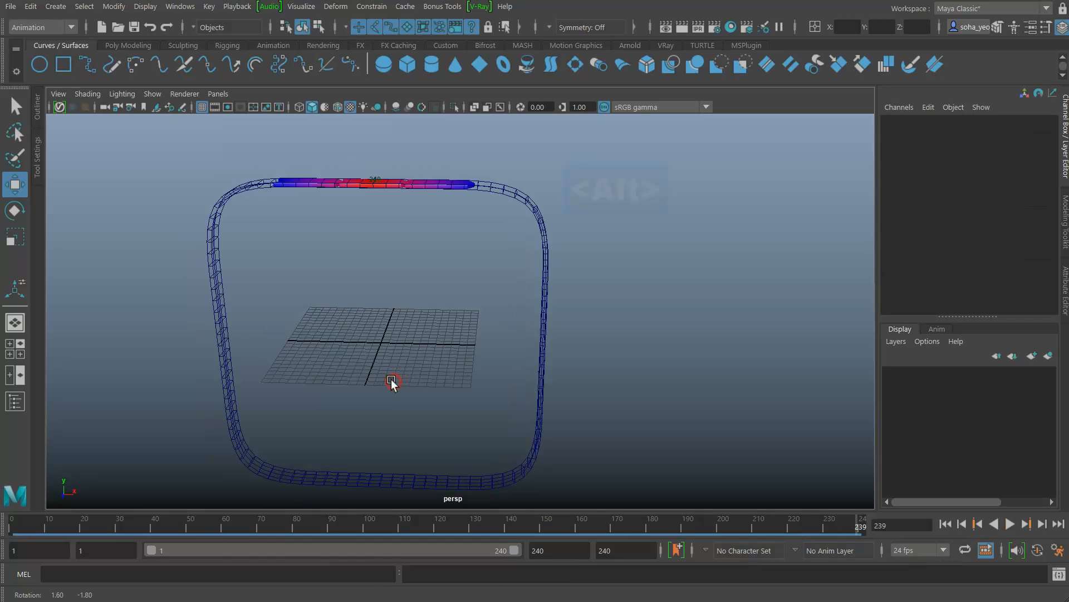
Select the arrow mesh, play it through the rounded corner to check its bending, and return to frame 1
left_click_drag(391, 378, 436, 236, "alt")
left_click(442, 193)
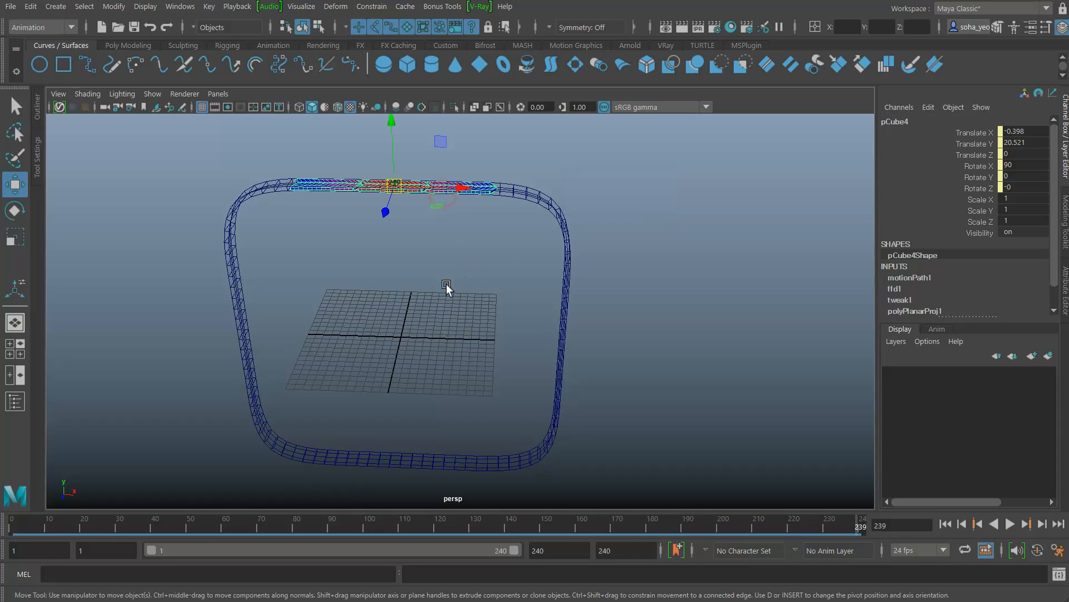
left_click_drag(442, 193, 445, 315, "alt")
right_click_drag(444, 315, 346, 273, "alt")
left_click_drag(554, 285, 491, 250, "alt")
key("alt+v")
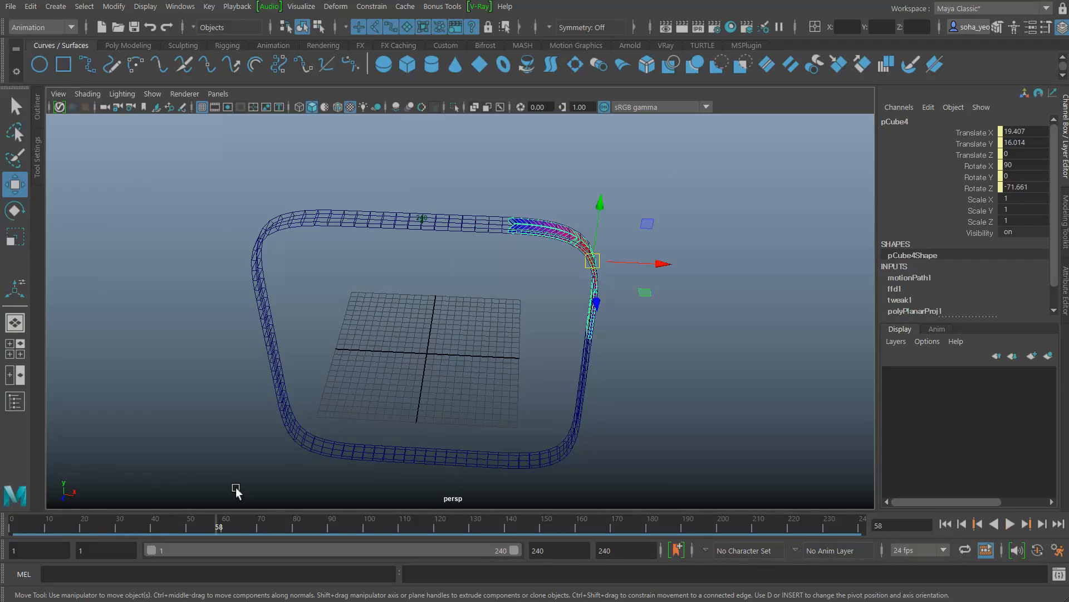
key("alt+v")
left_click_drag(234, 489, 513, 311, "alt")
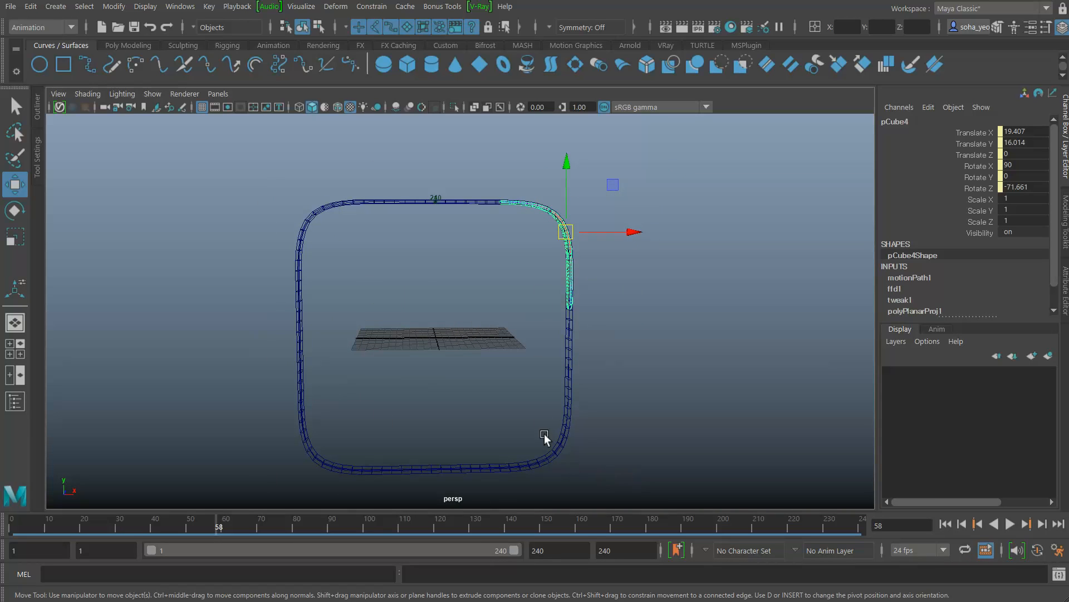
left_click_drag(544, 437, 363, 466, "alt")
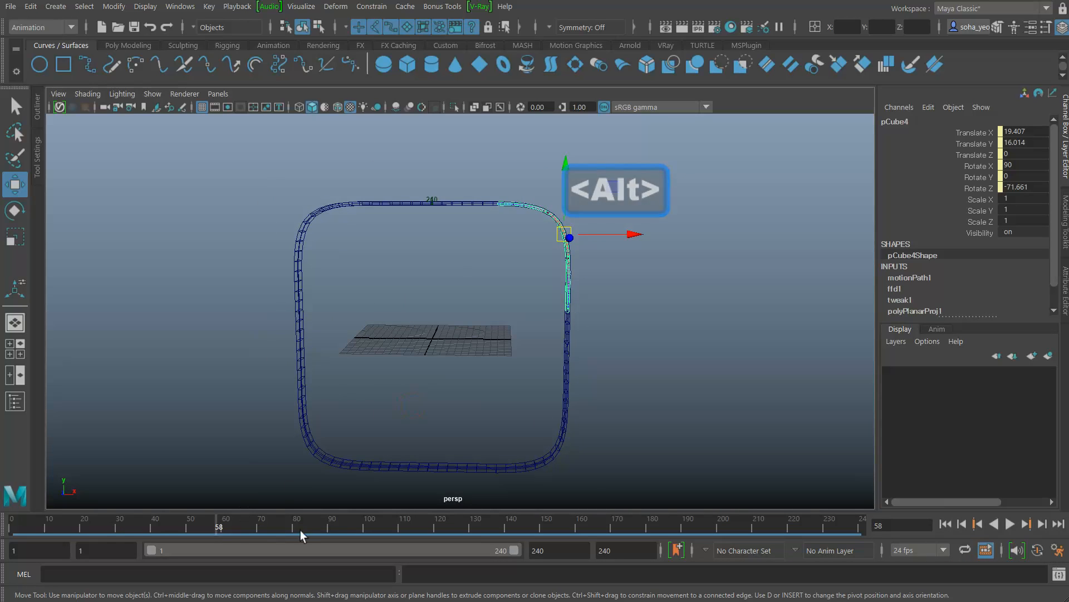
key("alt+shift+v")
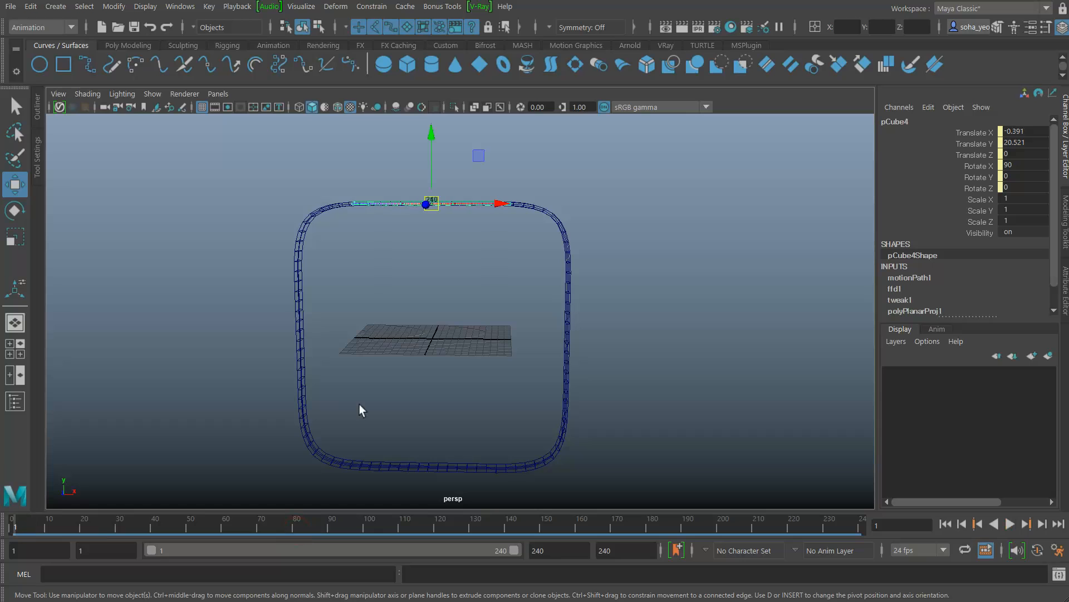
left_click_drag(360, 405, 475, 208, "alt")
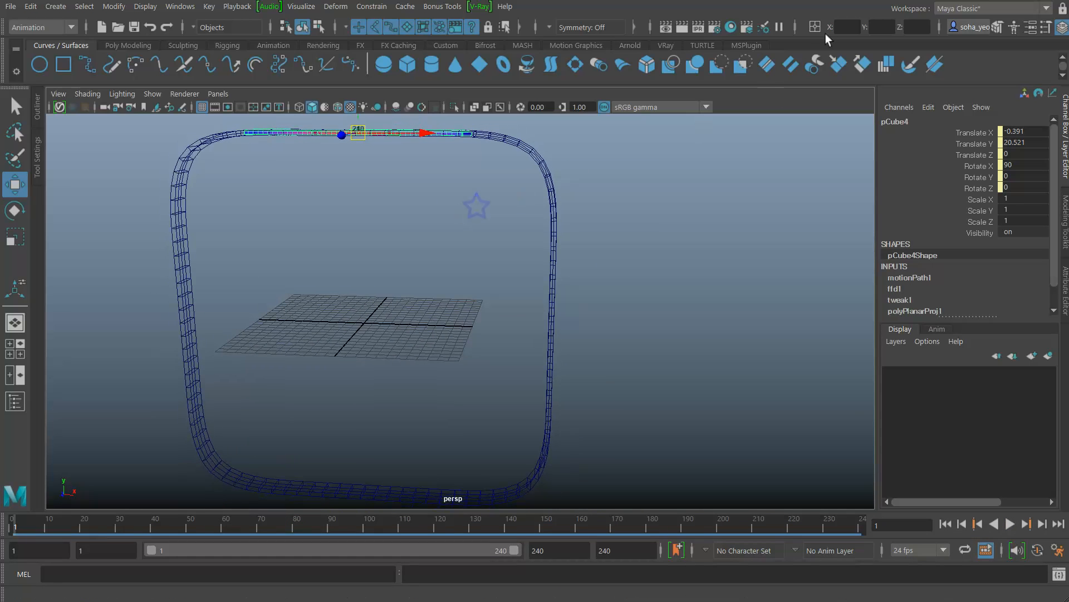
Open the Hypershade, dock its material Browser above the node work area and fit the window beside the curve
left_click(729, 27)
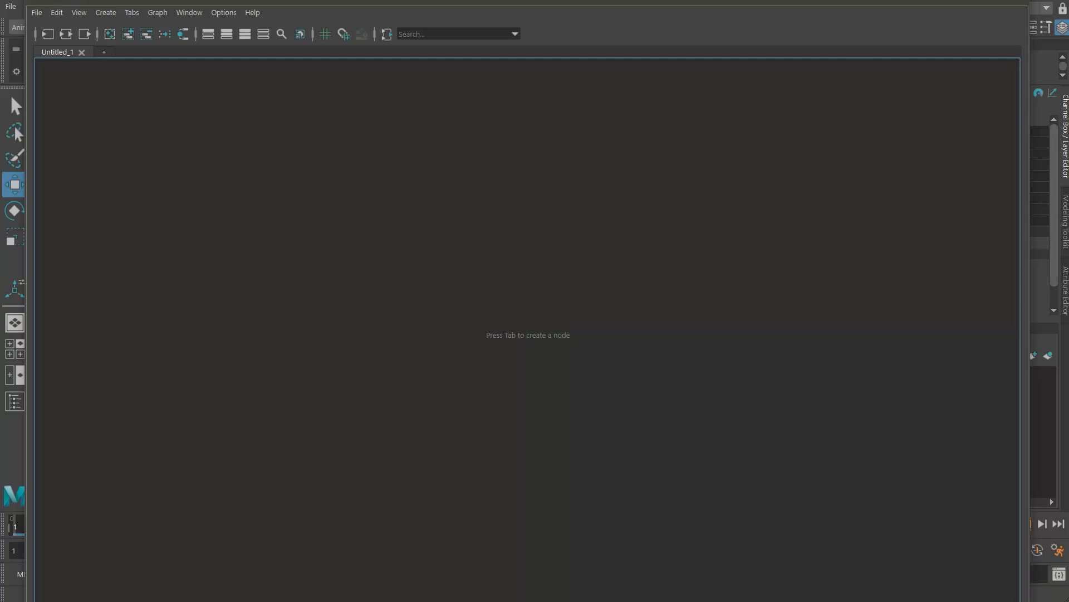
left_click_drag(26, 4, 422, 199)
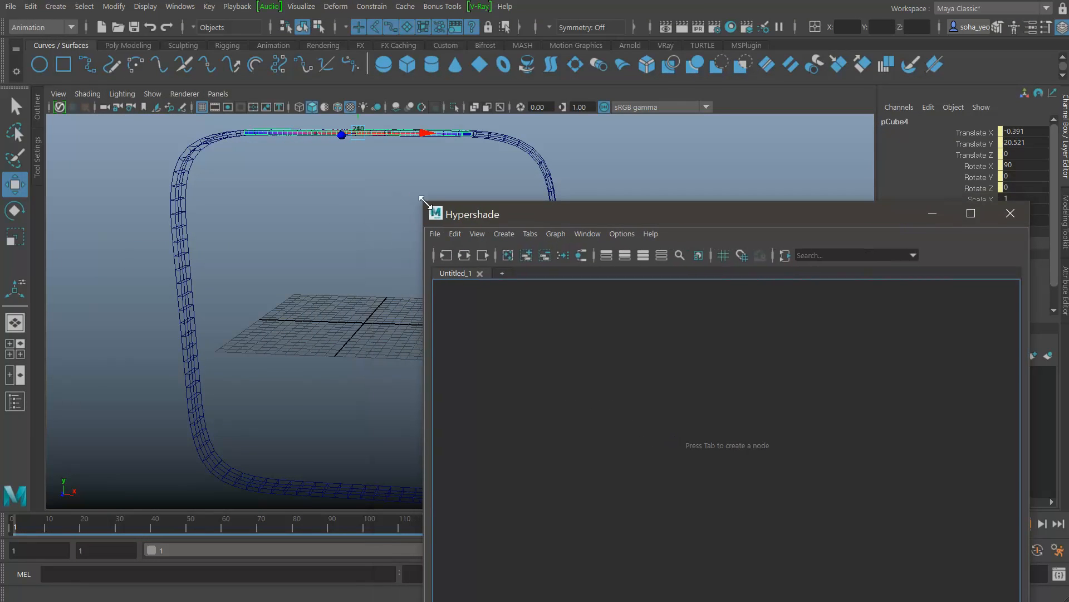
left_click(595, 236)
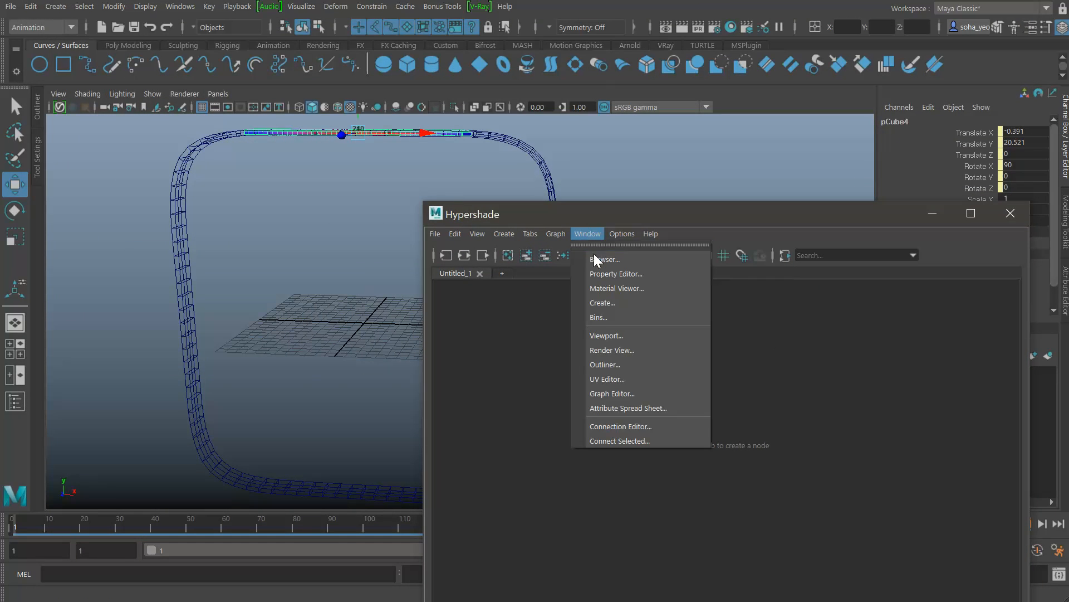
left_click(604, 260)
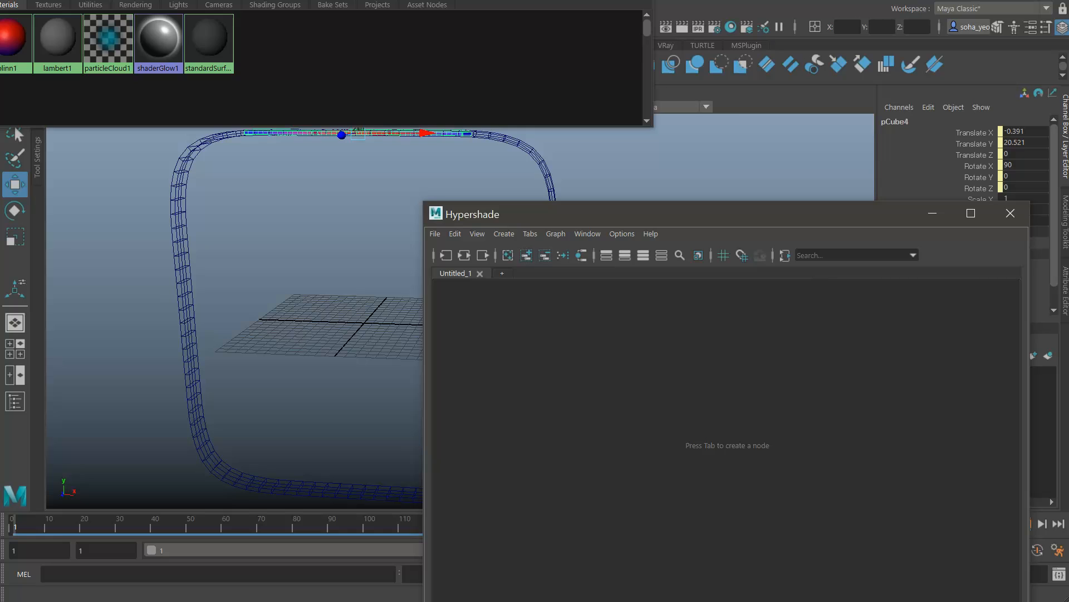
left_click_drag(379, 3, 581, 246)
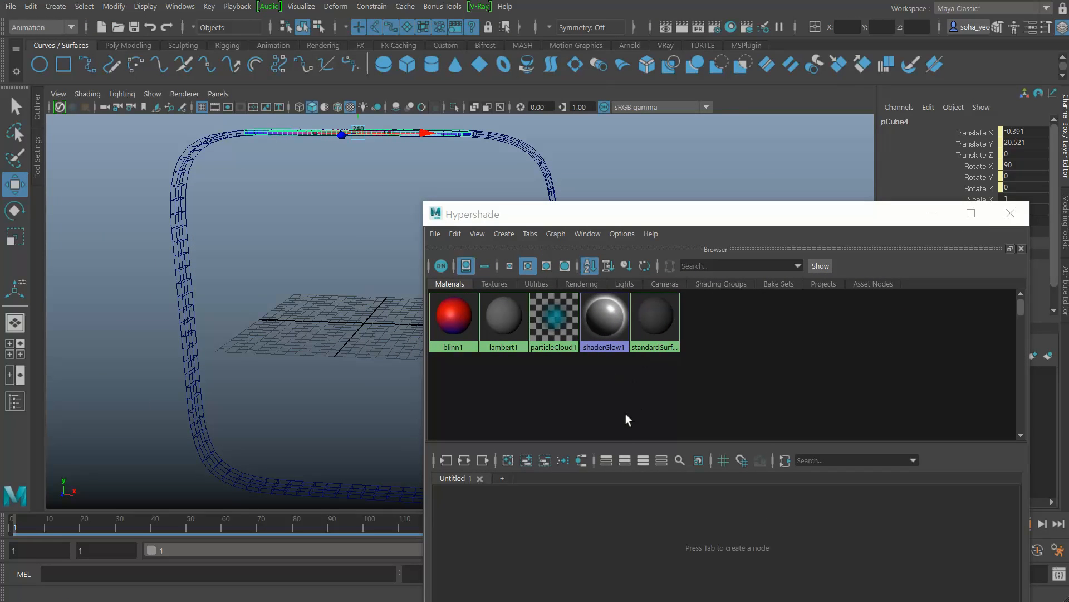
left_click_drag(630, 441, 637, 388)
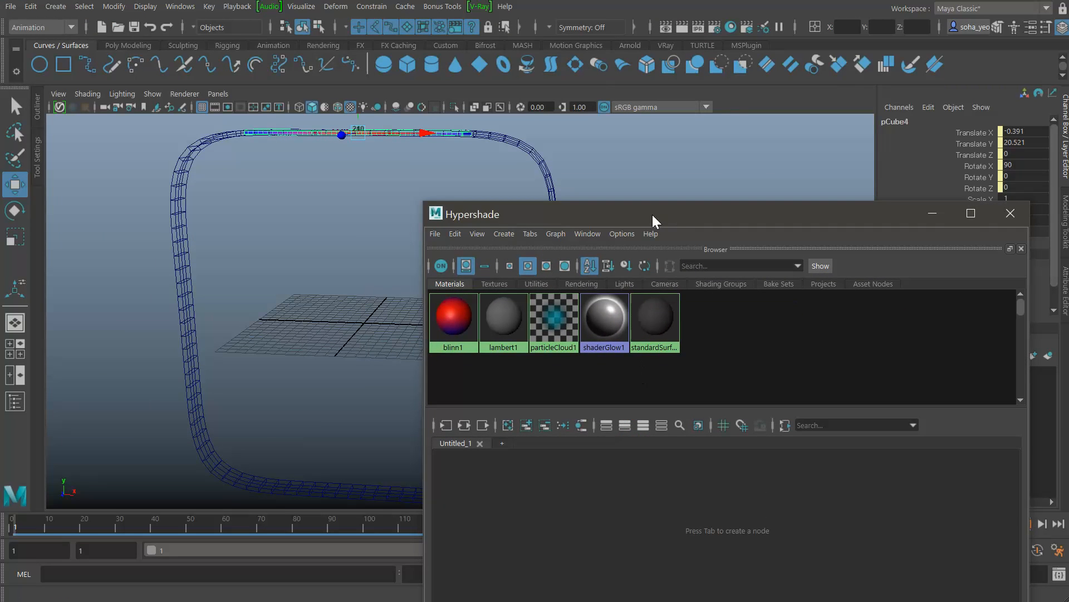
left_click_drag(653, 215, 600, 141)
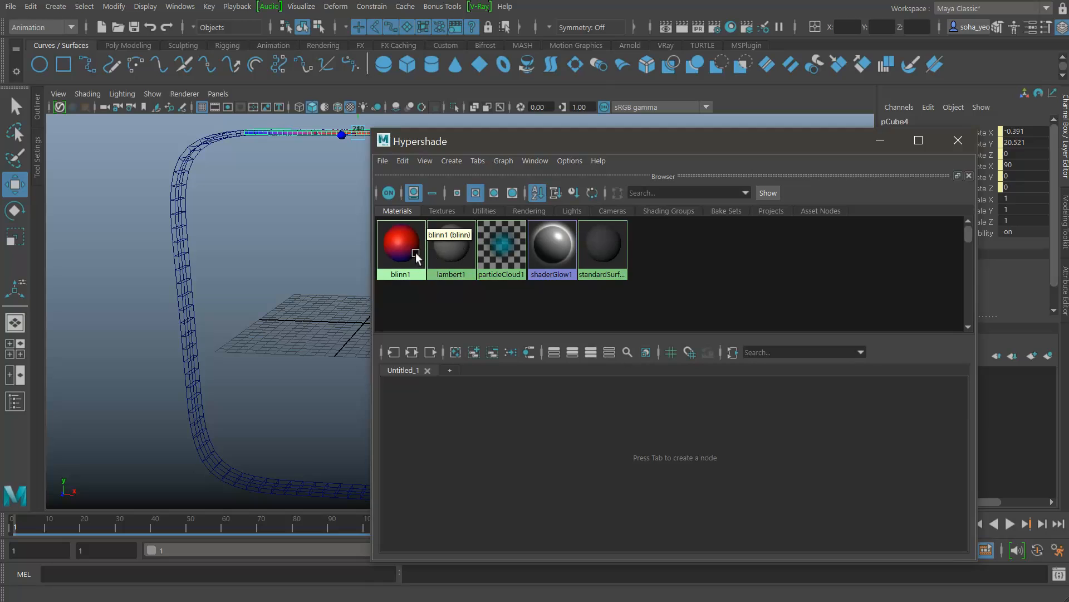
Graph the blinn1 material's input and output connections and move the Hypershade aside to expose the whole curve
left_click(403, 241)
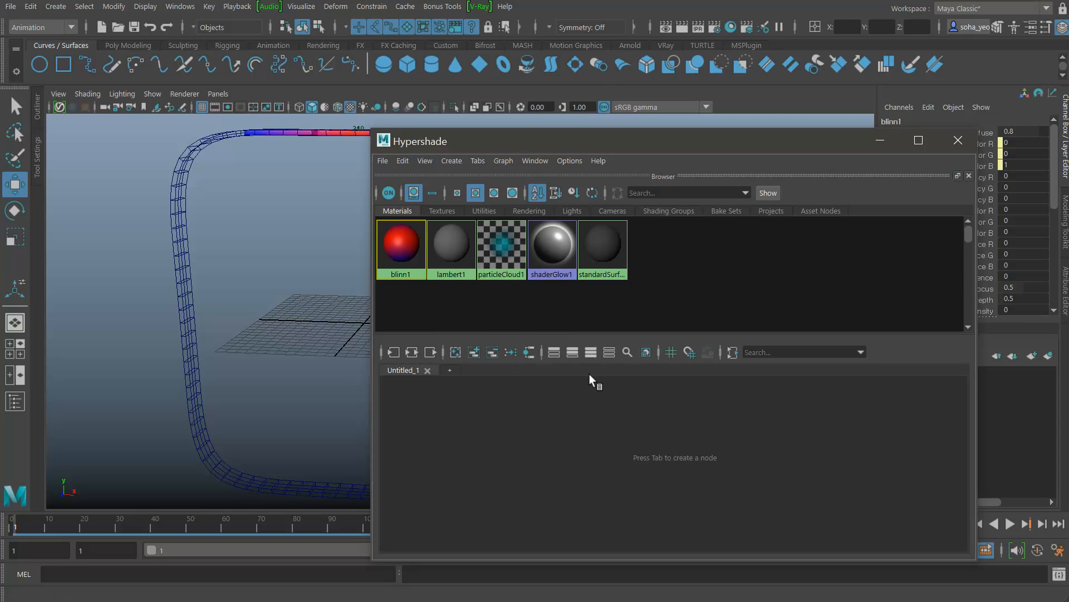
left_click(412, 352)
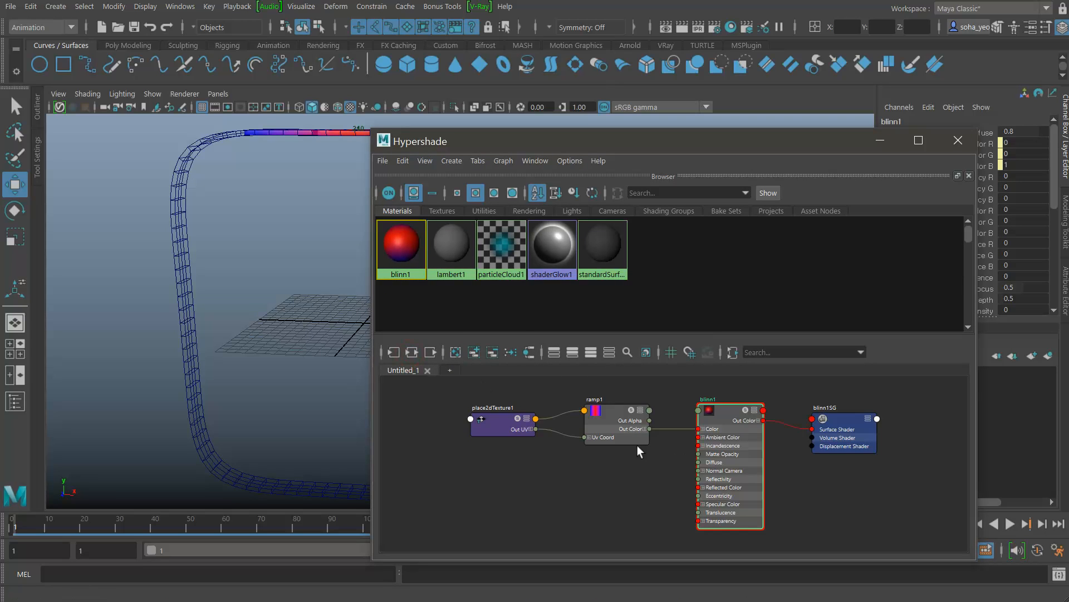
left_click(656, 465)
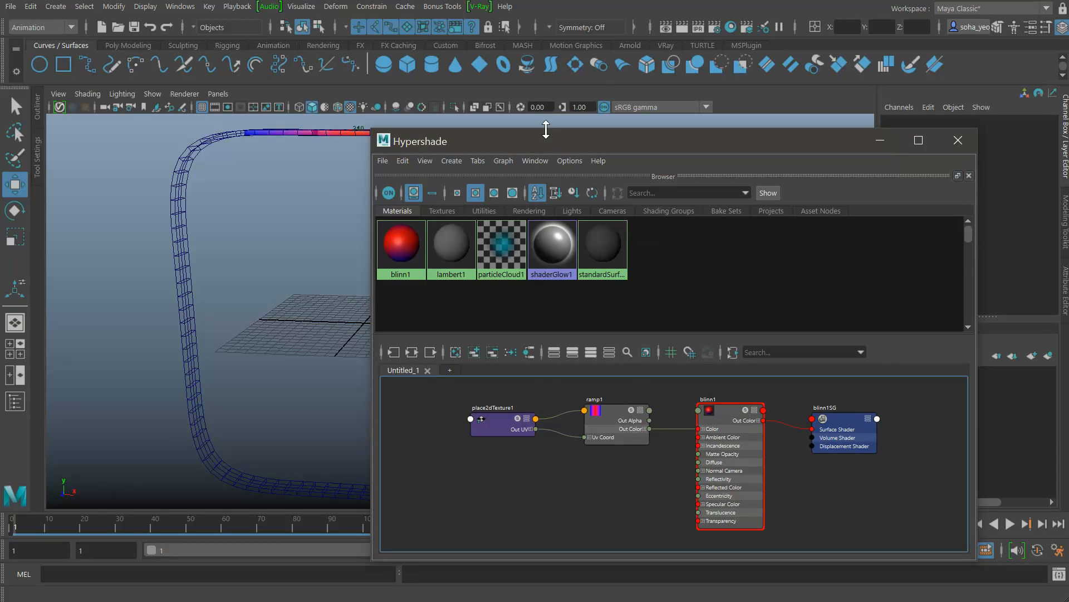
left_click_drag(534, 145, 861, 132)
scroll(390, 203, "down", 3)
left_click_drag(390, 203, 245, 172, "alt")
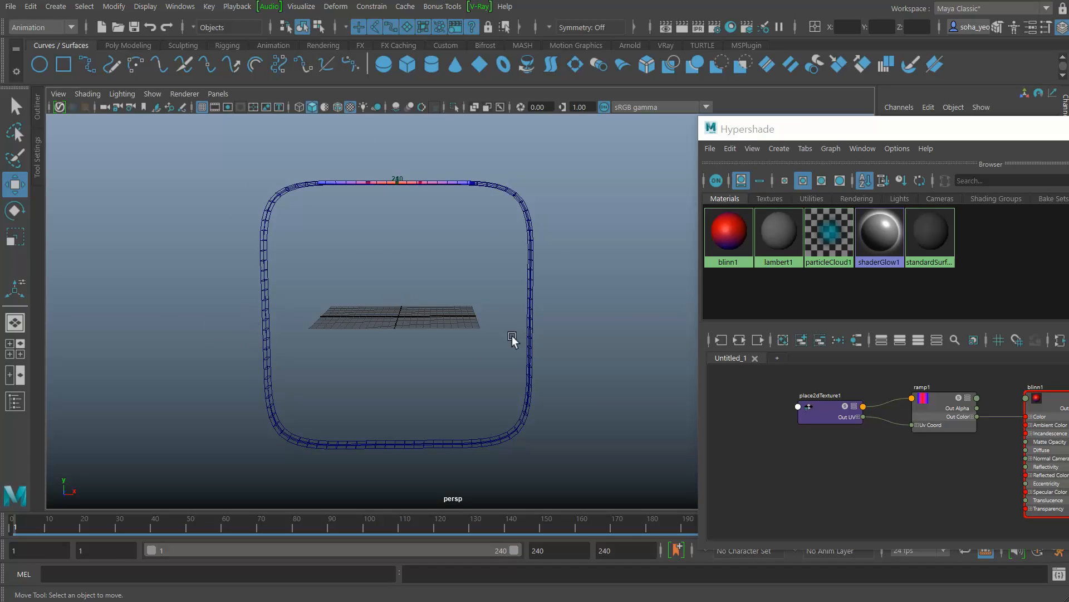
Disconnect ramp1's output from the blinn1 material's color and select the blinn1 node
left_click_drag(513, 335, 413, 309, "alt")
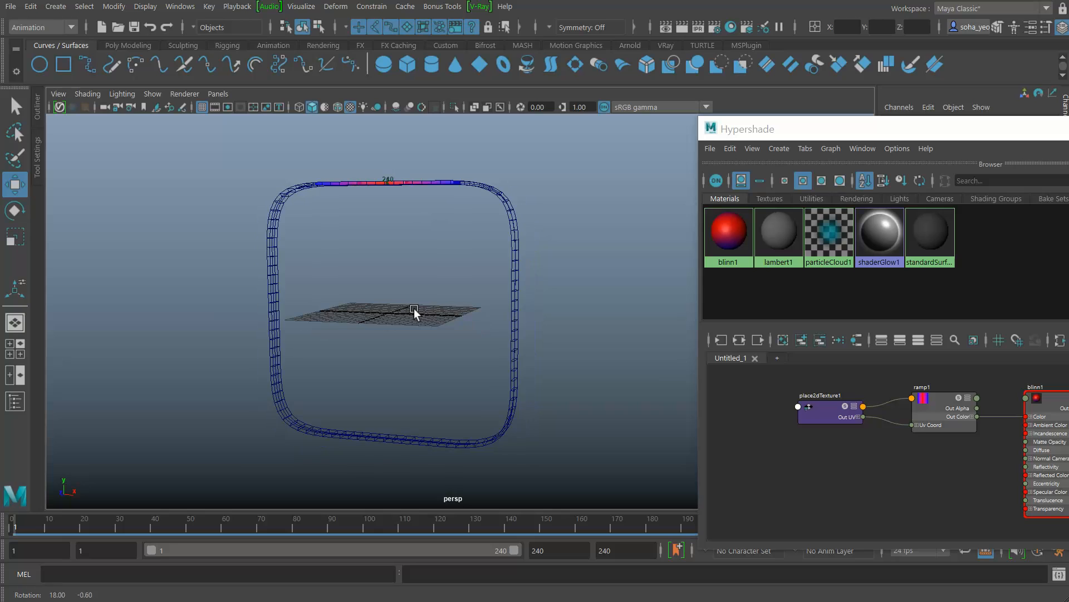
left_click_drag(999, 399, 1014, 448)
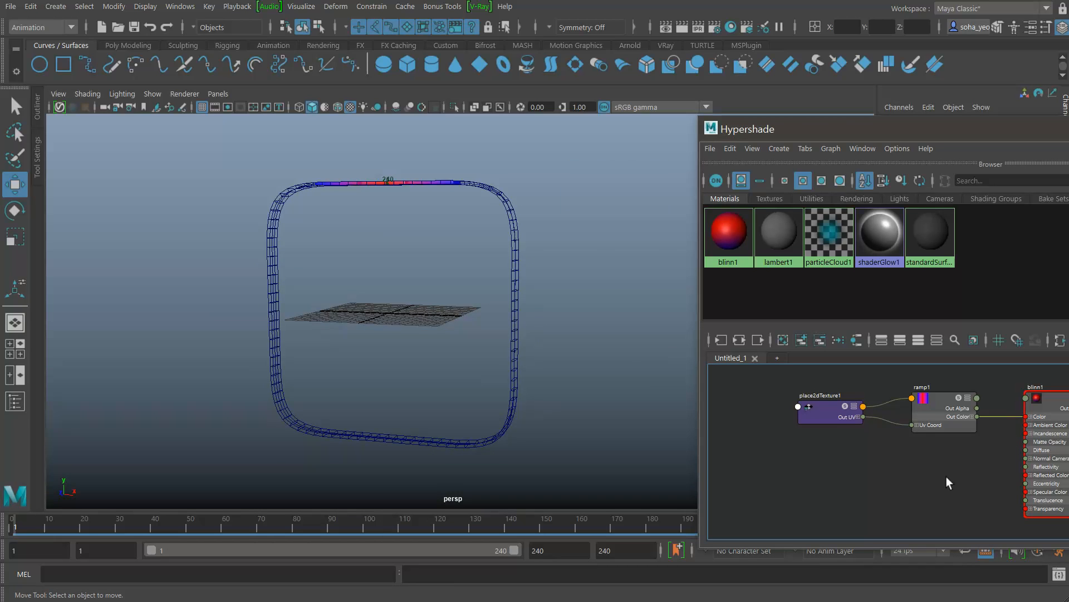
key("Delete")
left_click(1043, 402)
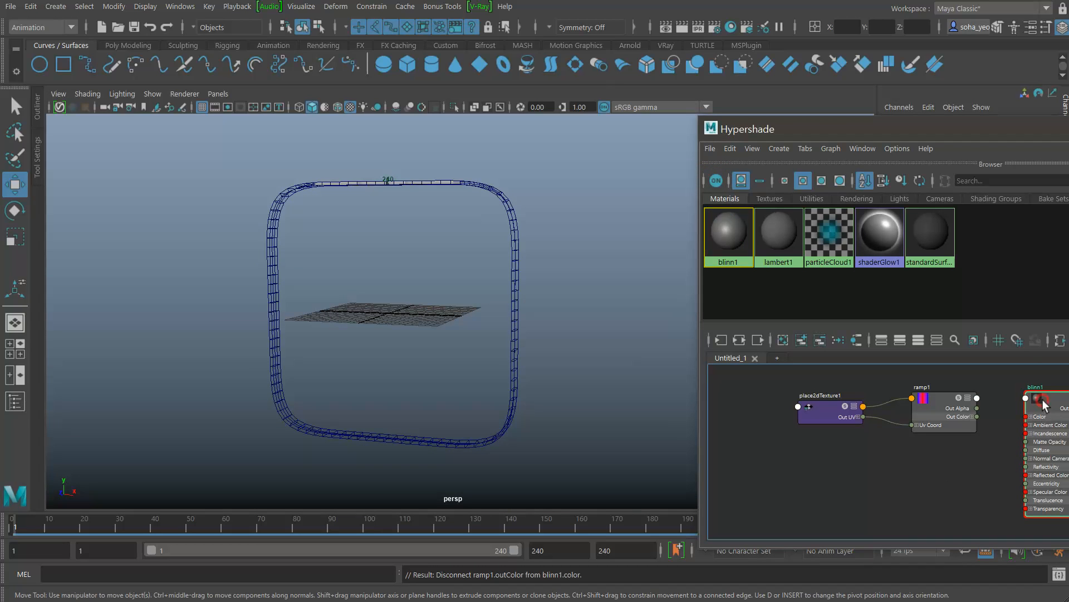
Dock the Hypershade beside a widened viewport and show blinn1's attributes with its node graph in view
left_click_drag(898, 122, 877, 215)
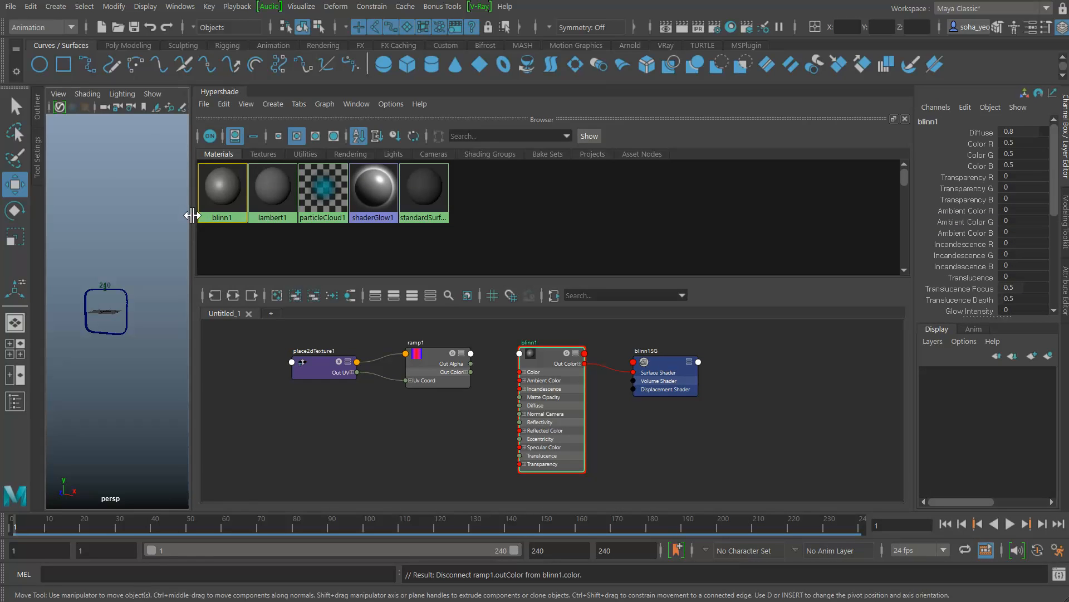
left_click_drag(191, 215, 619, 254)
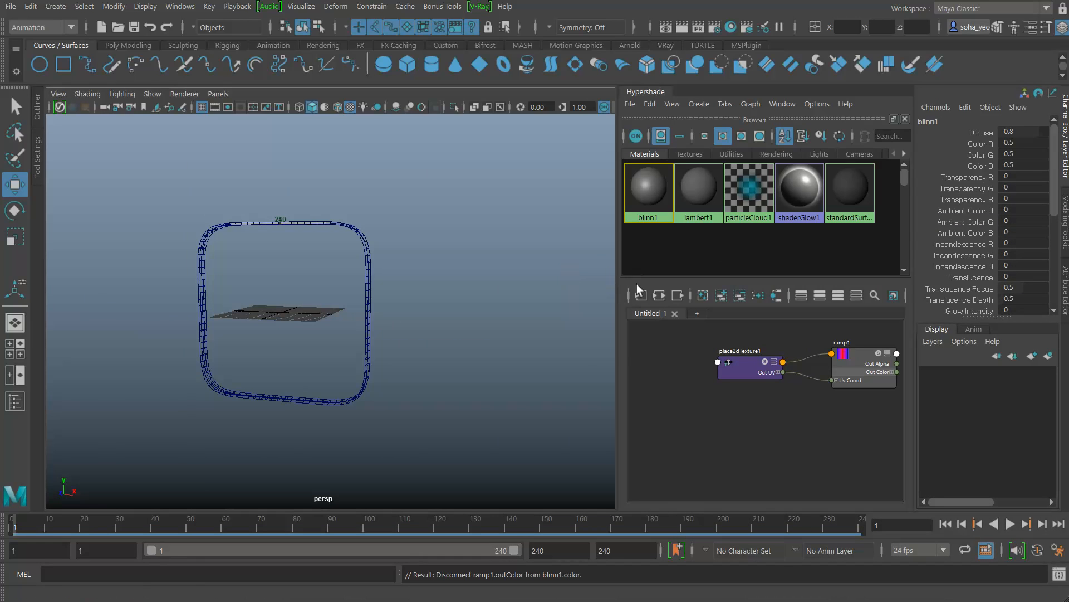
key("ctrl+a")
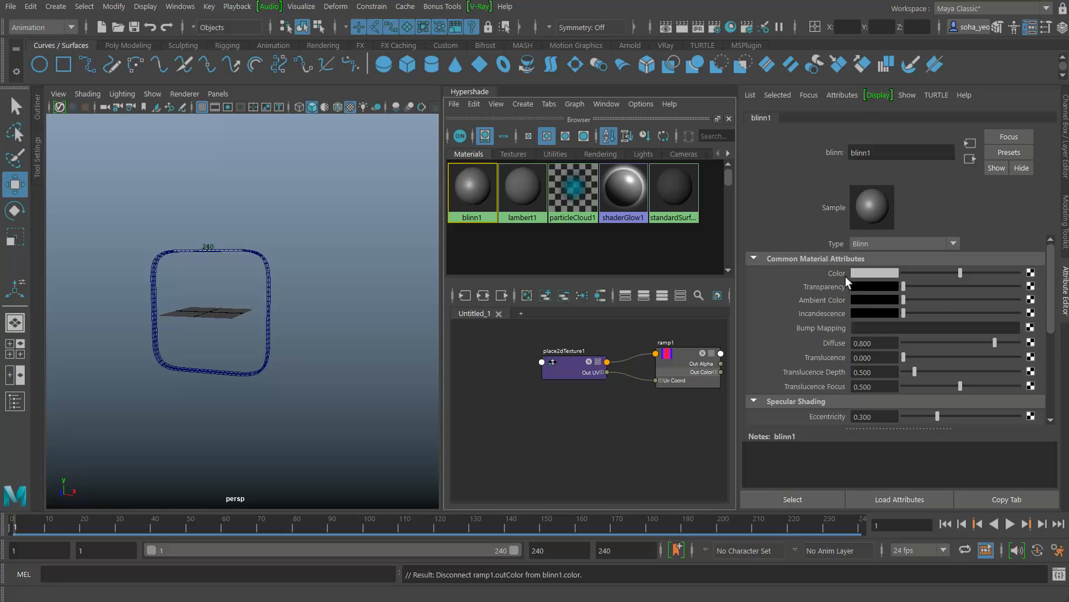
middle_click_drag(608, 400, 555, 388, "alt")
scroll(557, 406, "down", 2)
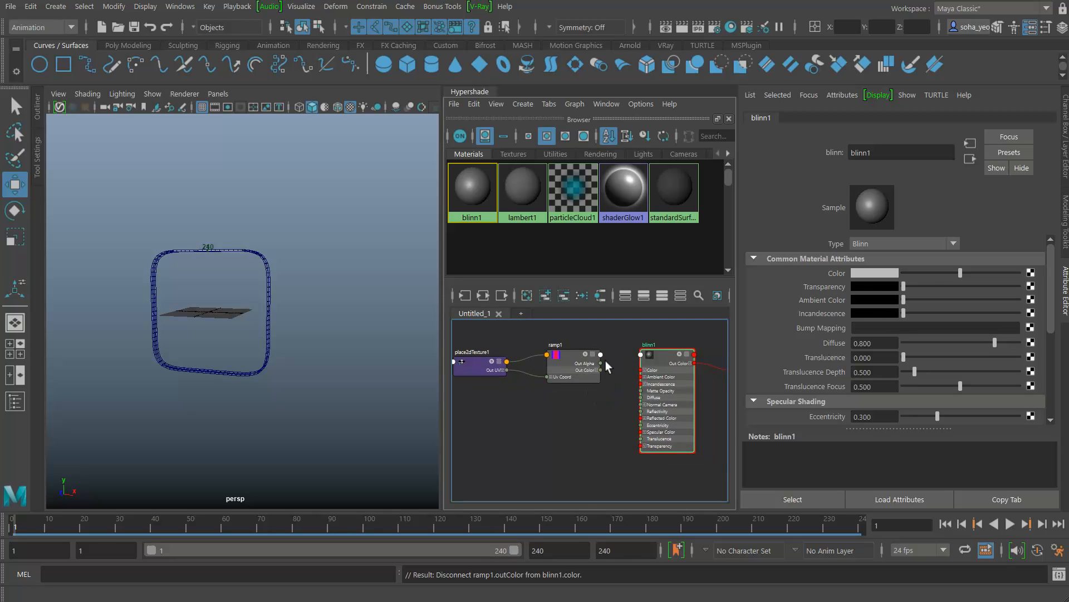
Map blinn1's color with a new ramp texture created as a projection
left_click(1031, 272)
left_click_drag(820, 356, 680, 49)
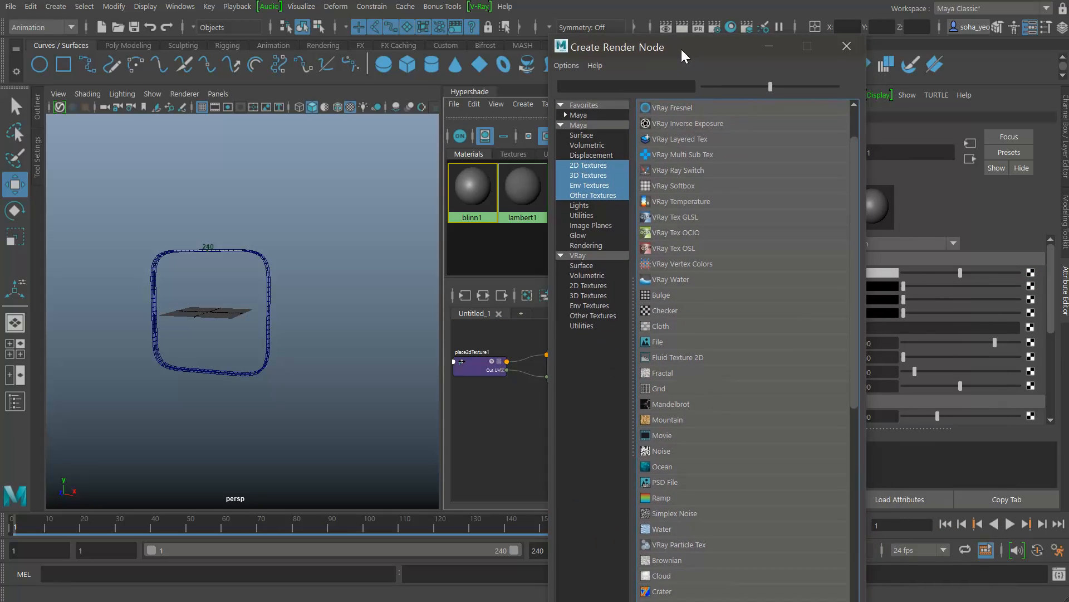
right_click(669, 499)
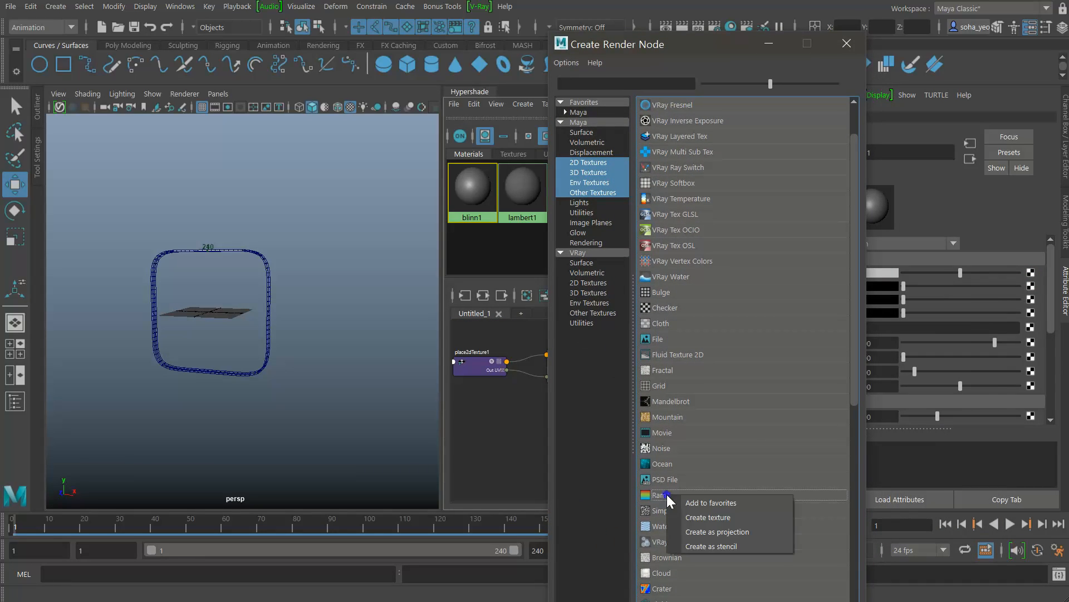
left_click(723, 531)
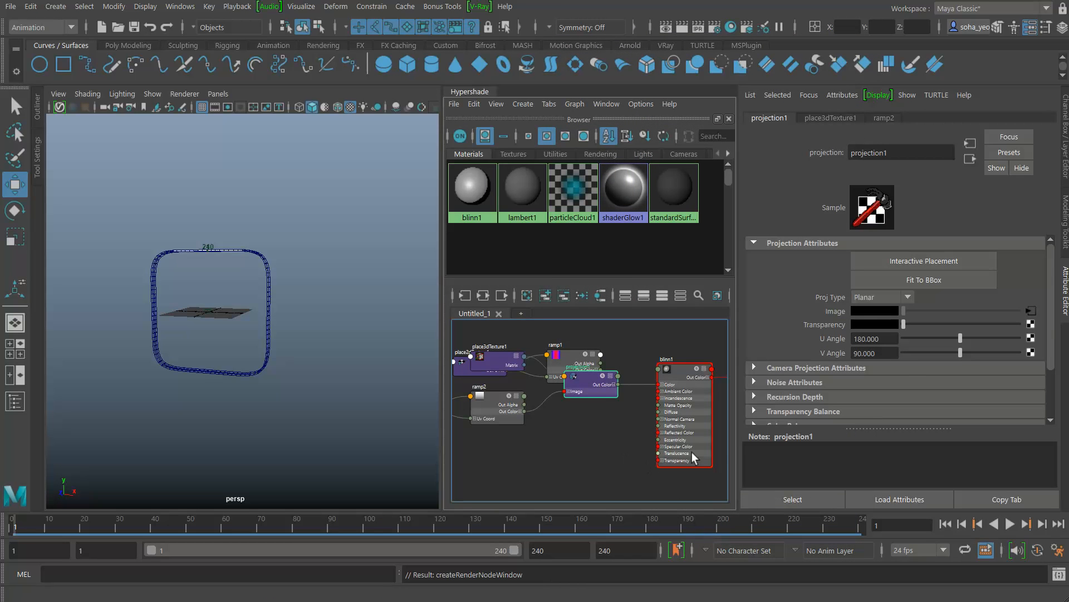
Spread out the new place3dTexture1, projection1, ramp2 and place2dTexture2 nodes so they no longer overlap in the graph
left_click_drag(242, 352, 252, 359, "alt")
right_click_drag(246, 340, 252, 337, "alt")
middle_click_drag(691, 399, 710, 385, "alt")
scroll(640, 390, "down", 1)
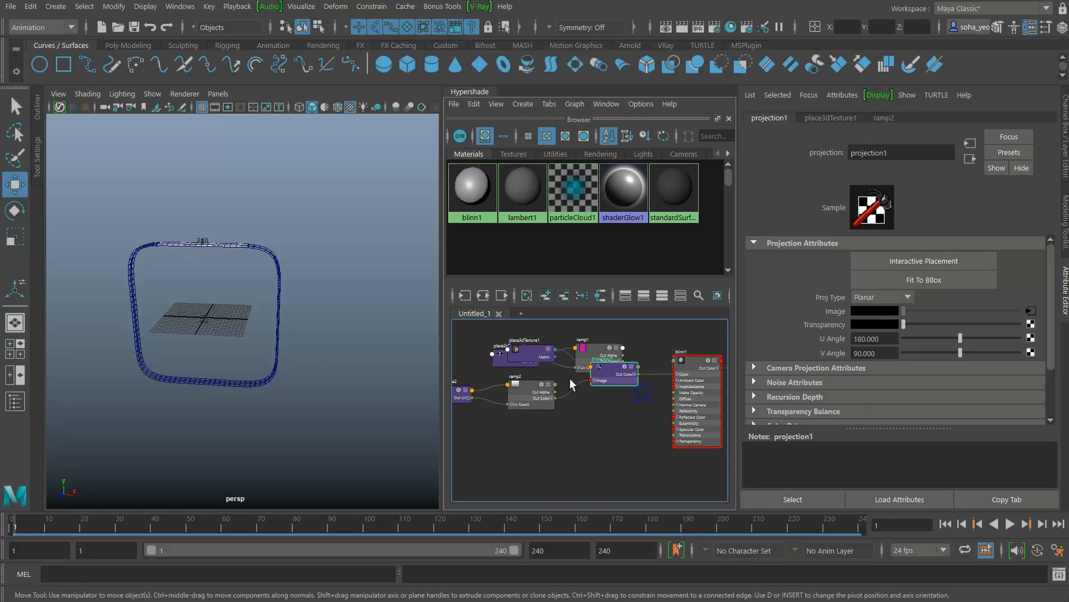
left_click_drag(527, 352, 527, 469)
left_click_drag(620, 376, 612, 456)
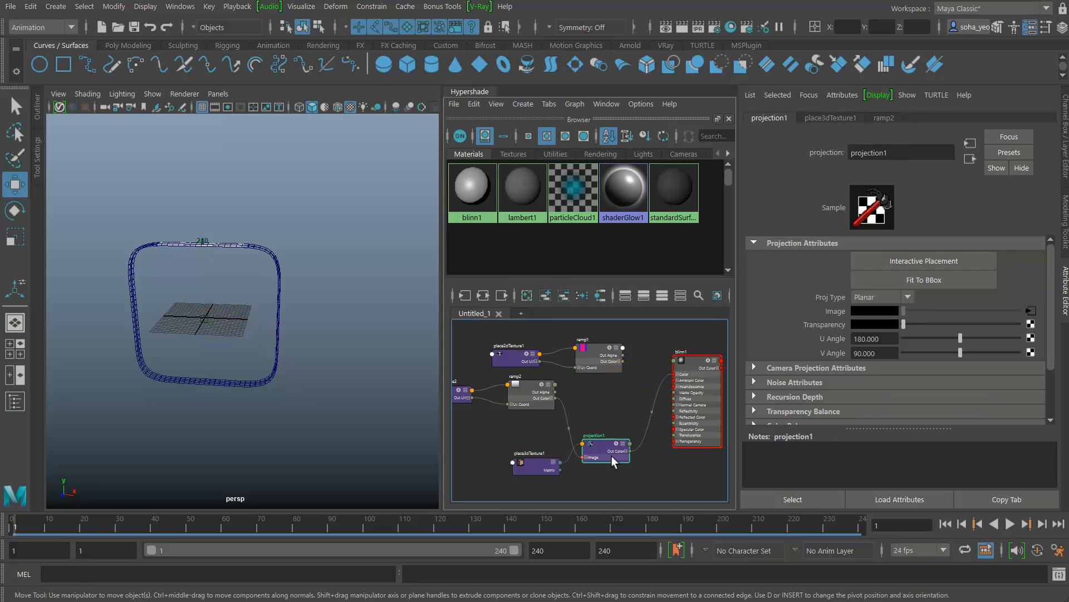
left_click_drag(525, 399, 522, 410)
left_click_drag(527, 457, 536, 460)
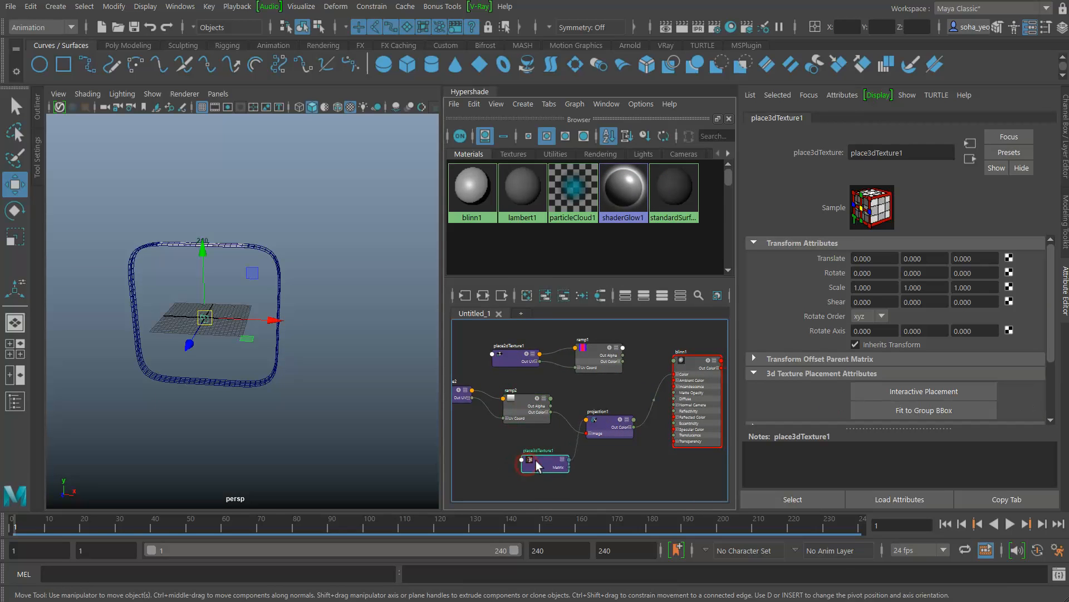
left_click_drag(468, 397, 466, 410)
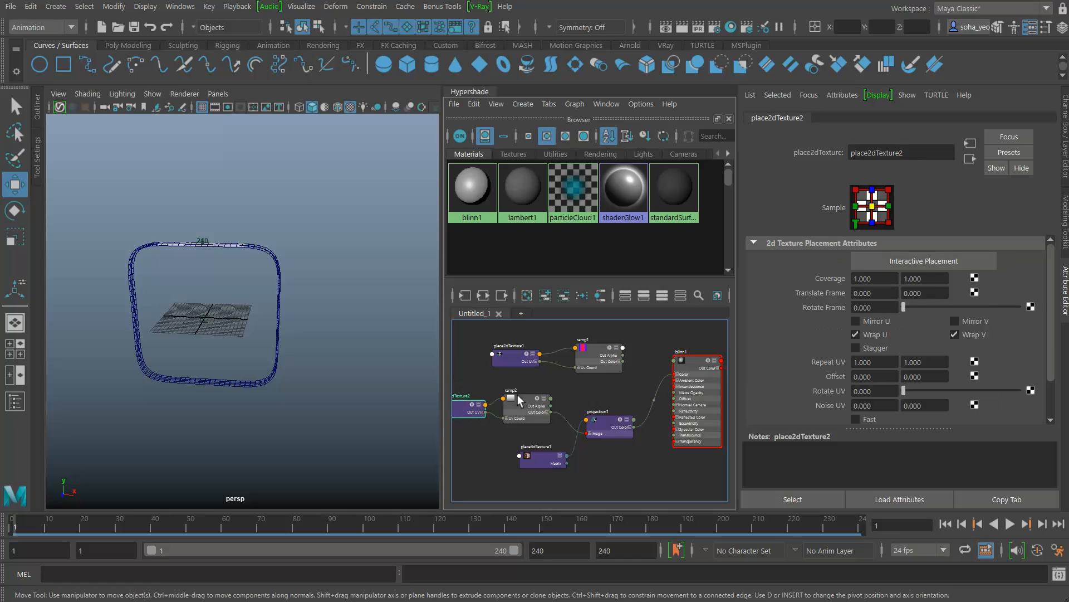
middle_click_drag(600, 388, 630, 384, "alt")
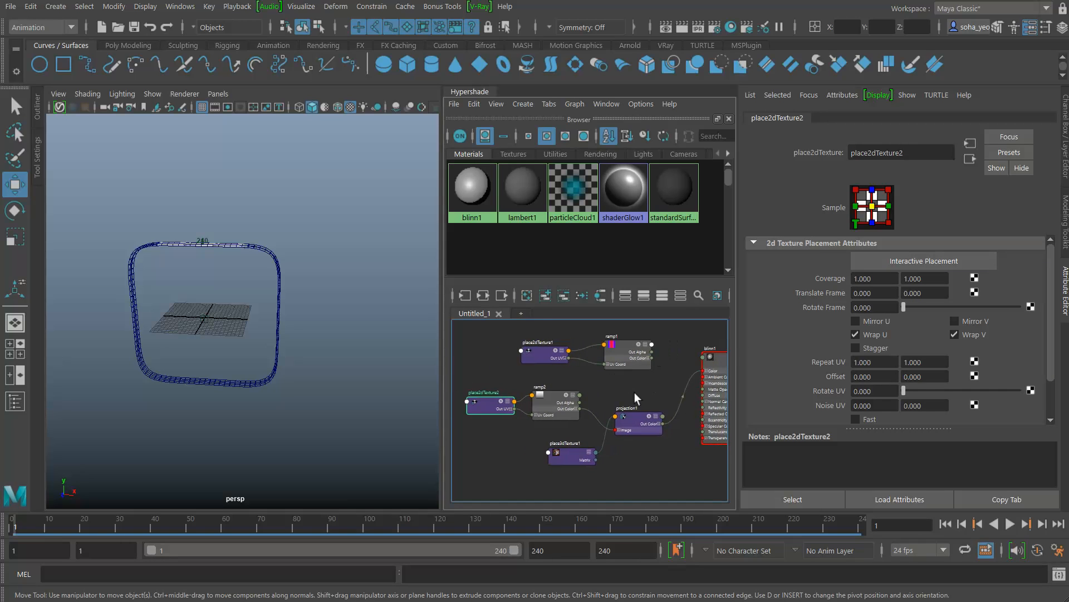
Reposition the projection1 node and delete ramp2 together with its place2dTexture2 node
left_click_drag(637, 422, 645, 407)
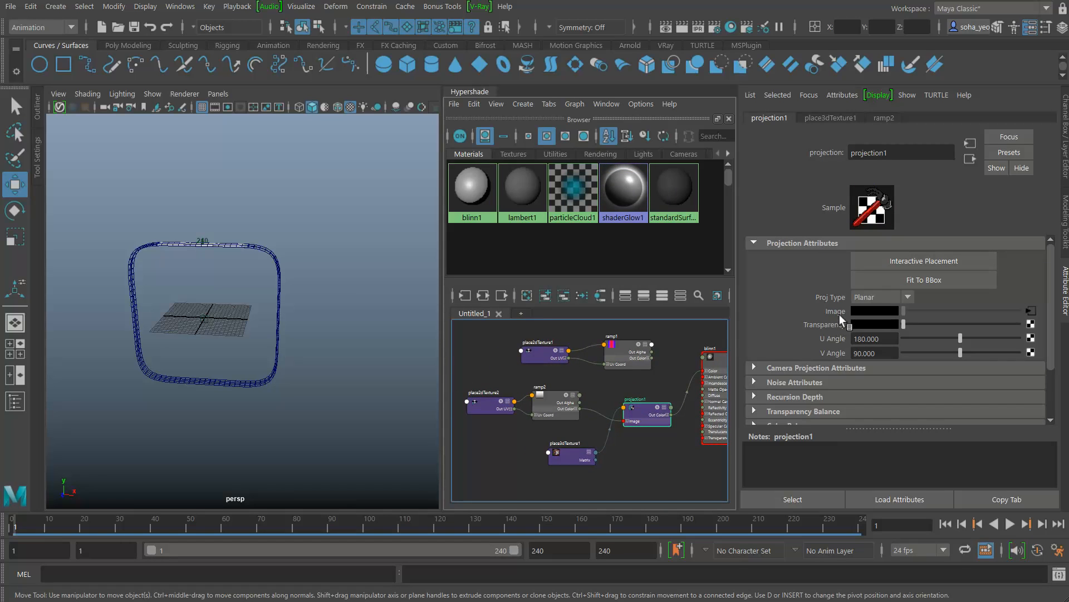
left_click_drag(534, 430, 600, 436)
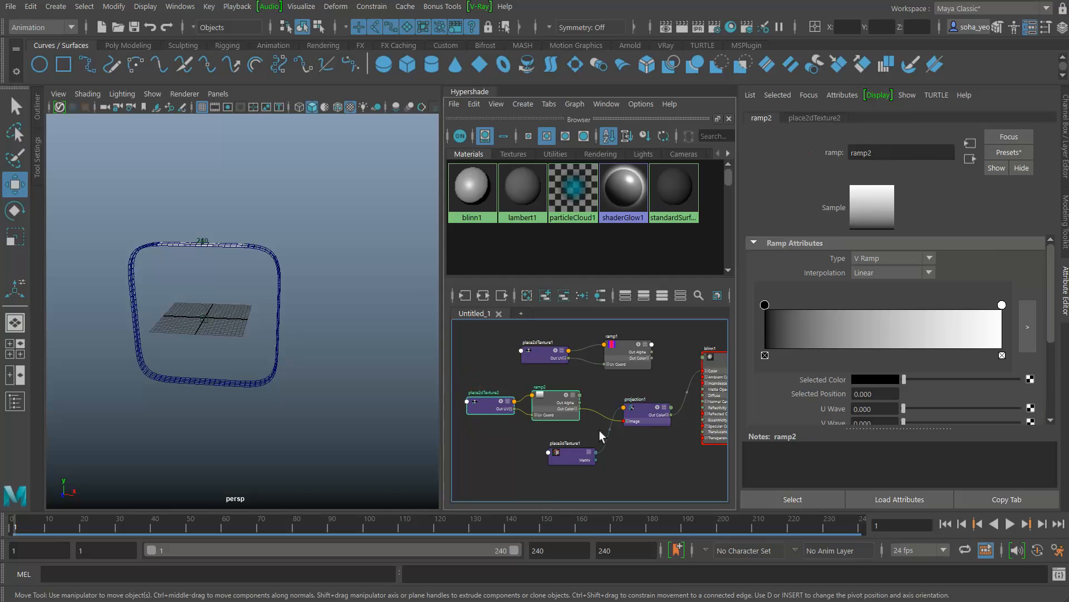
key("Delete")
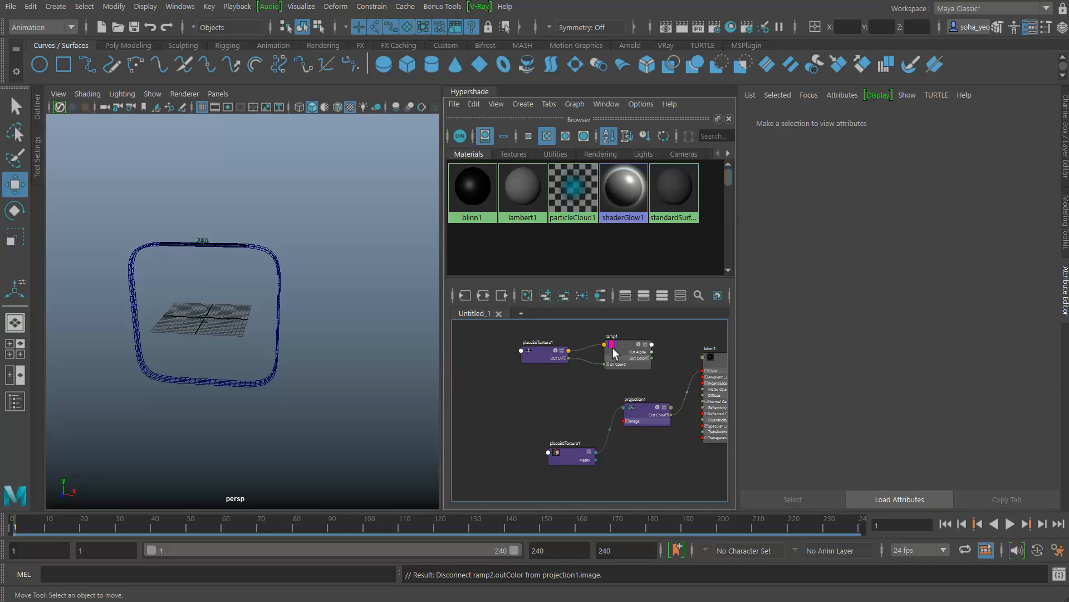
Move ramp1 and place2dTexture1 beside projection1 and connect ramp1 to the projection's Image attribute
left_click_drag(630, 377, 630, 377)
left_click_drag(616, 355, 557, 385)
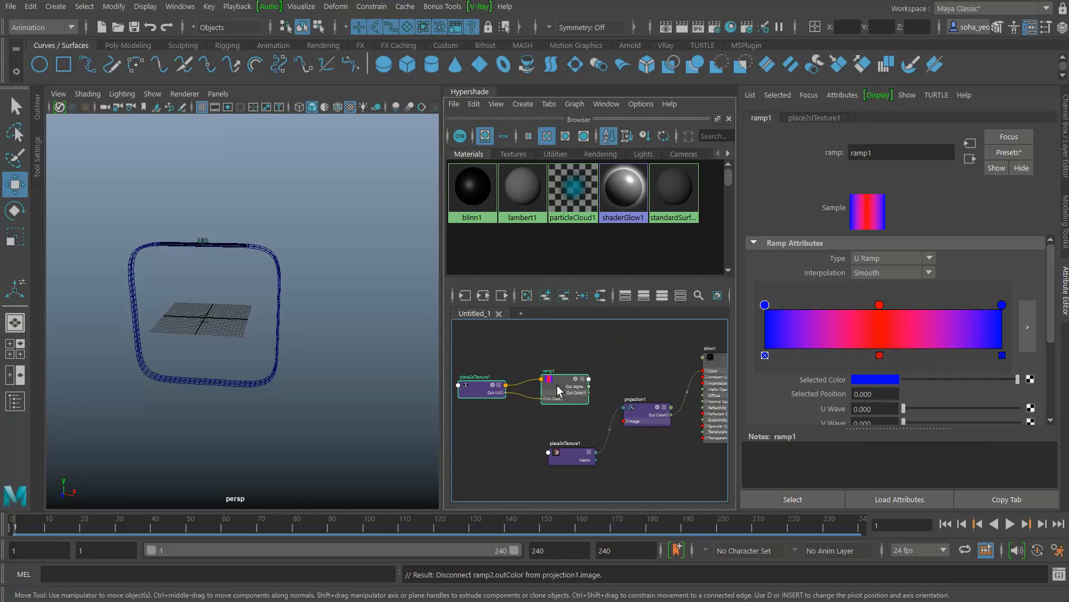
left_click(607, 358)
left_click(639, 414)
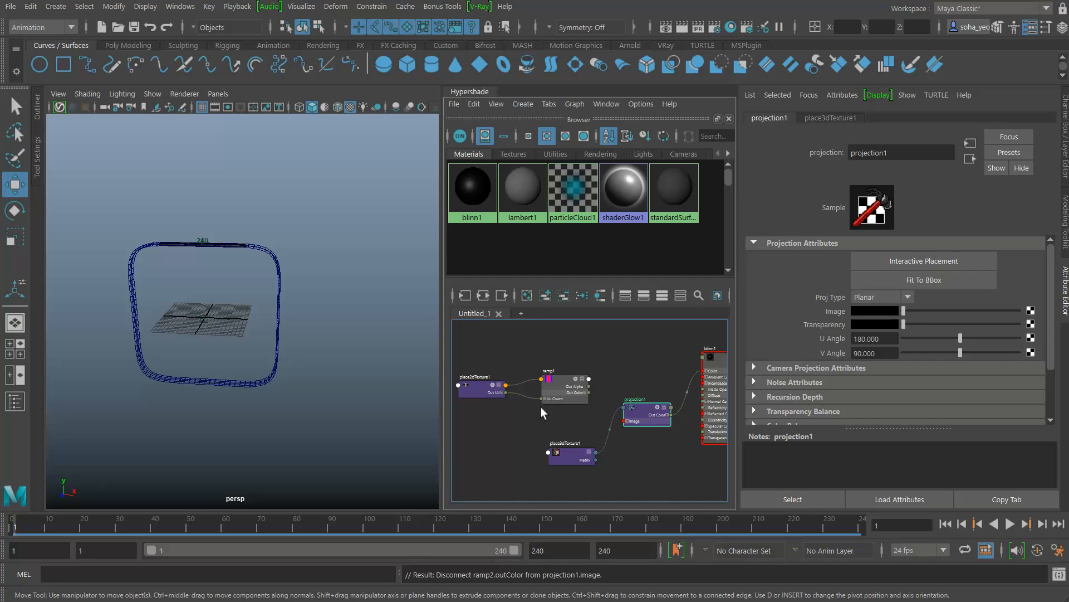
middle_click_drag(556, 383, 845, 309)
Scale the place3dTexture1 placement uniformly to about 23.25 in the front view so it encloses the whole curve
left_click_drag(326, 362, 278, 392, "alt")
left_click_drag(261, 382, 335, 350, "alt")
scroll(313, 378, "up", 2)
scroll(280, 372, "up", 4)
scroll(286, 365, "down", 4)
key("r")
key("shift+3")
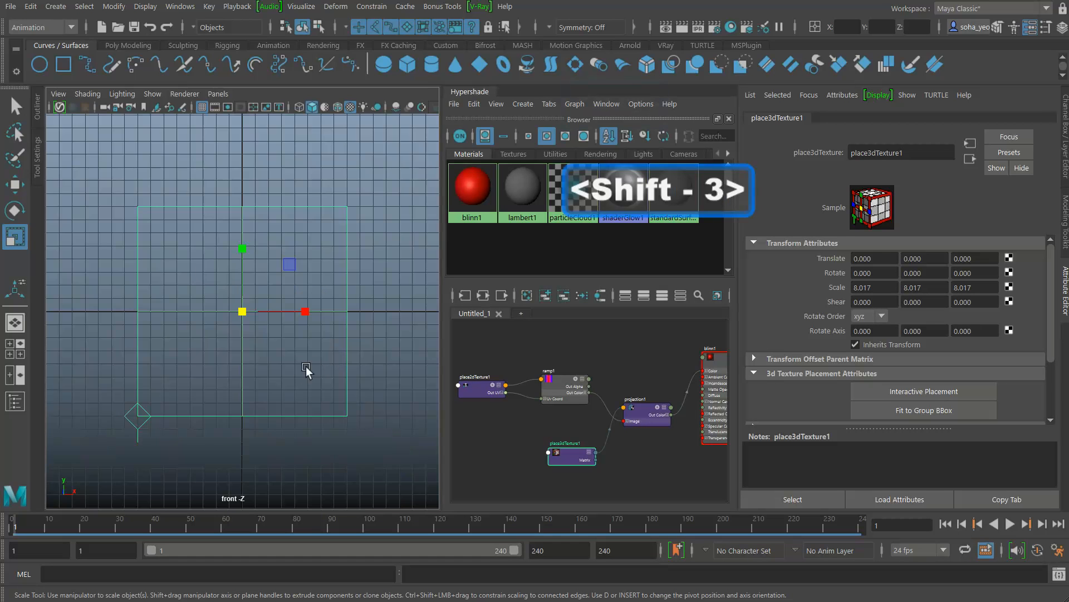
scroll(191, 351, "down", 5)
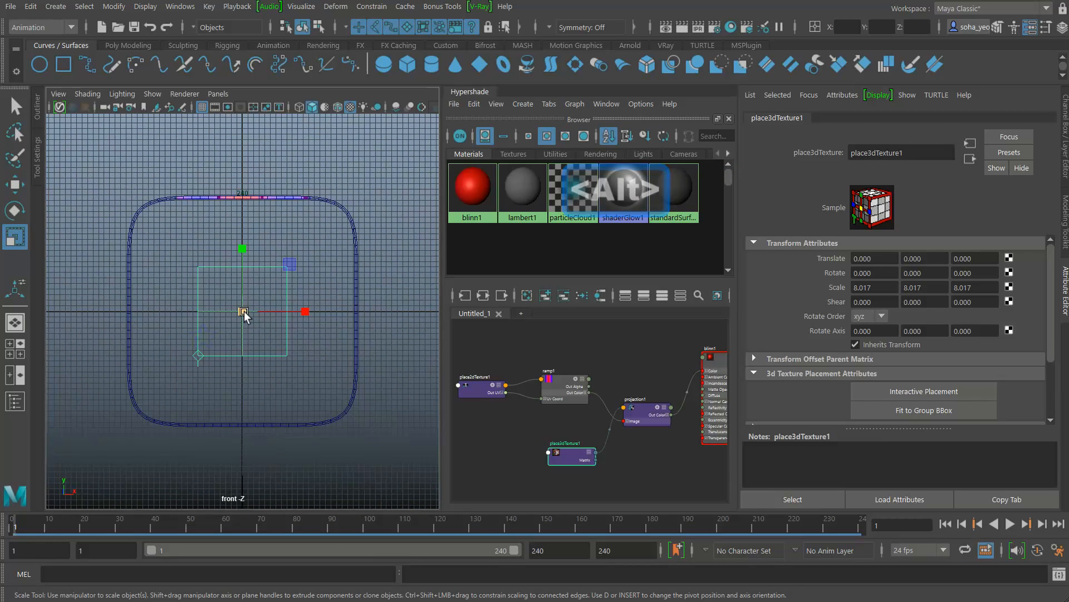
left_click_drag(244, 311, 306, 320)
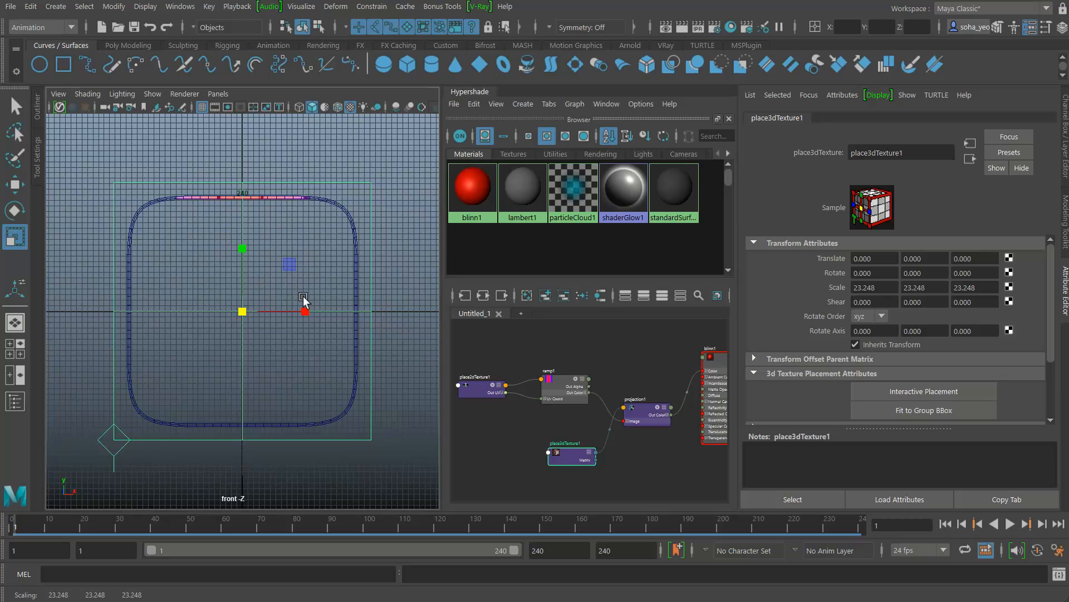
Play the animation in the perspective view to check how the projected ramp colors the moving arrows
key("alt+shift+q")
left_click_drag(279, 363, 210, 363, "alt")
key("alt+v")
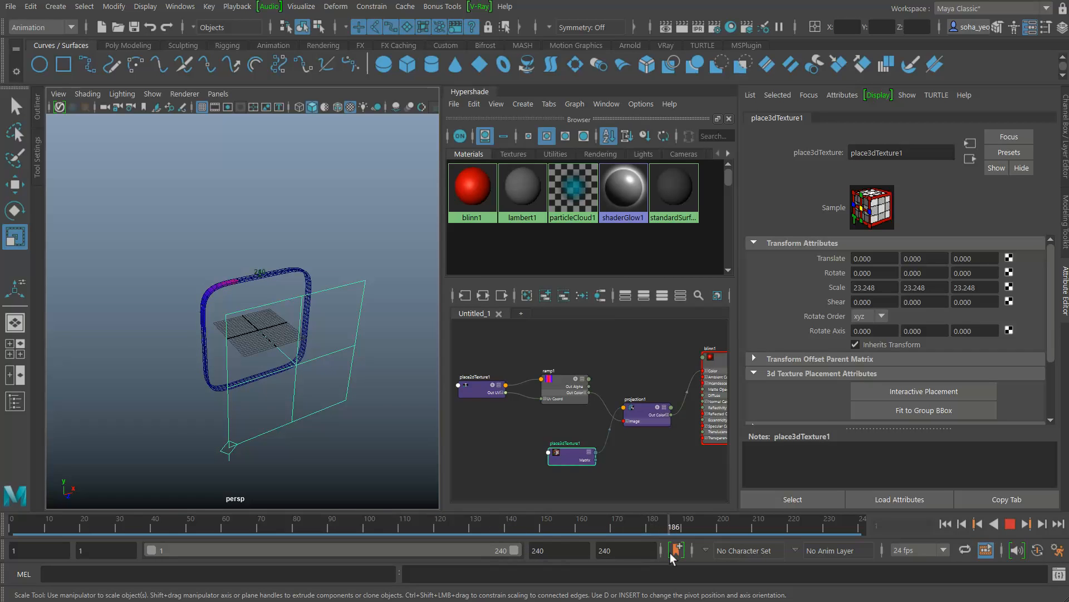
key("alt+v")
left_click_drag(287, 411, 231, 383, "alt")
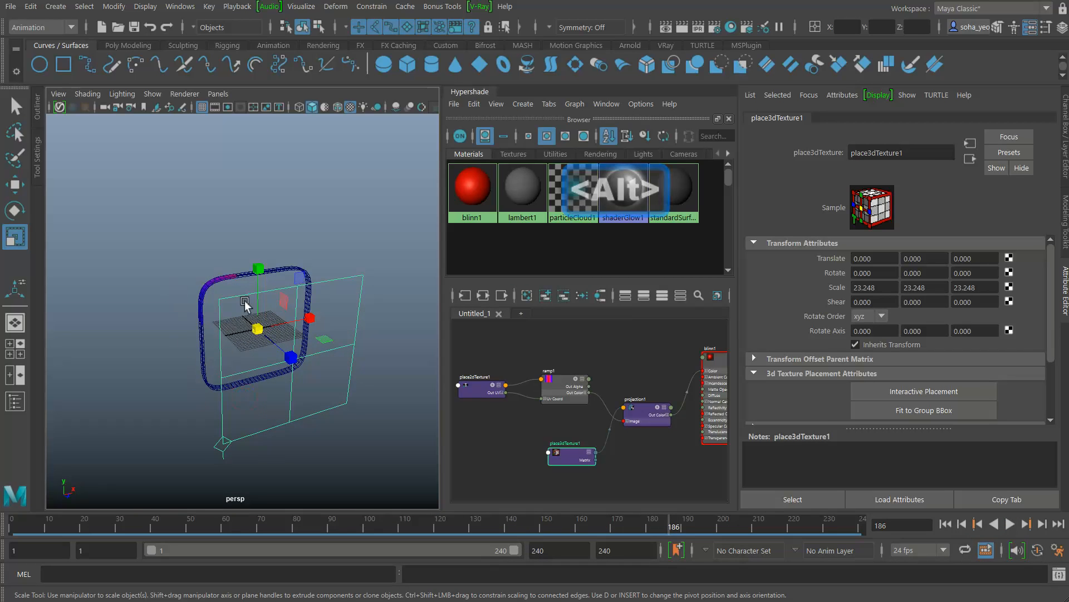
left_click_drag(245, 301, 345, 359, "alt")
left_click_drag(260, 348, 224, 328, "alt")
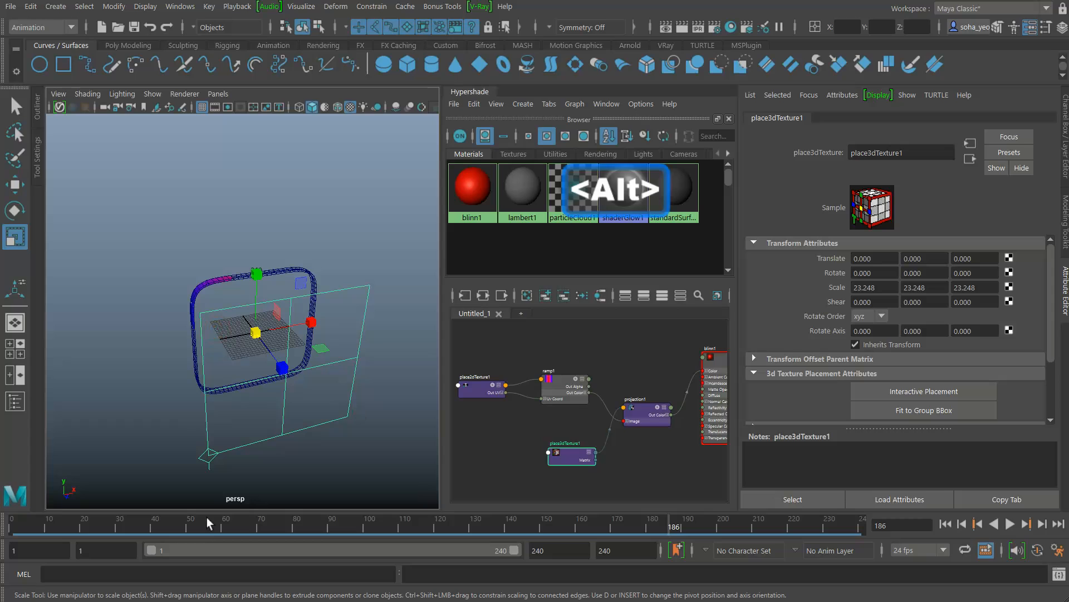
key("alt+v")
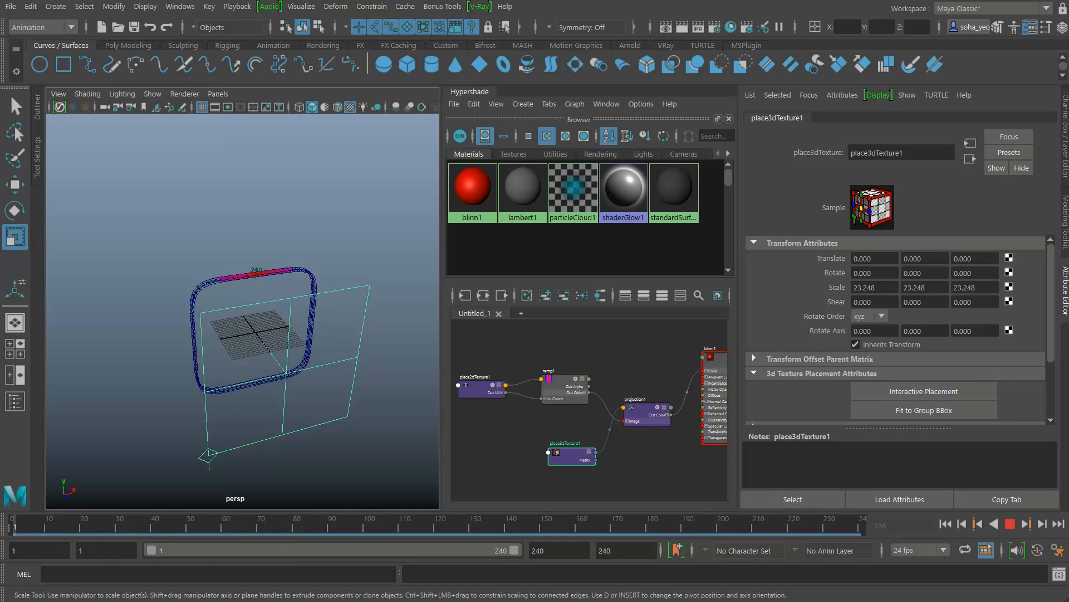
key("alt+v")
Change ramp1's type to V Ramp, play and scrub the animation to frame 165, and inspect the arrow colors
left_click(563, 383)
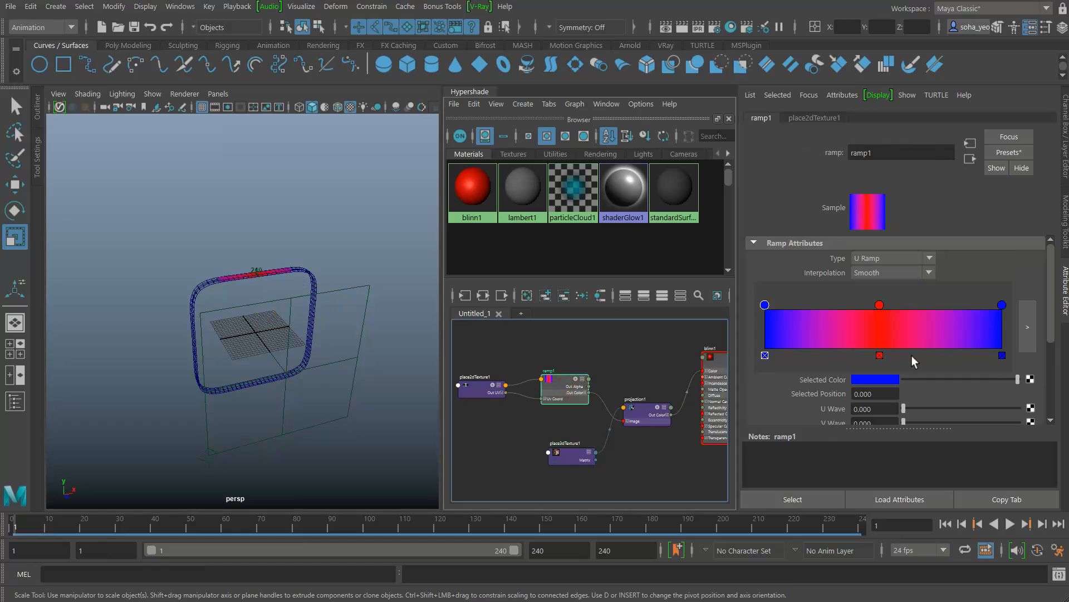
left_click(906, 261)
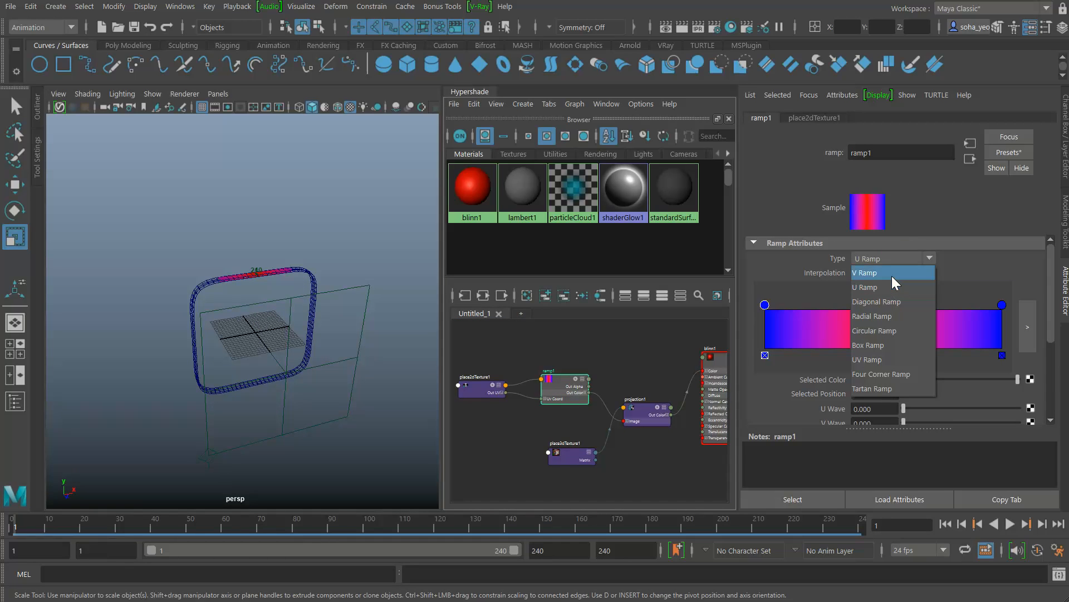
left_click(890, 273)
key("alt+v")
mouse_move(45, 530)
left_mouse_down()
mouse_move(245, 526)
mouse_move(663, 565)
left_mouse_up()
mouse_move(770, 556)
left_mouse_down()
mouse_move(443, 567)
mouse_move(594, 538)
left_mouse_up()
left_click_drag(281, 421, 279, 358, "alt")
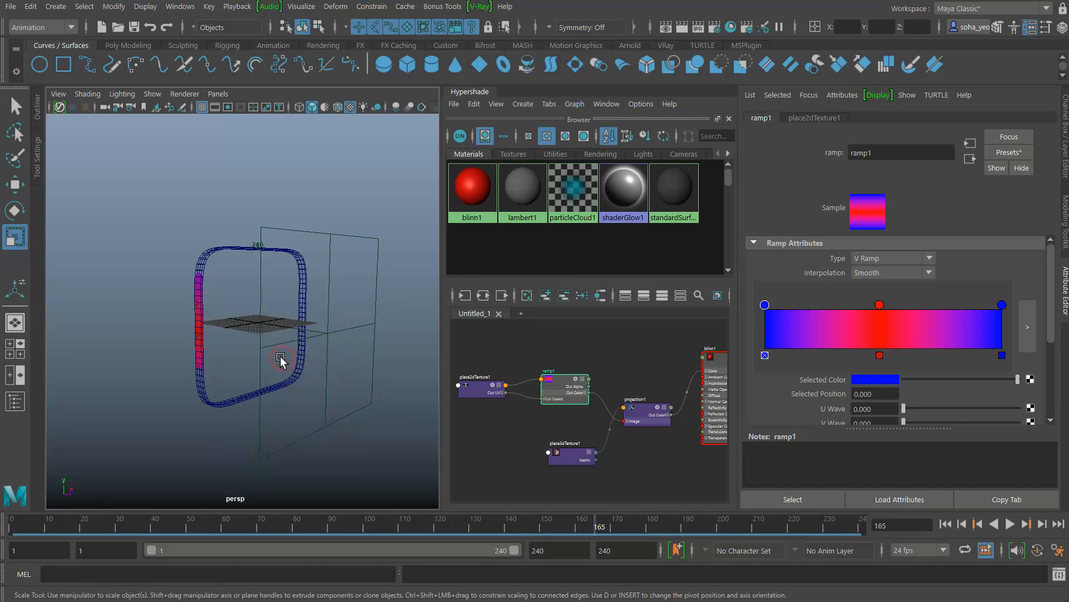
Try scaling the place3dTexture1 placement down to about 15.5 and scrub to frame 195 to check the colors
left_click(319, 330)
left_click_drag(257, 323, 244, 335)
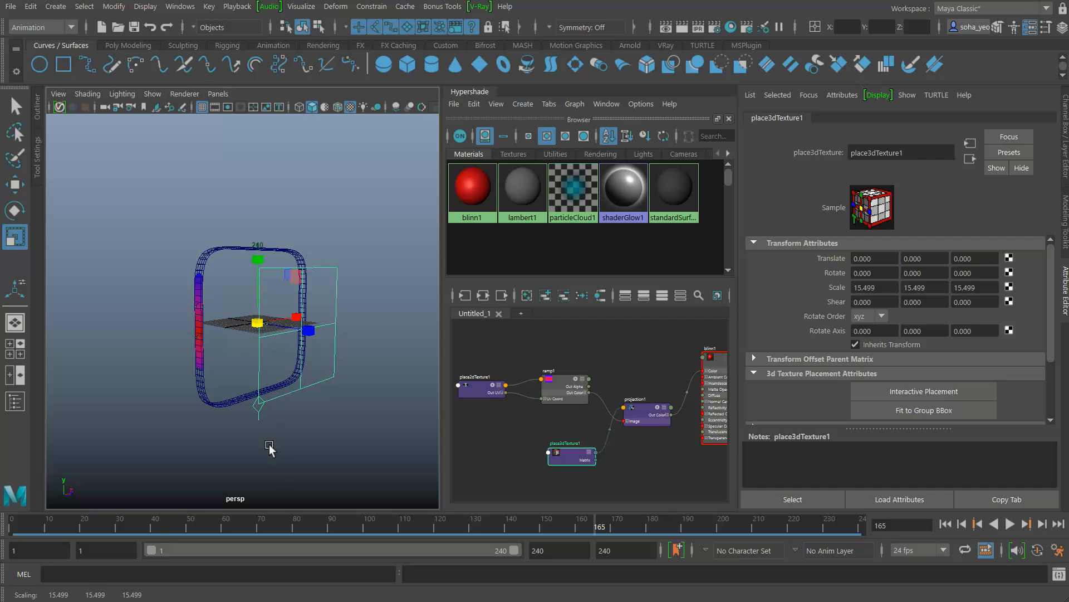
left_click_drag(37, 522, 641, 516)
mouse_move(710, 511)
left_mouse_down()
mouse_move(521, 504)
mouse_move(701, 504)
left_mouse_up()
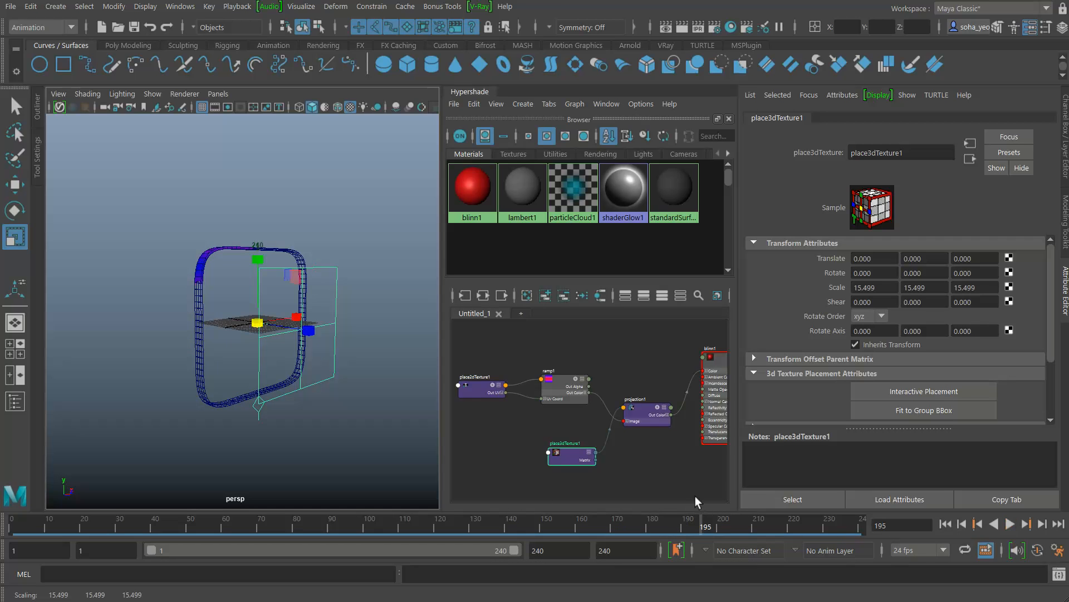
Scale the place3dTexture1 placement uniformly to about 22.2 in the front view, just outside the curve, and return to perspective
left_click_drag(312, 379, 226, 319, "alt")
key("shift+4")
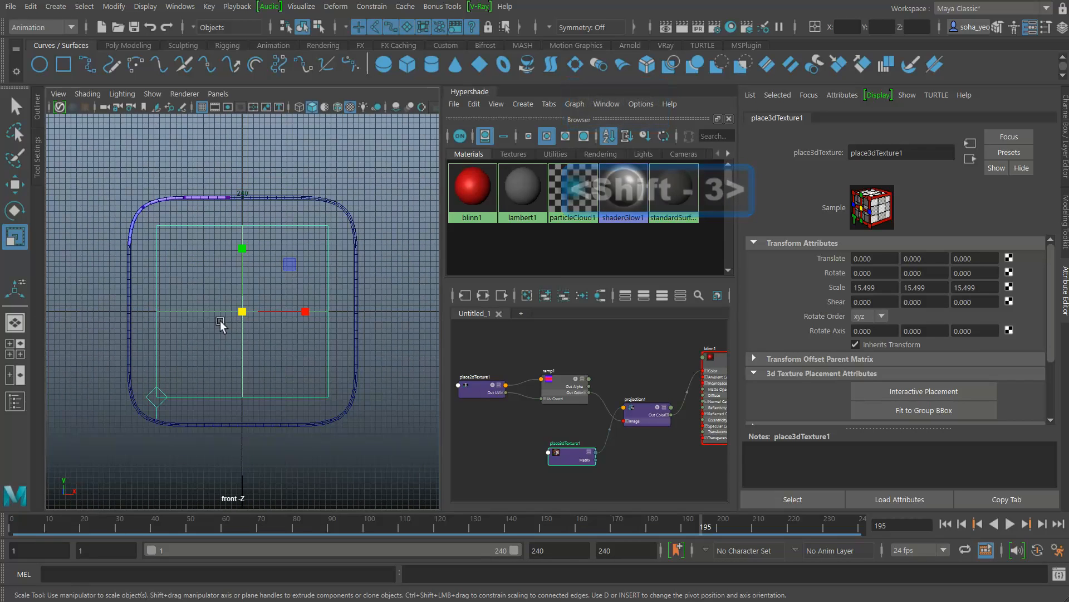
middle_click_drag(219, 319, 230, 332, "alt")
left_click_drag(252, 325, 263, 325)
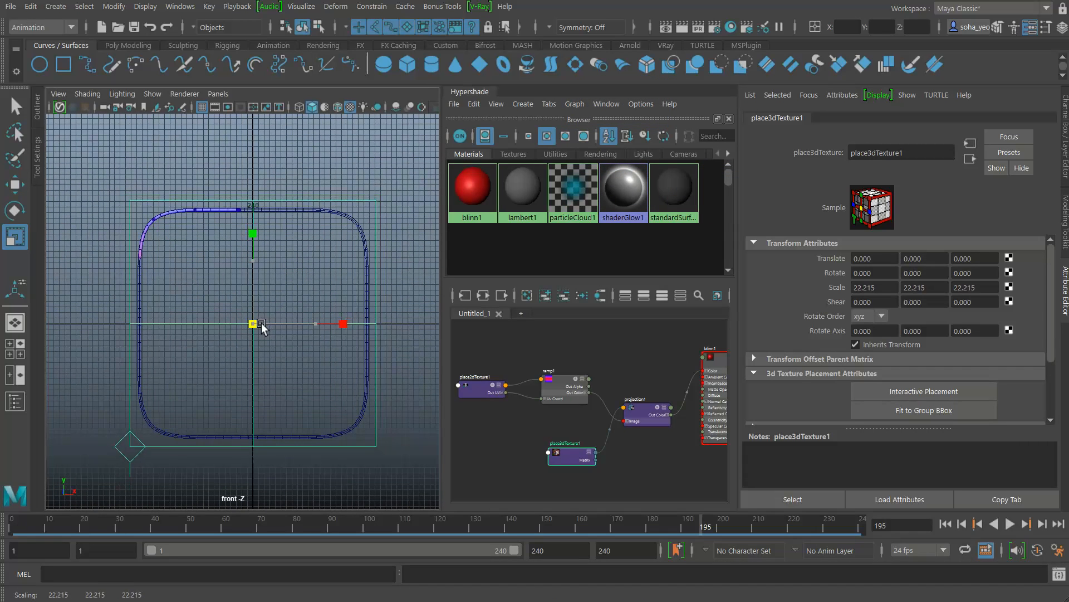
key("alt+shift+q")
left_click_drag(307, 374, 290, 385, "alt")
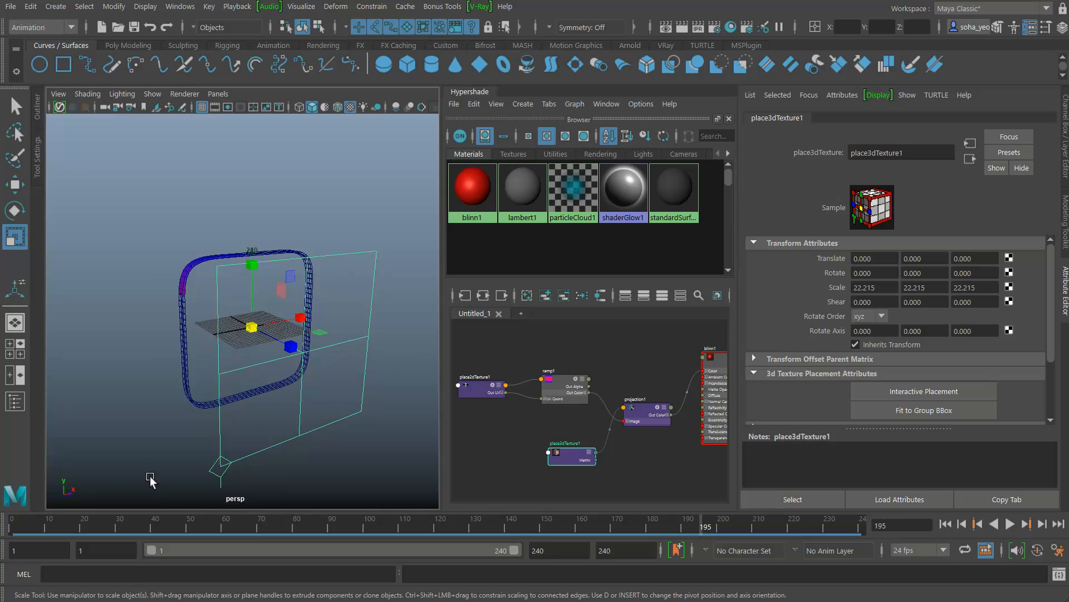
Scrub the animation to frame 162 and inspect the arrow colors along the vertical side of the path
left_click_drag(43, 529, 166, 529)
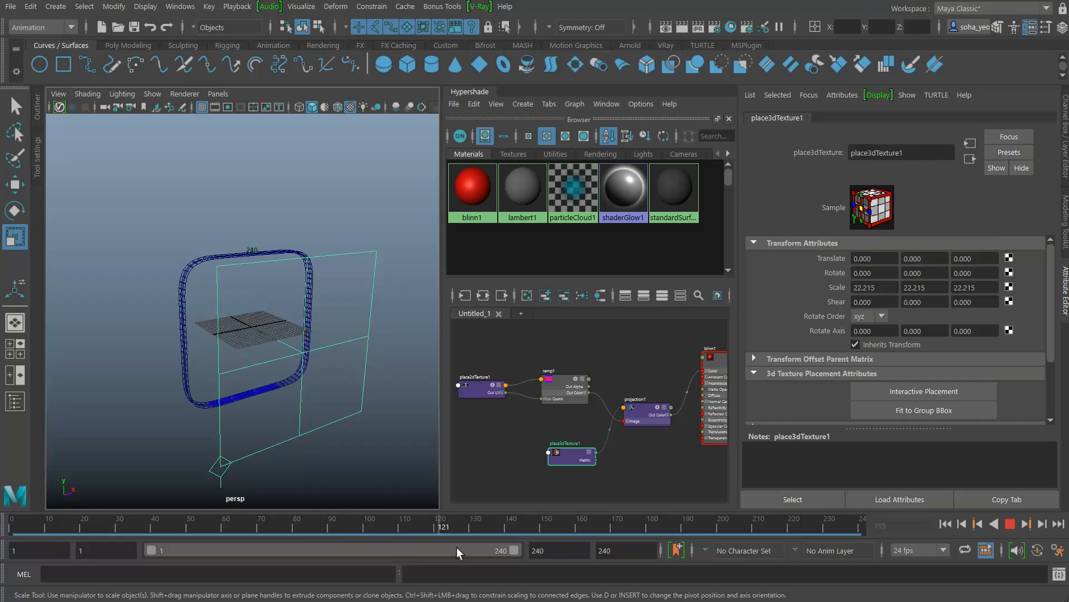
left_click_drag(600, 561, 585, 560)
mouse_move(390, 475)
left_mouse_down("alt")
mouse_move(227, 353)
mouse_move(210, 319)
left_mouse_up("alt")
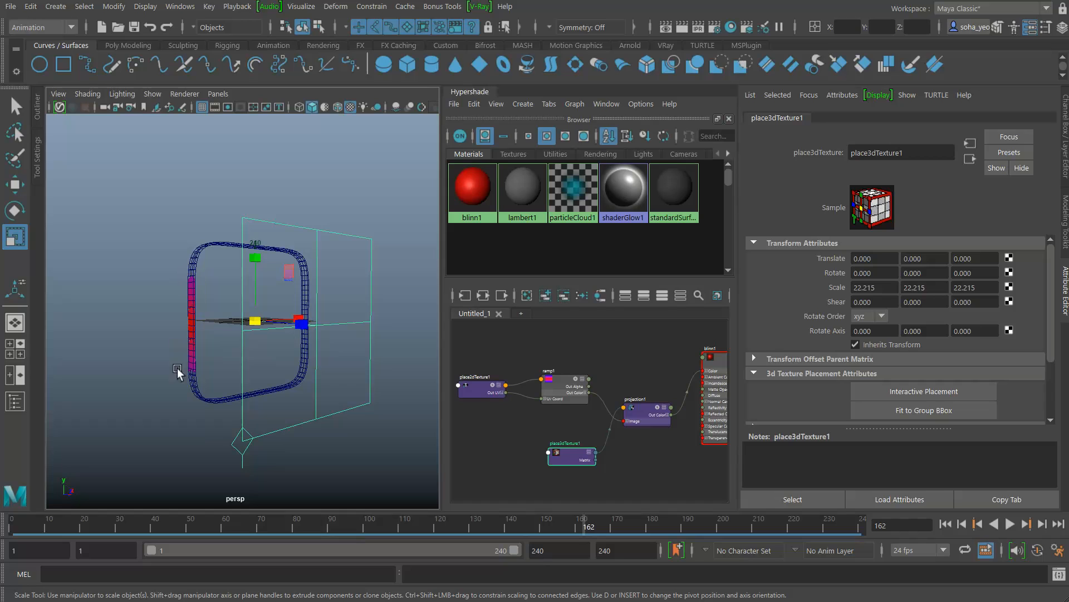
Move ramp1's two outer blue color handles inward toward the red one, placing the end handle at position 0.756
left_click(564, 390)
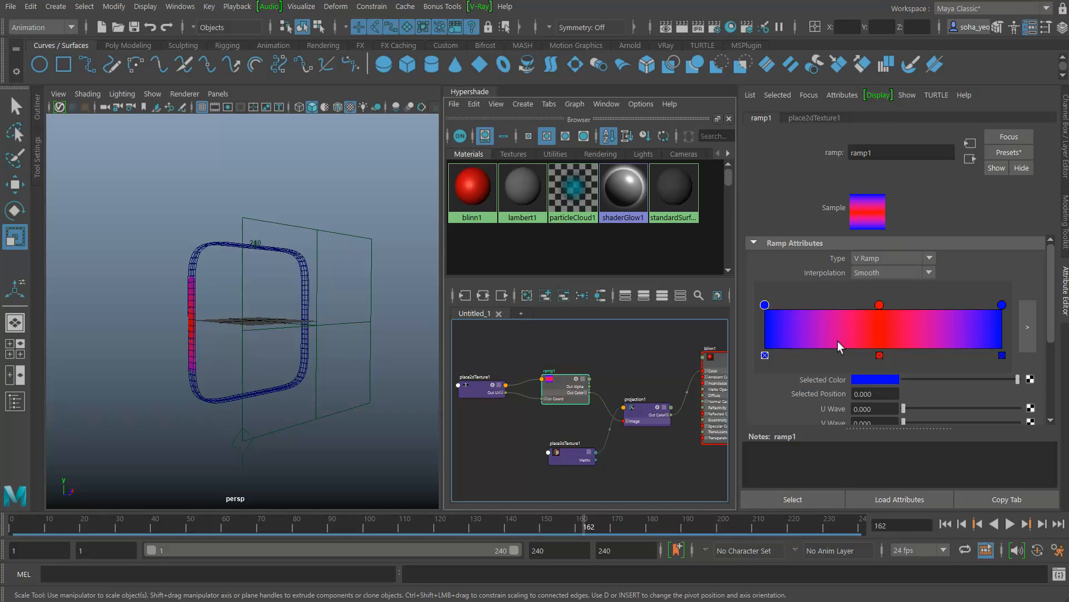
left_click_drag(773, 307, 795, 306)
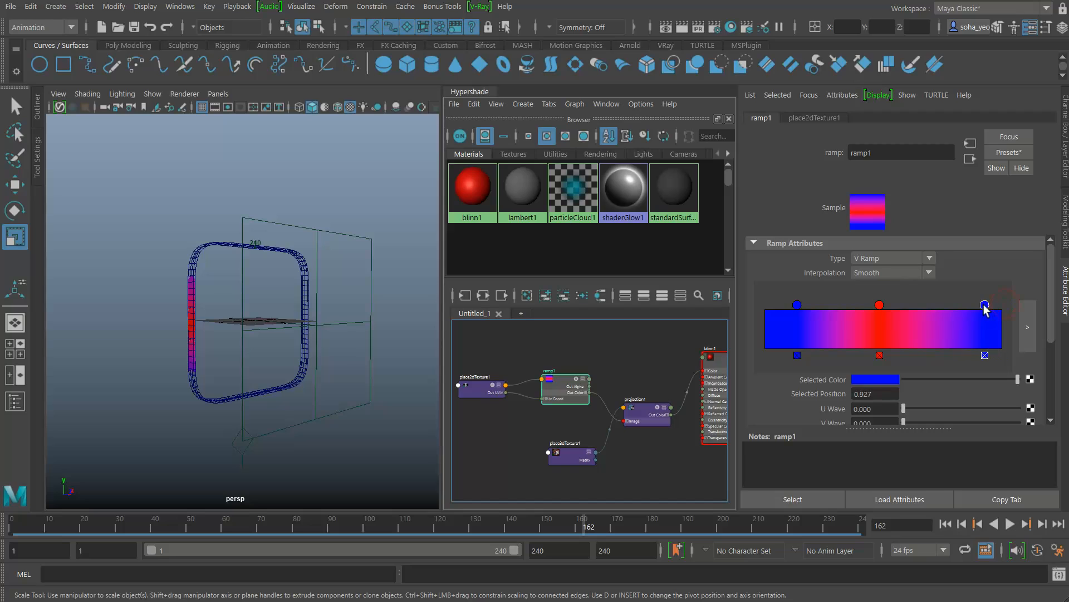
left_click_drag(984, 306, 967, 307)
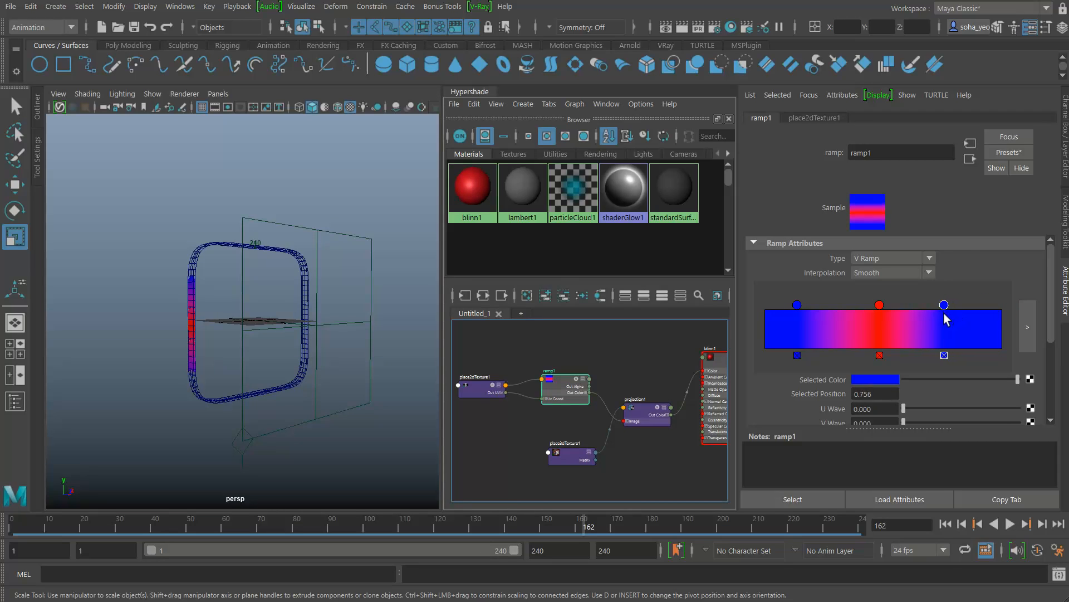
left_click_drag(795, 308, 805, 308)
Select the place3dTexture1 placement, collapse the Hypershade, and scrub the animation to check the tightened ramp colors
left_click_drag(310, 211, 357, 260)
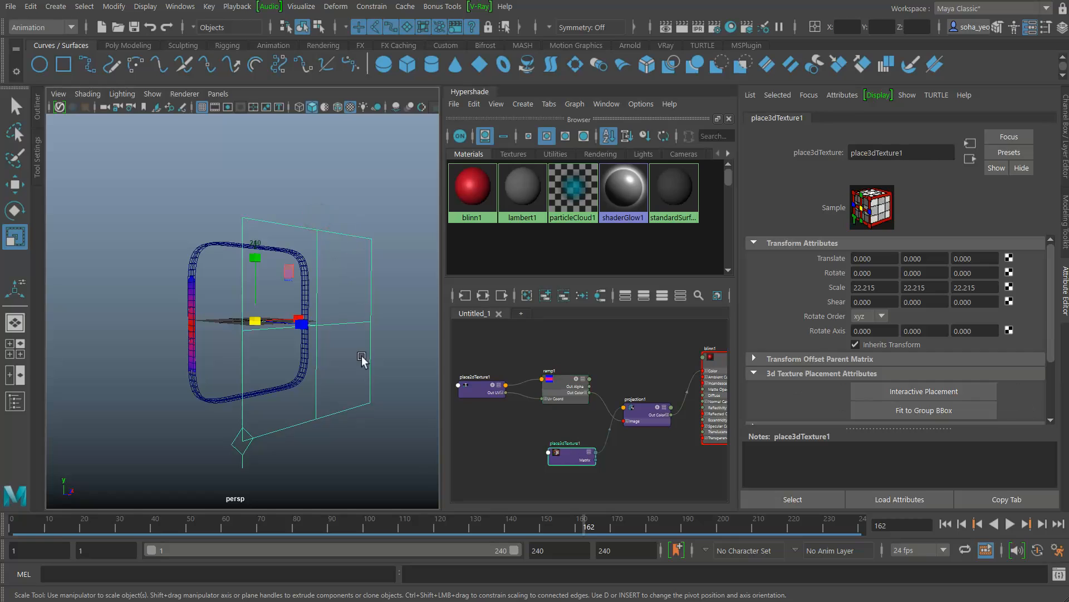
left_click_drag(361, 358, 384, 208, "alt")
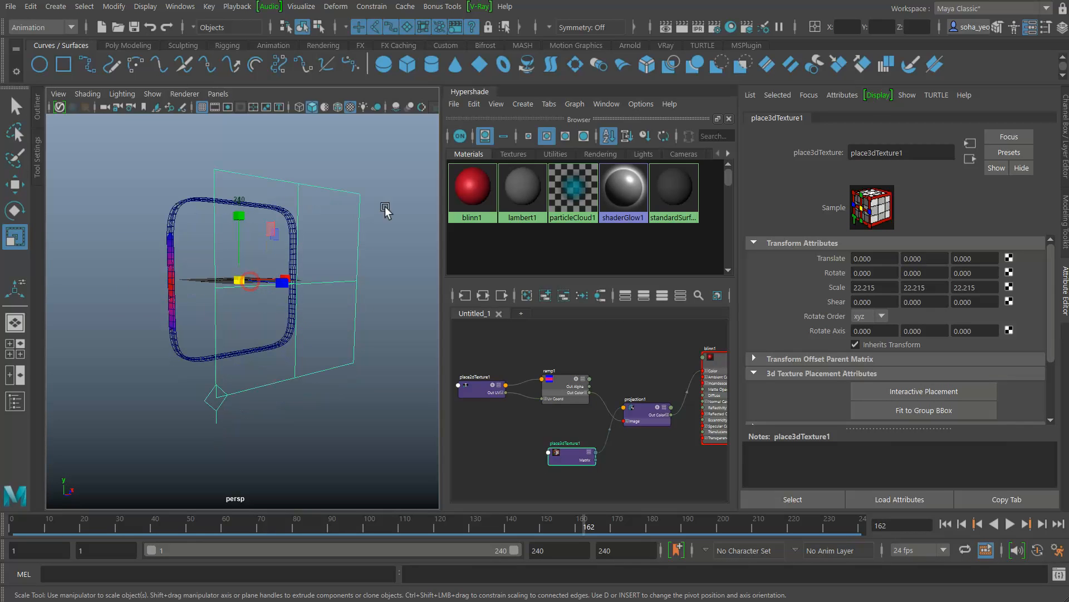
left_click(460, 91)
left_click_drag(380, 272, 256, 298, "alt")
middle_click_drag(303, 257, 280, 271, "alt")
left_click_drag(33, 524, 792, 526)
left_click_drag(540, 329, 381, 290, "alt")
mouse_move(54, 522)
left_mouse_down()
mouse_move(590, 533)
mouse_move(557, 532)
left_mouse_up()
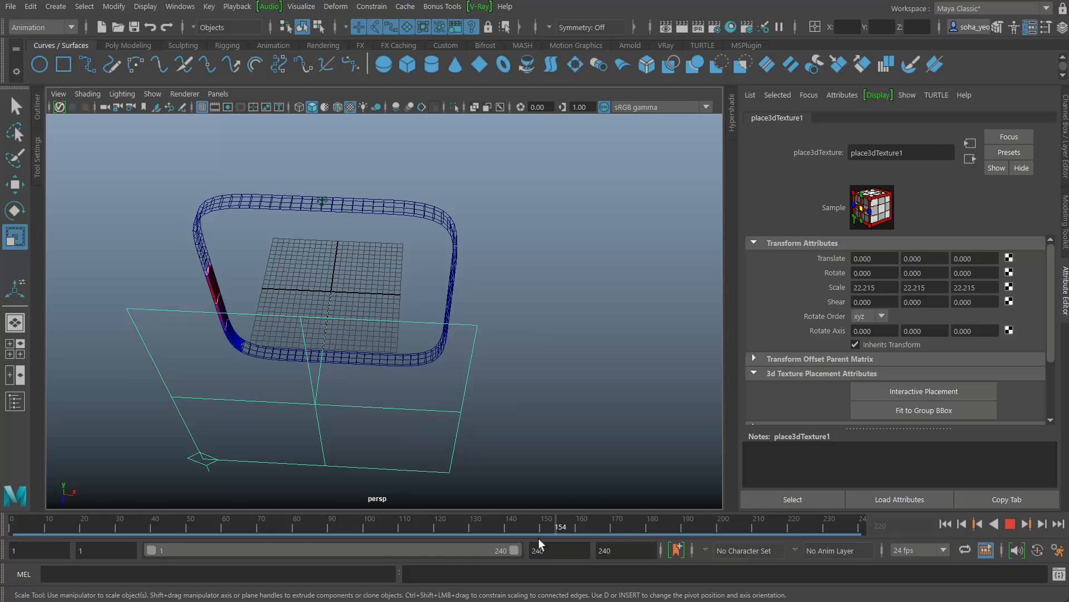
Scrub to frame 16 and examine the arrows against the projection plane from above and from the front
left_click_drag(112, 526, 153, 527)
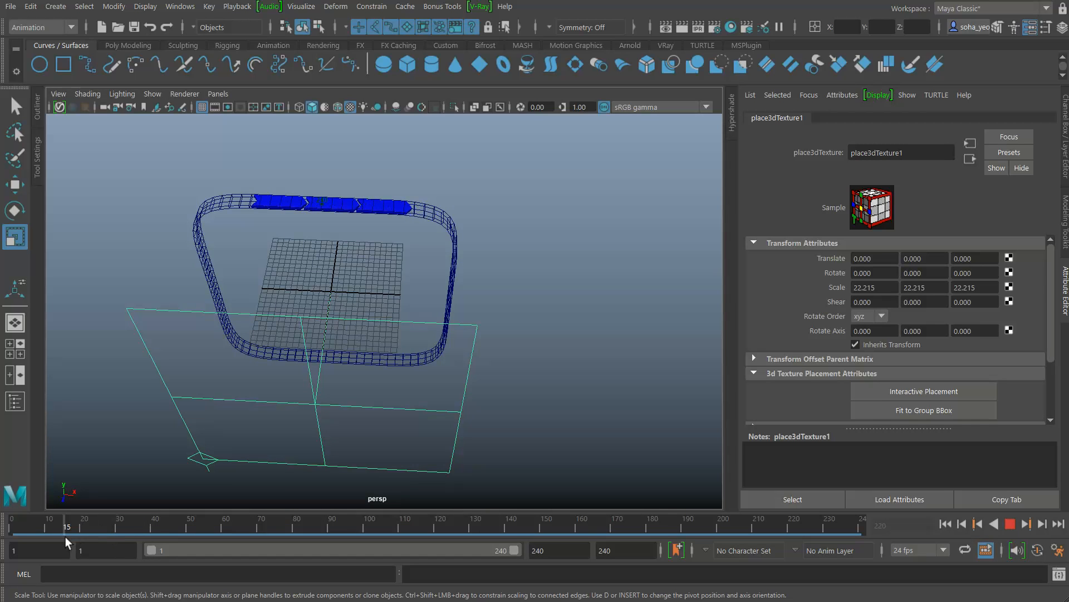
left_click_drag(65, 536, 68, 535)
left_click_drag(305, 318, 292, 240, "alt")
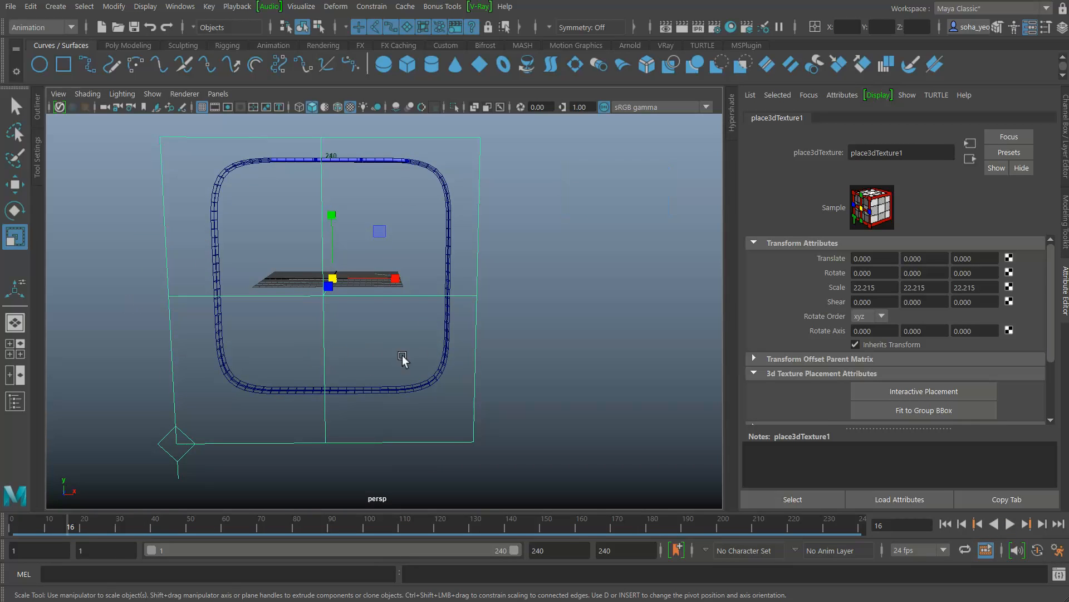
left_click_drag(403, 359, 424, 300, "alt")
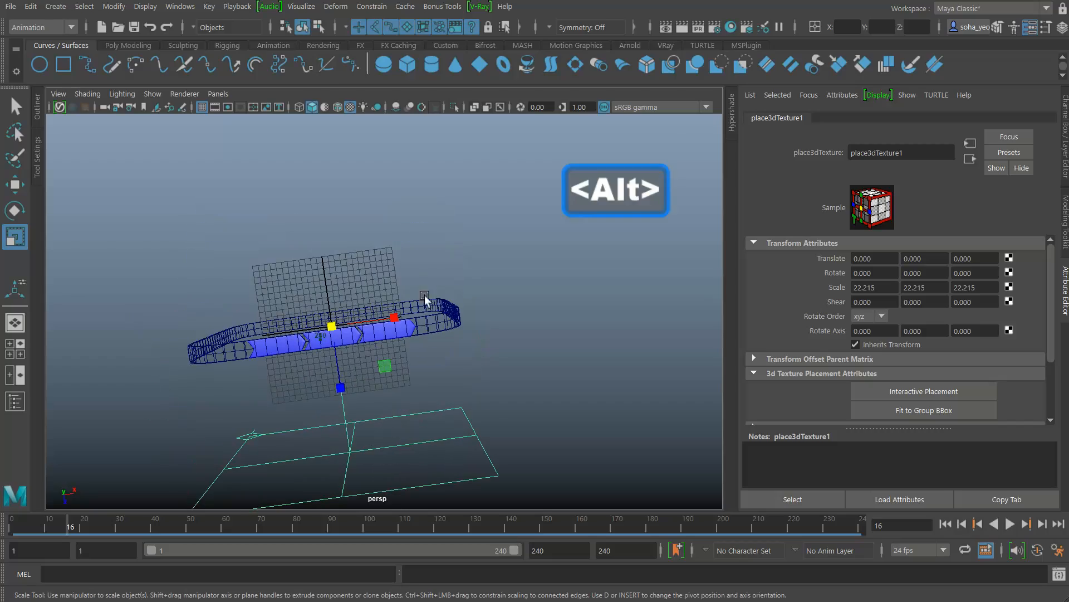
left_click_drag(389, 379, 369, 299, "alt")
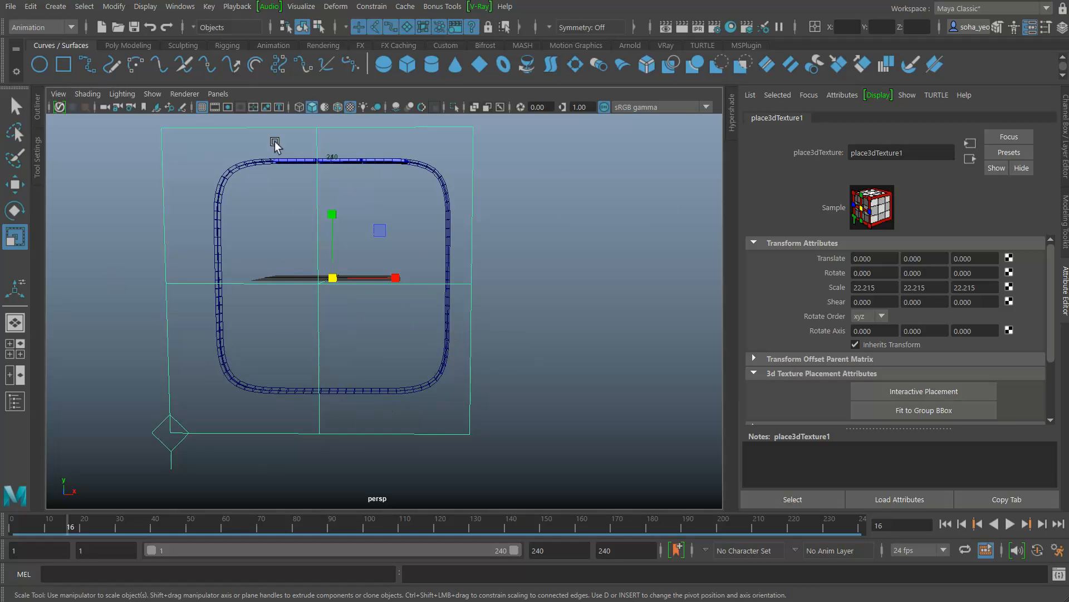
left_click_drag(345, 256, 343, 251, "alt")
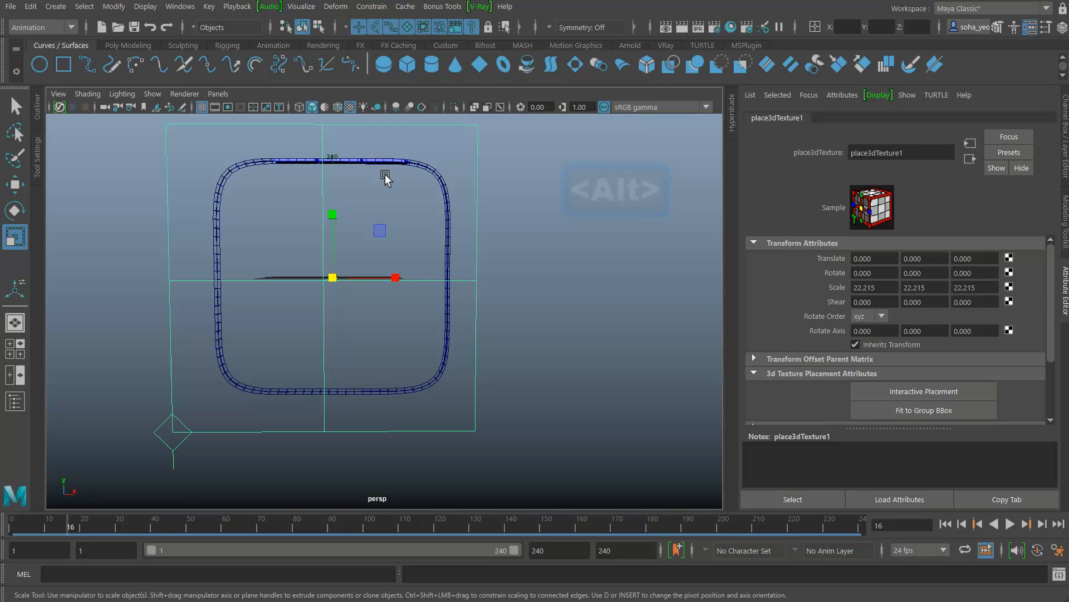